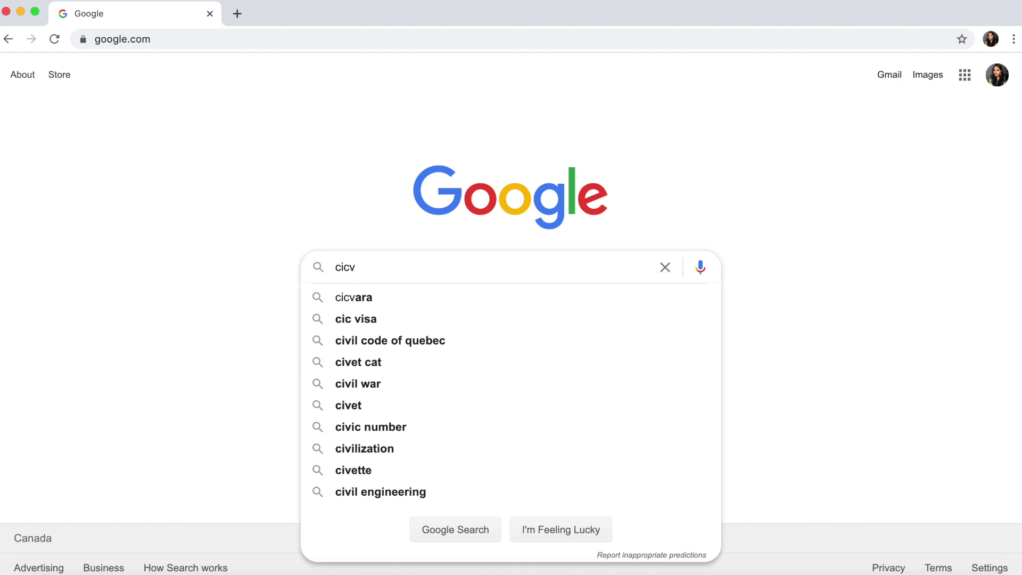
# Search Google for "cic login" and open the Canada.ca page for signing in to the IRCC secure account
pyautogui.write('loh')
pyautogui.press('BackSpace')
pyautogui.write('gin')
pyautogui.press('Return')
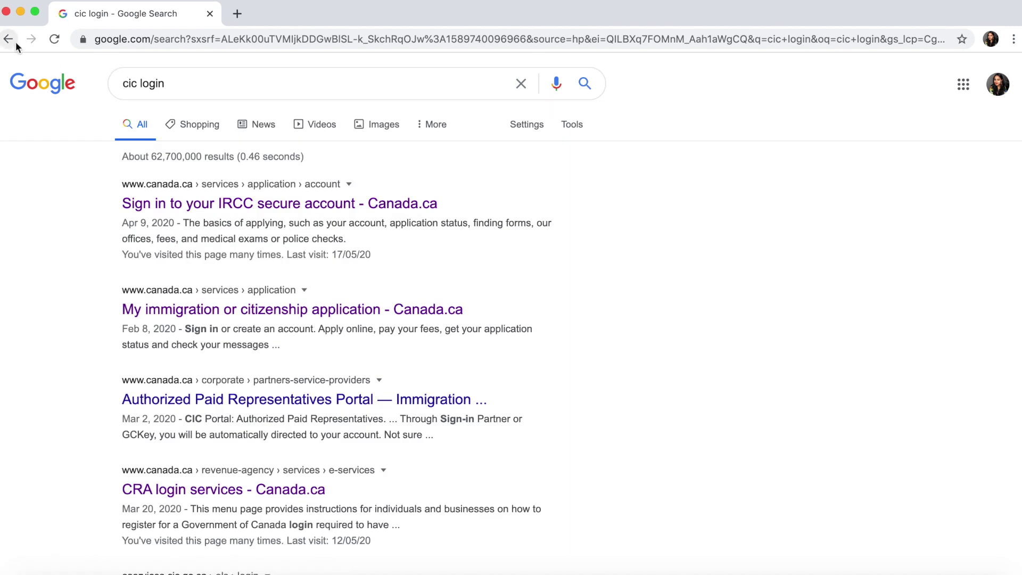
pyautogui.click(254, 210)
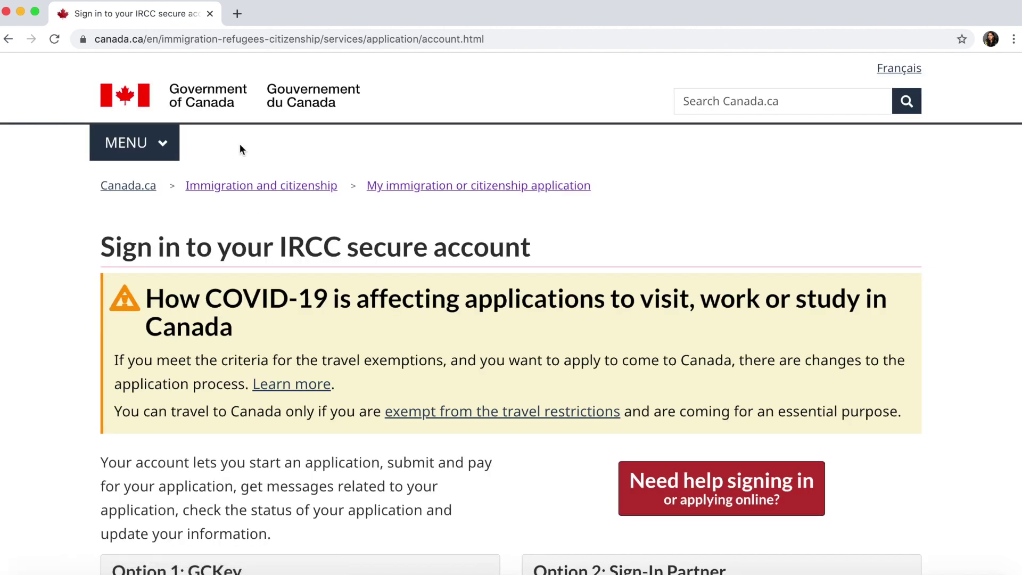
# Review the GCKey and Sign-In Partner sign-in options, and open the registration page for people without an account
pyautogui.scroll(-4, 520, 376)
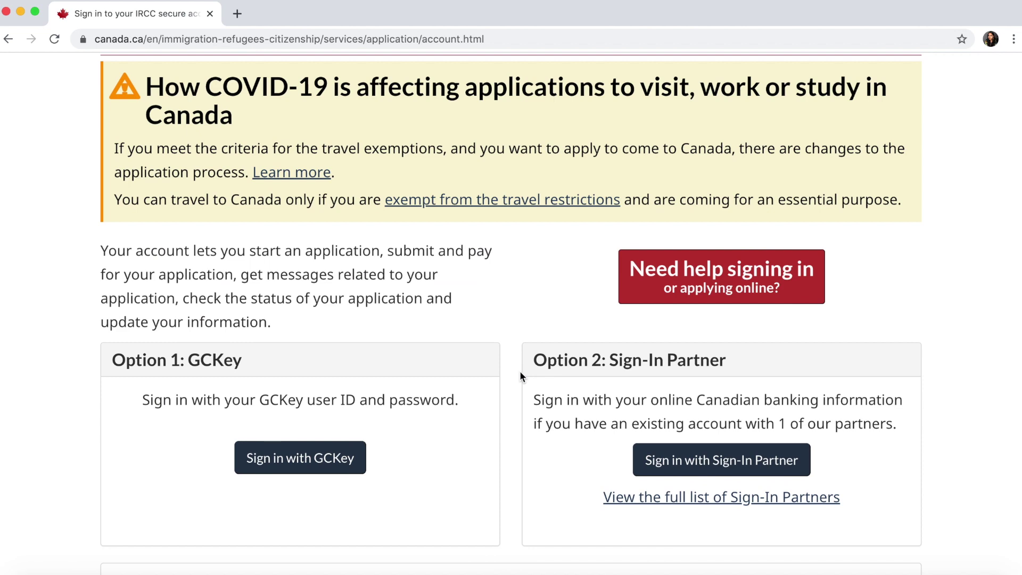
pyautogui.scroll(-4, 520, 372)
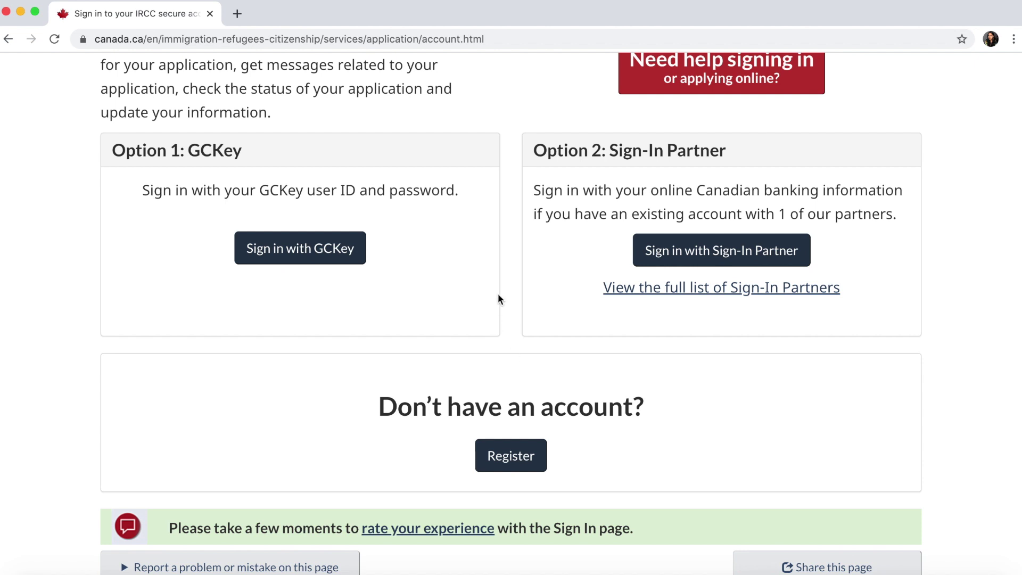
pyautogui.scroll(-1, 499, 294)
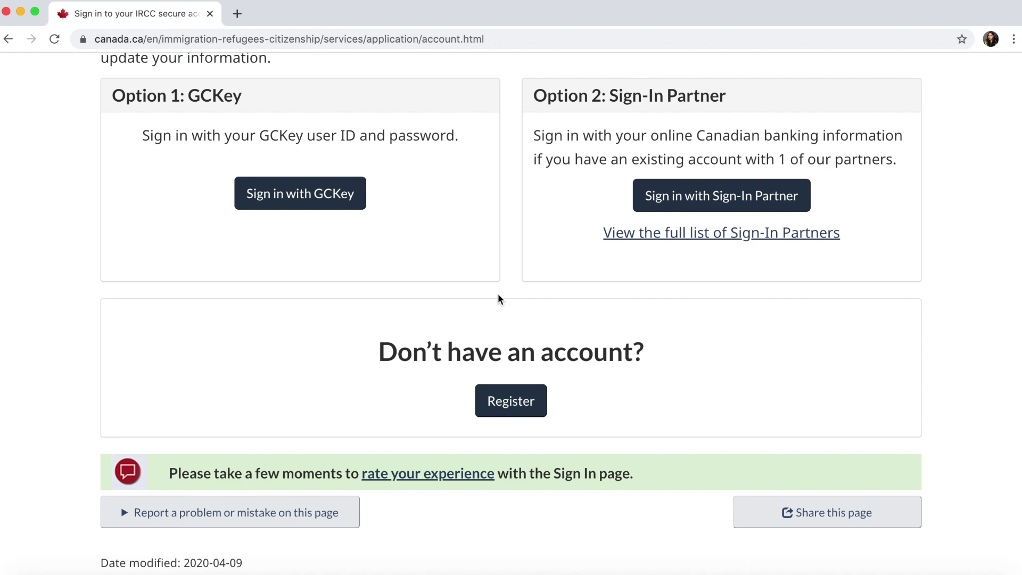
pyautogui.scroll(8, 449, 200)
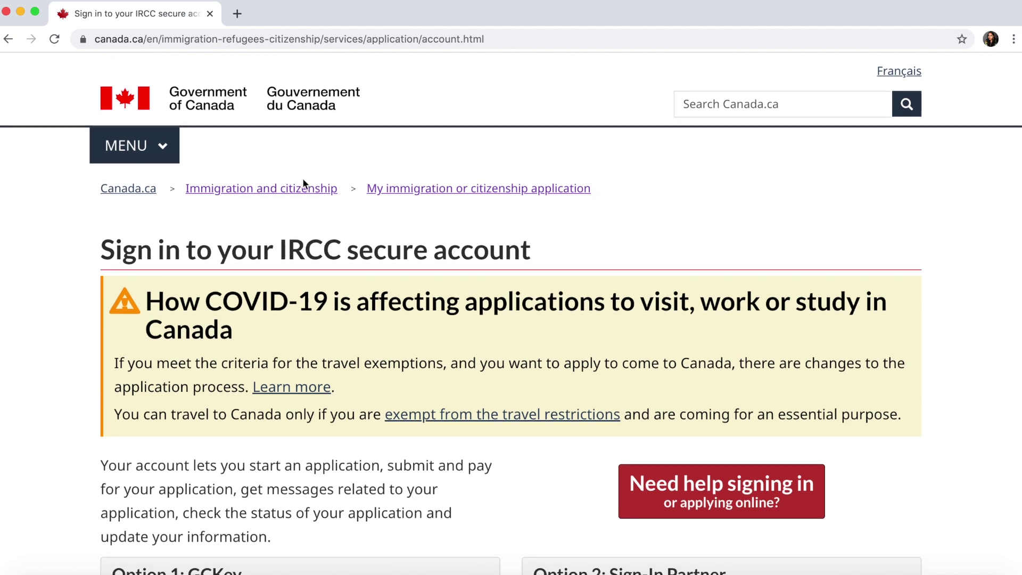
pyautogui.scroll(-10, 303, 178)
pyautogui.scroll(2, 303, 184)
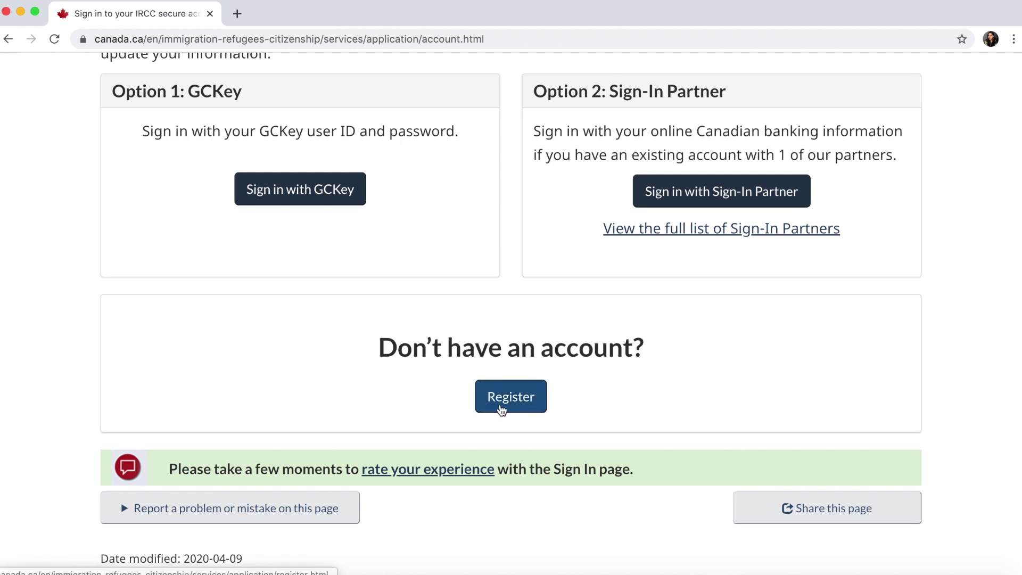
pyautogui.click(502, 408)
# Read how to register with a GCKey or a Sign-In Partner, and return to the account sign-in page
pyautogui.scroll(-2, 502, 409)
pyautogui.scroll(-5, 502, 410)
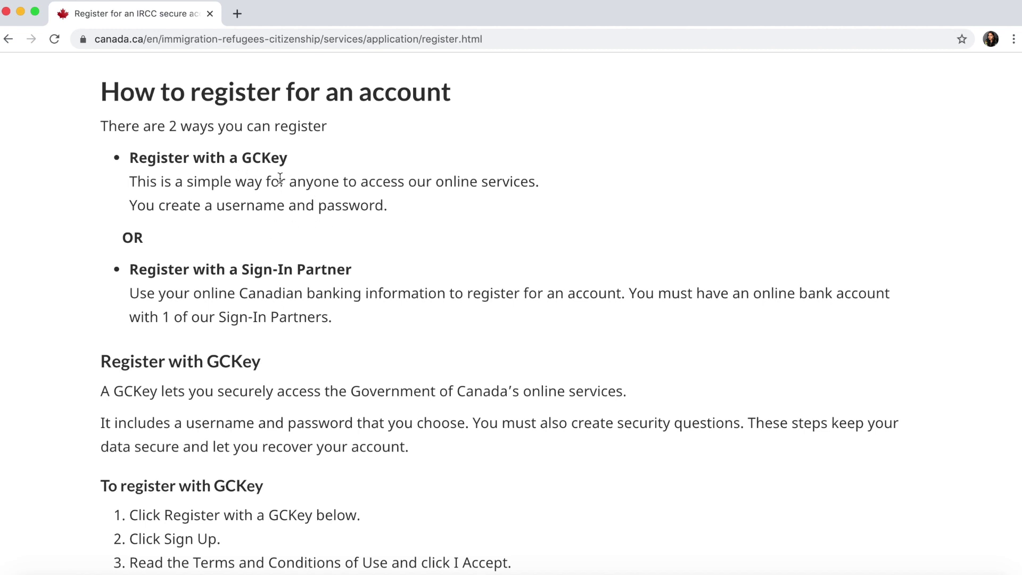
pyautogui.scroll(-3, 273, 288)
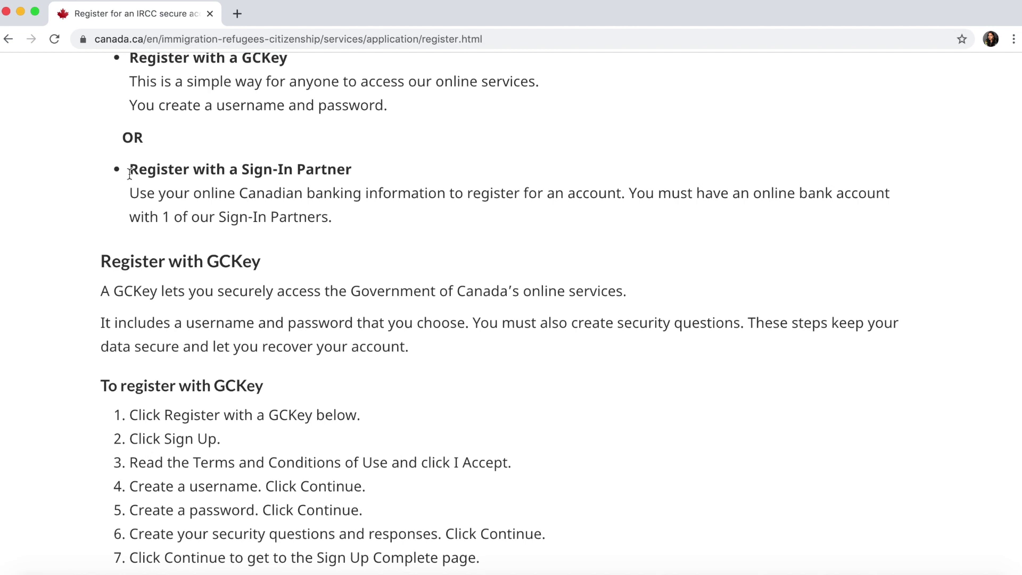
pyautogui.moveTo(129, 173); pyautogui.dragTo(342, 171)
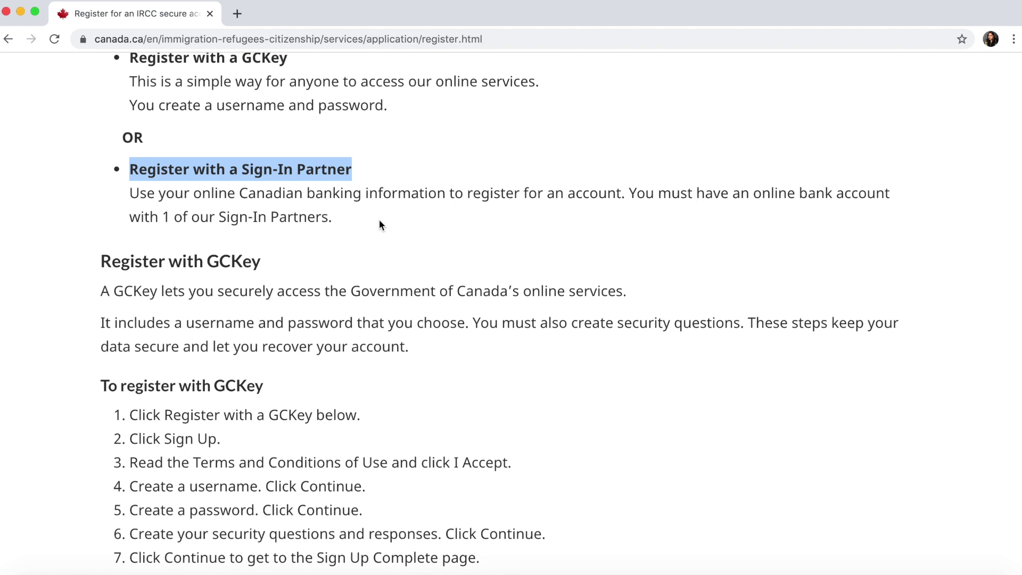
pyautogui.scroll(-4, 379, 223)
pyautogui.scroll(3, 379, 224)
pyautogui.scroll(-5, 379, 224)
pyautogui.scroll(4, 382, 224)
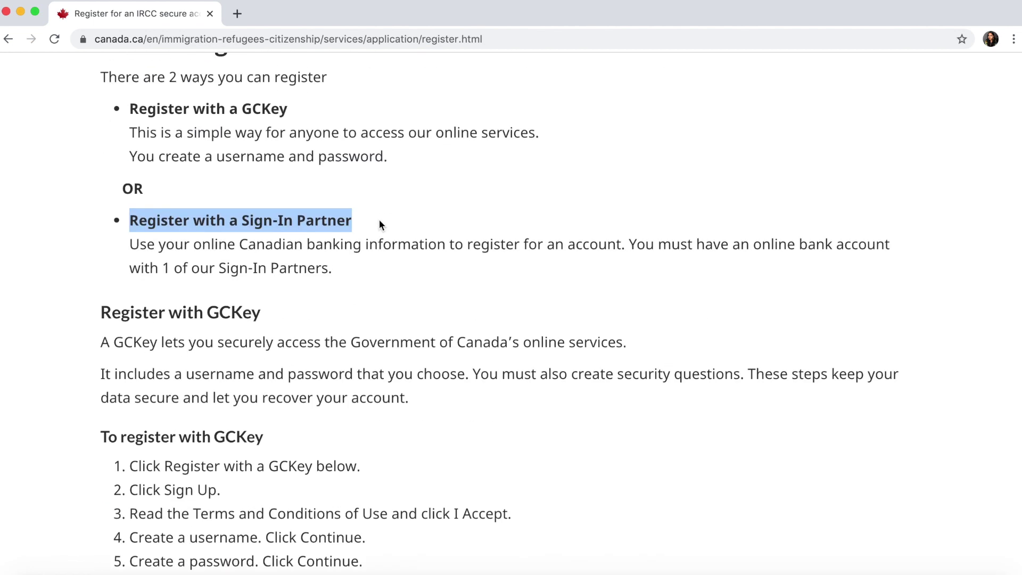
pyautogui.click(7, 43)
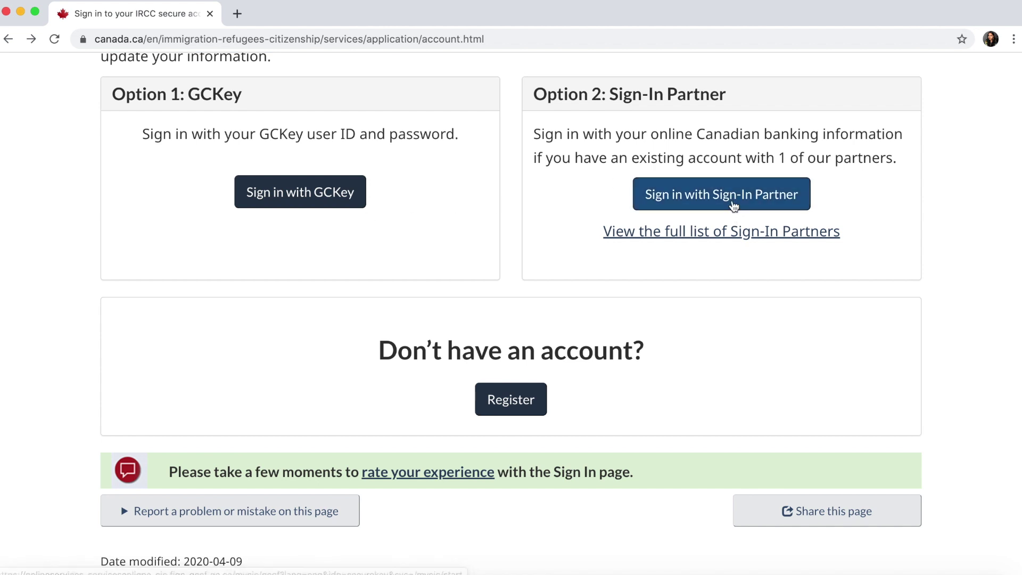
# Sign in to the IRCC account with GCKey, accepting the Terms and Conditions and submitting the identity validation
pyautogui.click(296, 192)
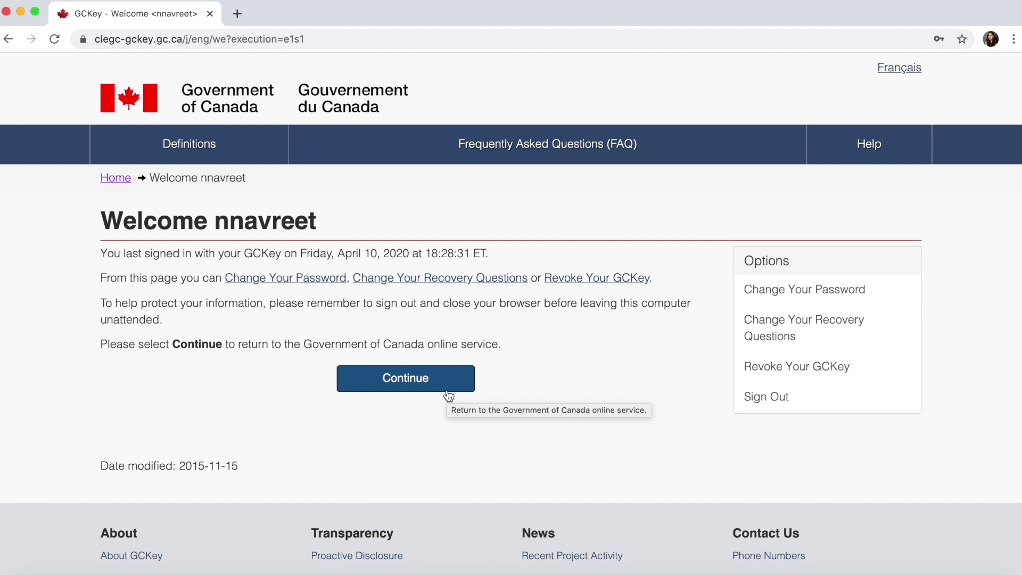
pyautogui.click(411, 380)
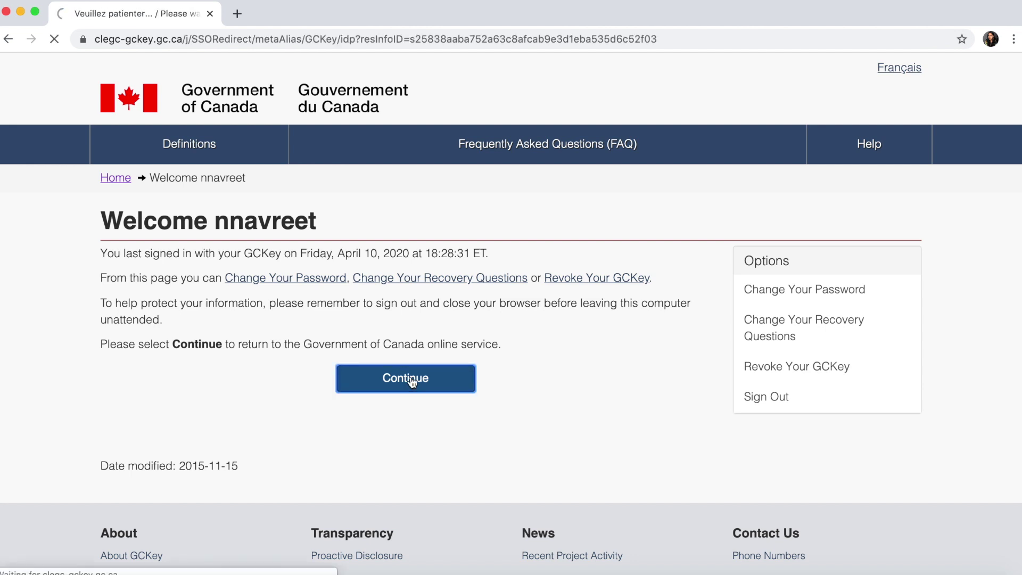
pyautogui.scroll(-2, 410, 376)
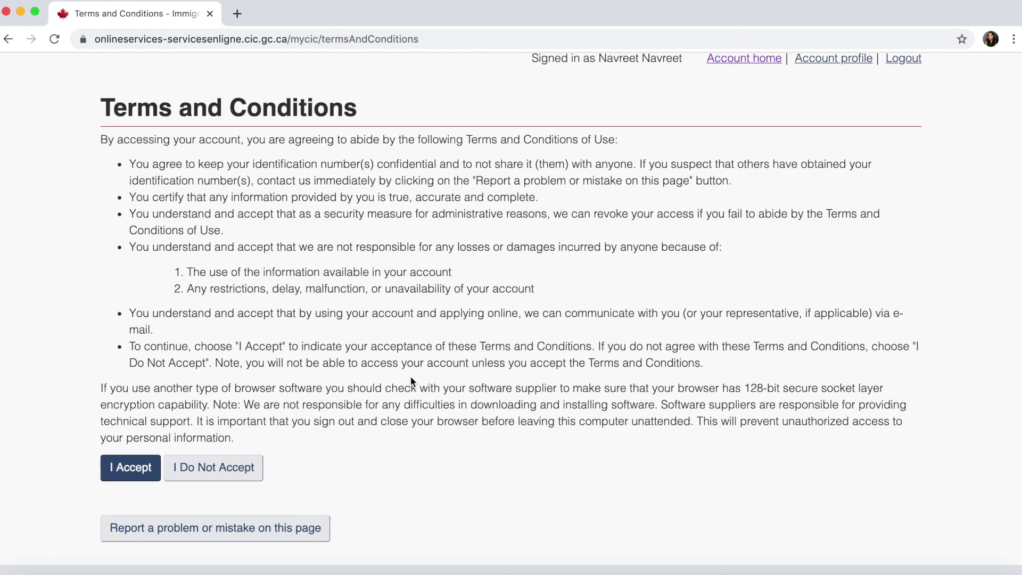
pyautogui.click(140, 471)
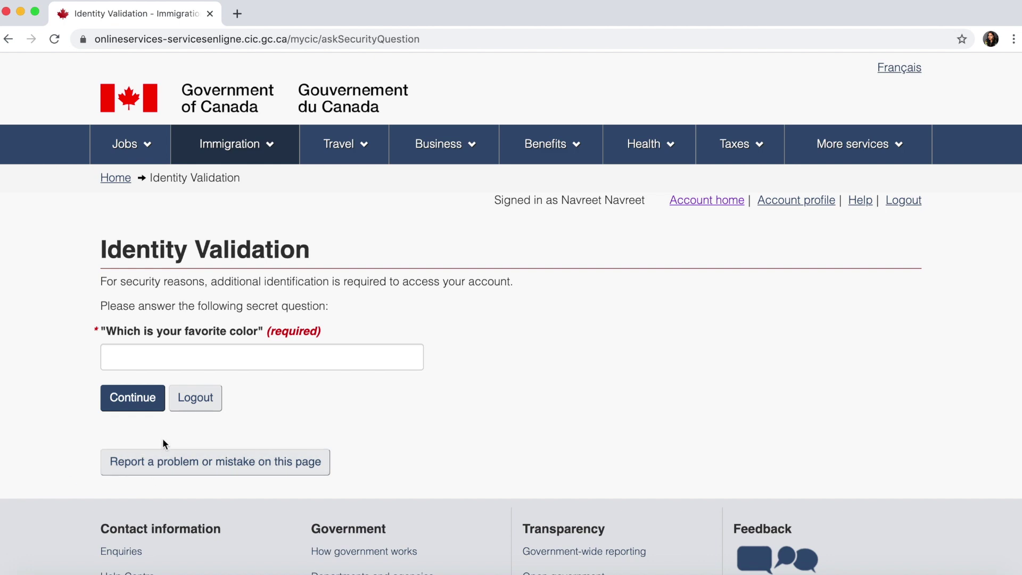
pyautogui.click(134, 397)
# Start a new "Apply to come to Canada" application from the account home page
pyautogui.scroll(-4, 374, 374)
pyautogui.scroll(-3, 373, 374)
pyautogui.scroll(3, 373, 374)
pyautogui.scroll(-10, 373, 374)
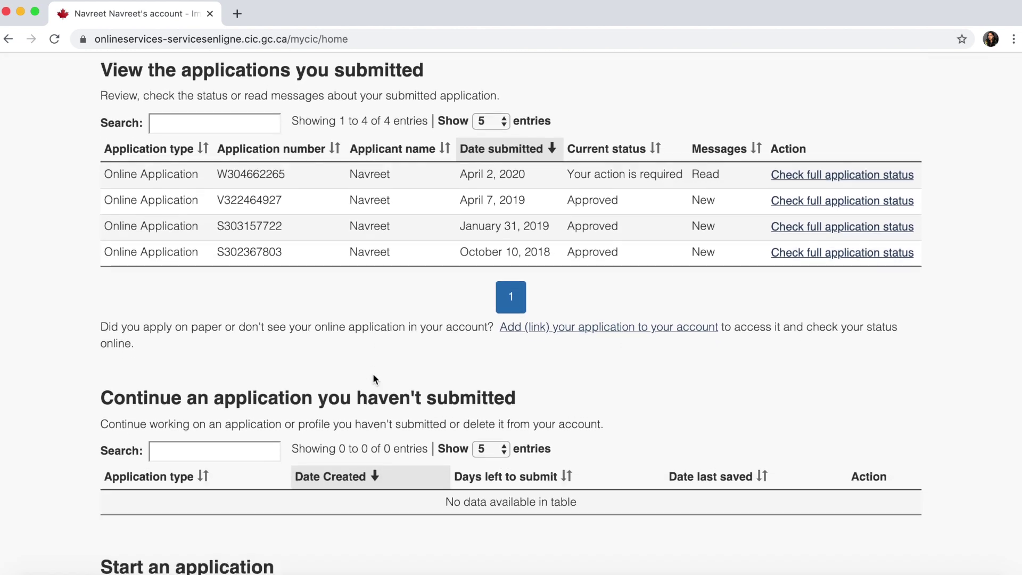
pyautogui.scroll(-5, 373, 374)
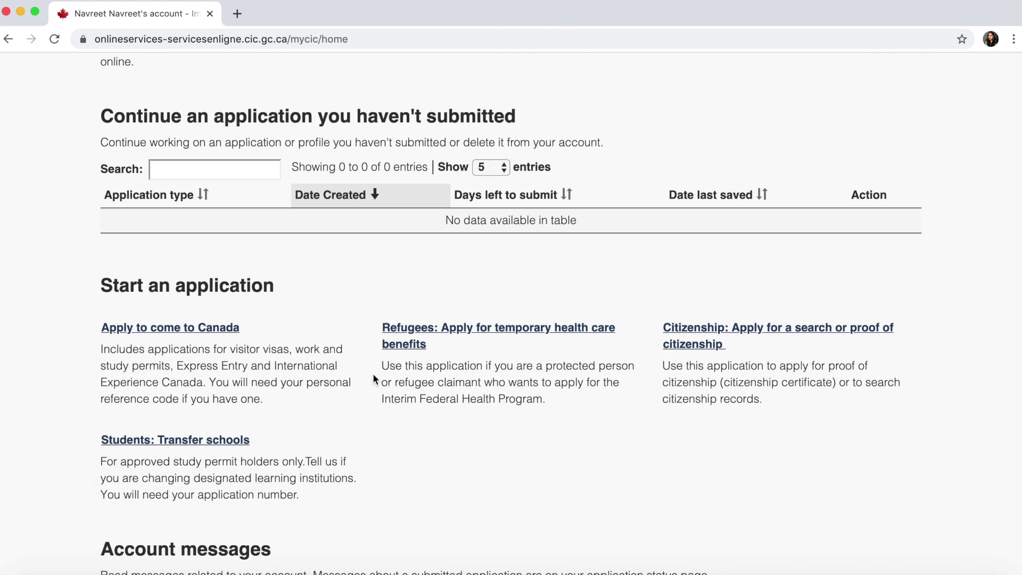
pyautogui.scroll(-1, 374, 375)
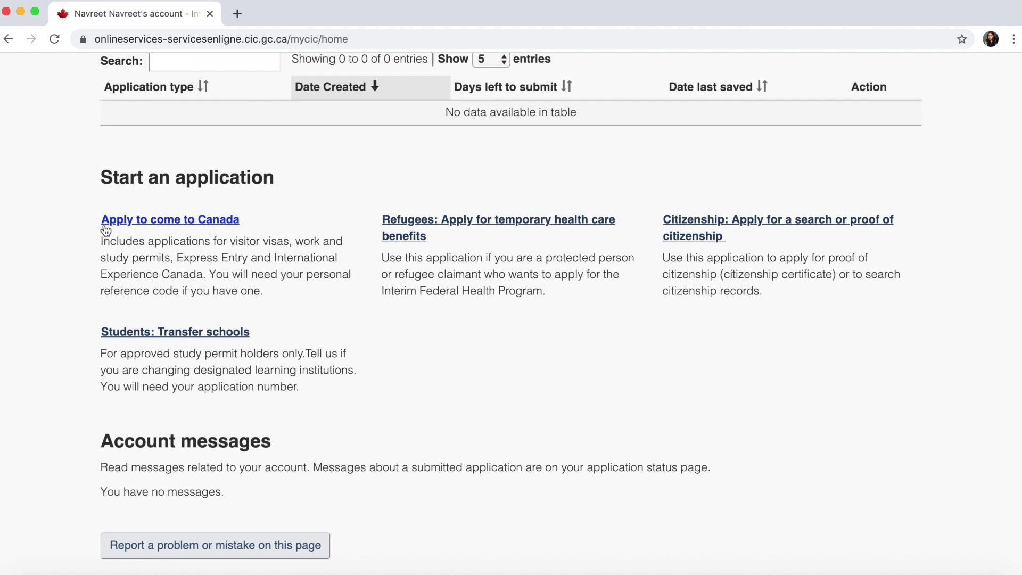
pyautogui.click(197, 227)
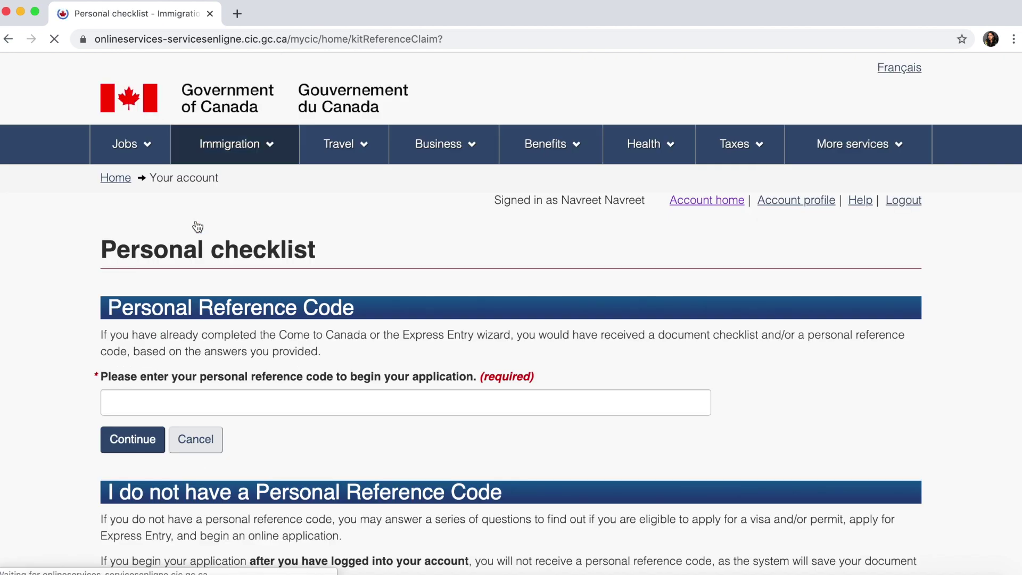
# Start the eligibility questionnaire for a visitor visa, study and/or work permit without a personal reference code
pyautogui.scroll(-5, 365, 276)
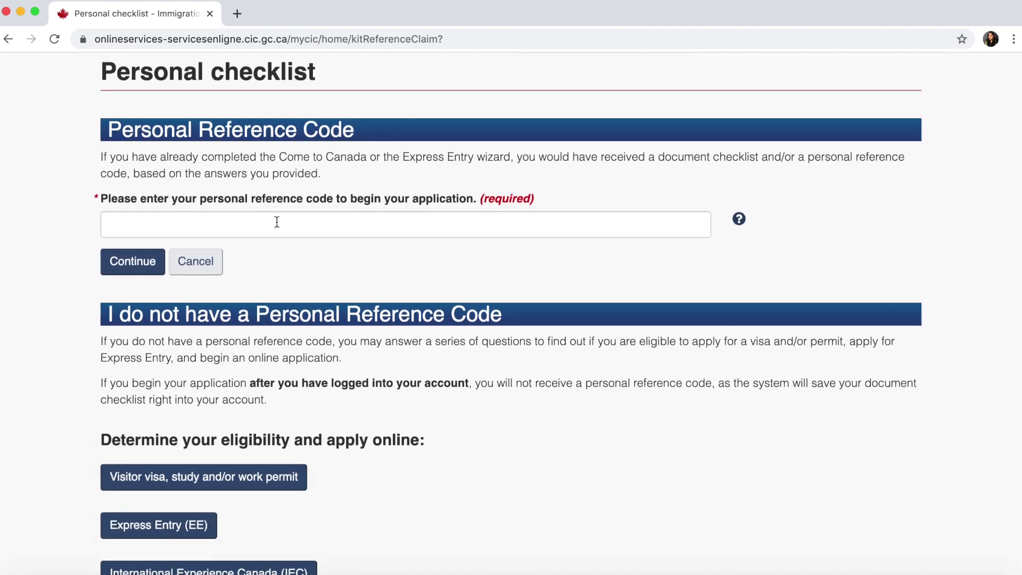
pyautogui.scroll(-4, 277, 222)
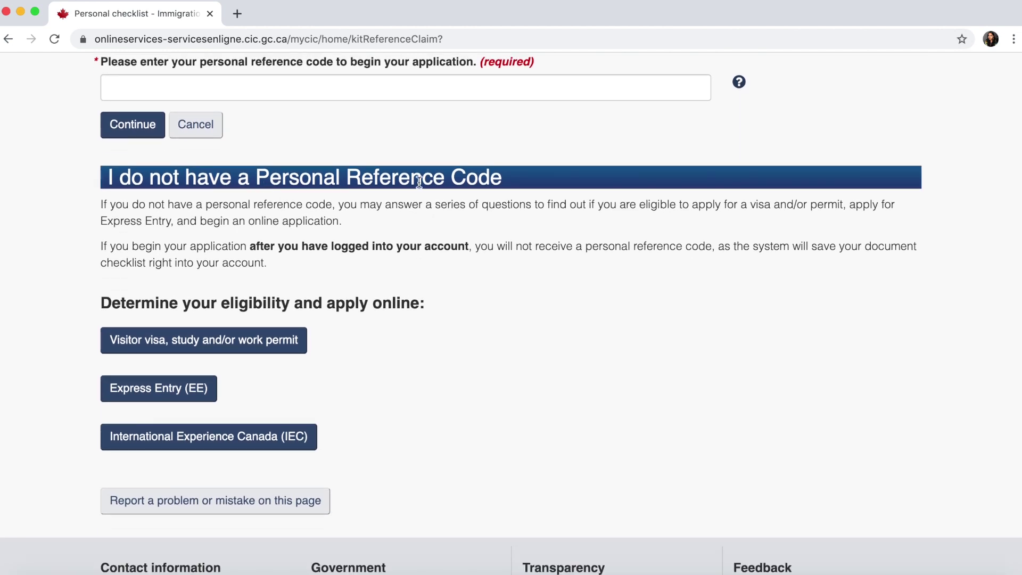
pyautogui.scroll(-3, 470, 314)
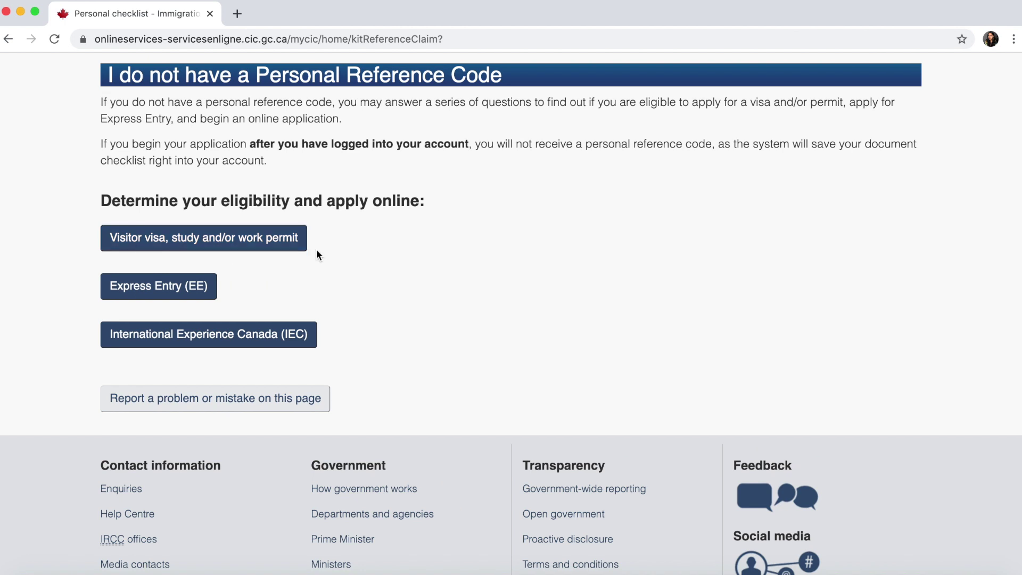
pyautogui.click(275, 238)
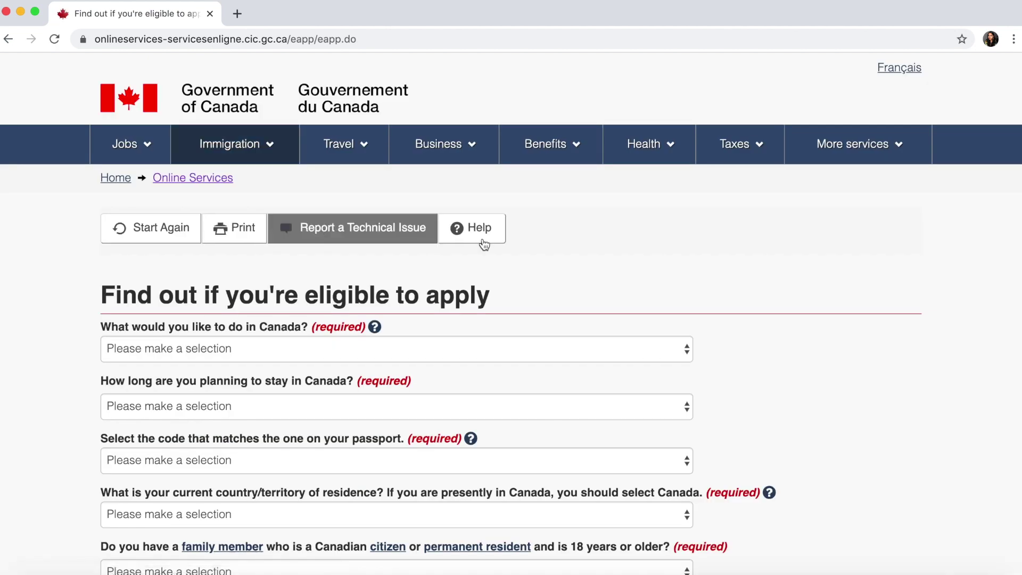
# Set the purpose in Canada to Work and the planned stay to "Temporarily - more than 6 months"
pyautogui.scroll(-4, 535, 252)
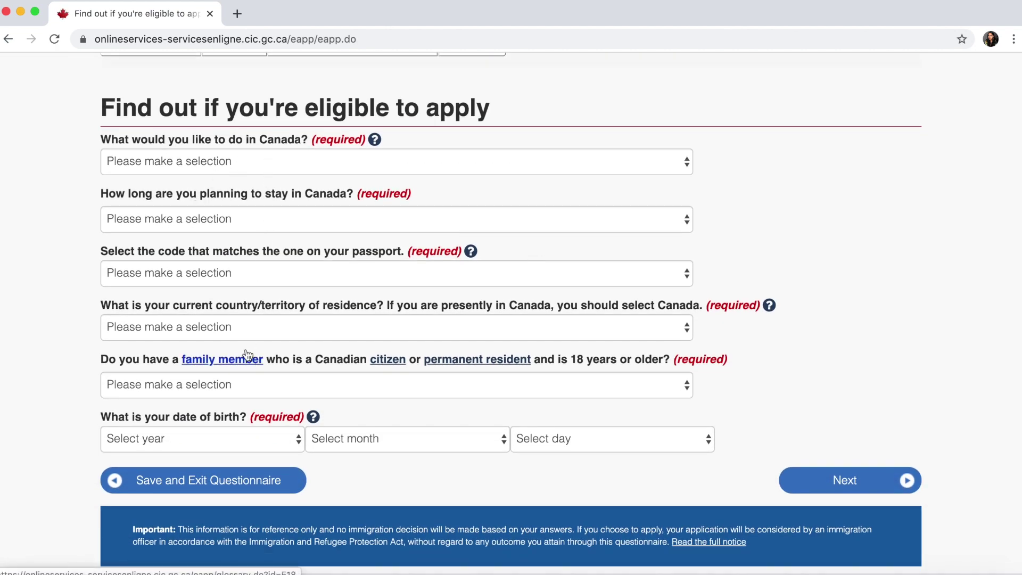
pyautogui.click(299, 166)
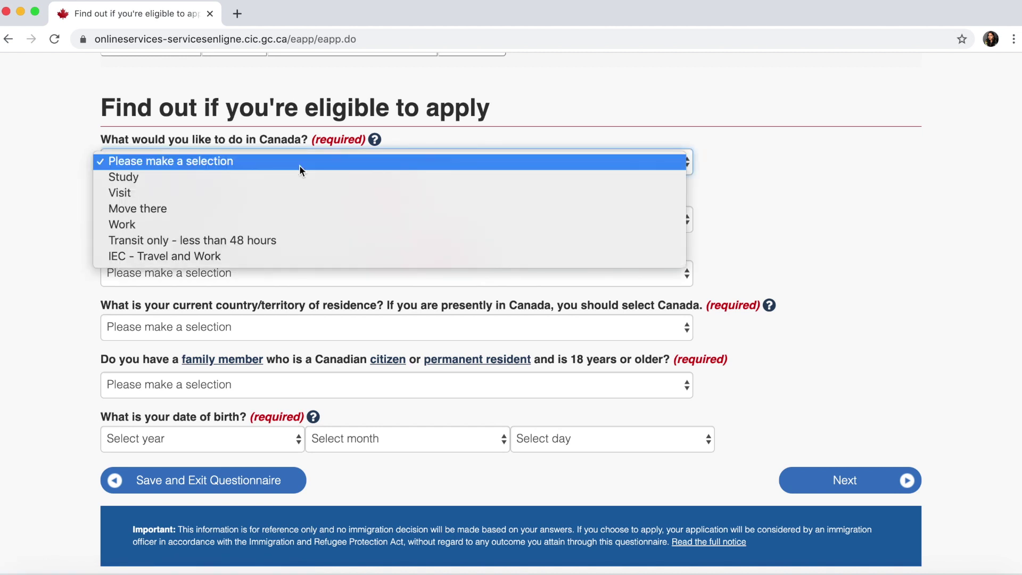
pyautogui.click(272, 225)
pyautogui.scroll(-2, 272, 227)
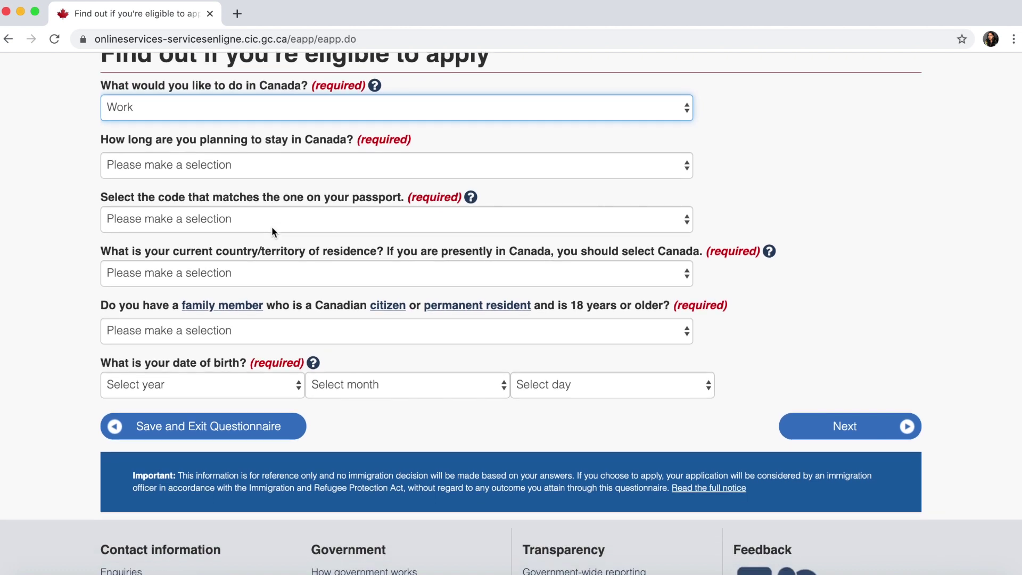
pyautogui.click(282, 173)
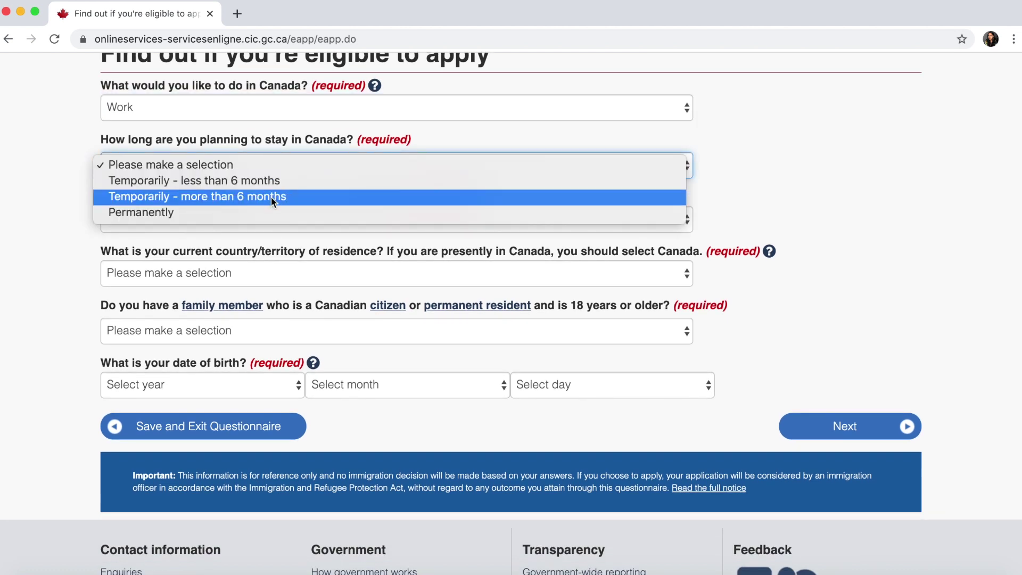
pyautogui.click(270, 197)
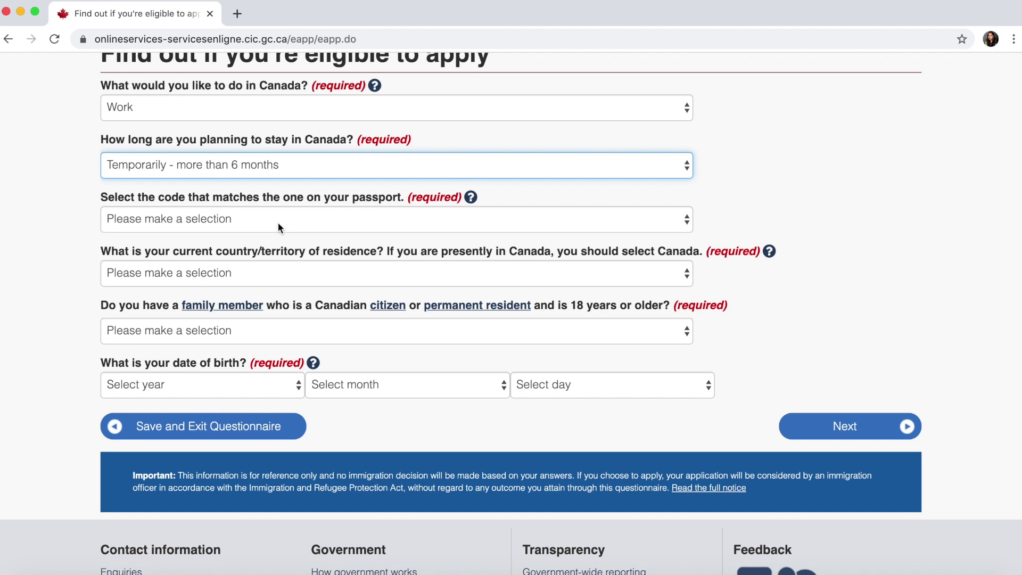
# Set the passport code to IND (India)
pyautogui.click(278, 222)
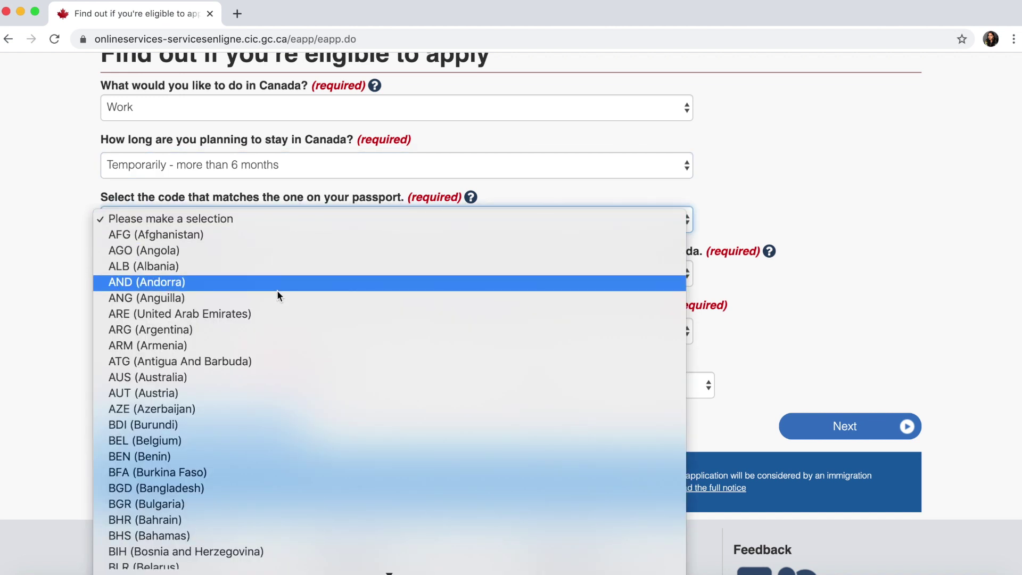
pyautogui.write('ind')
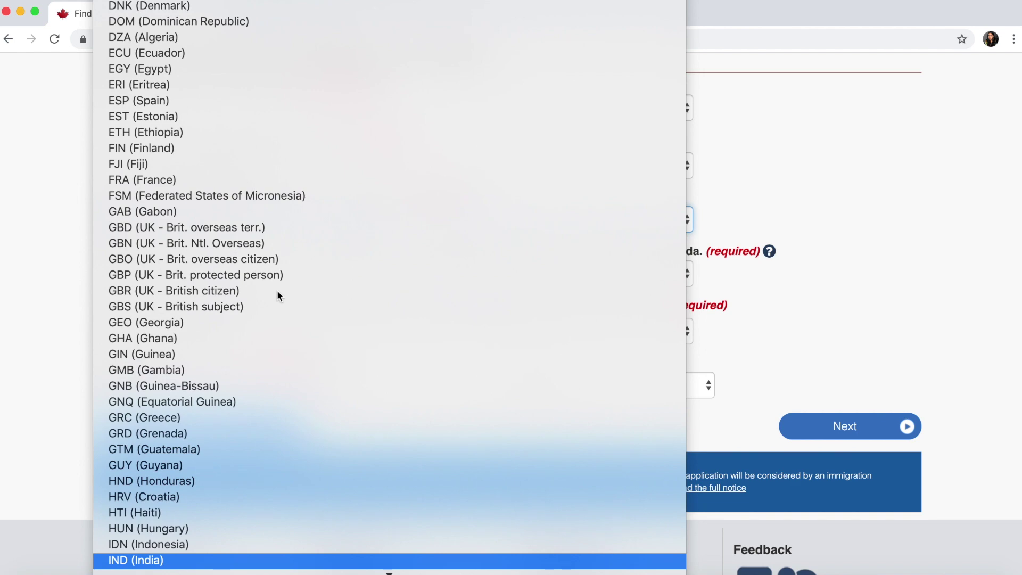
pyautogui.click(217, 559)
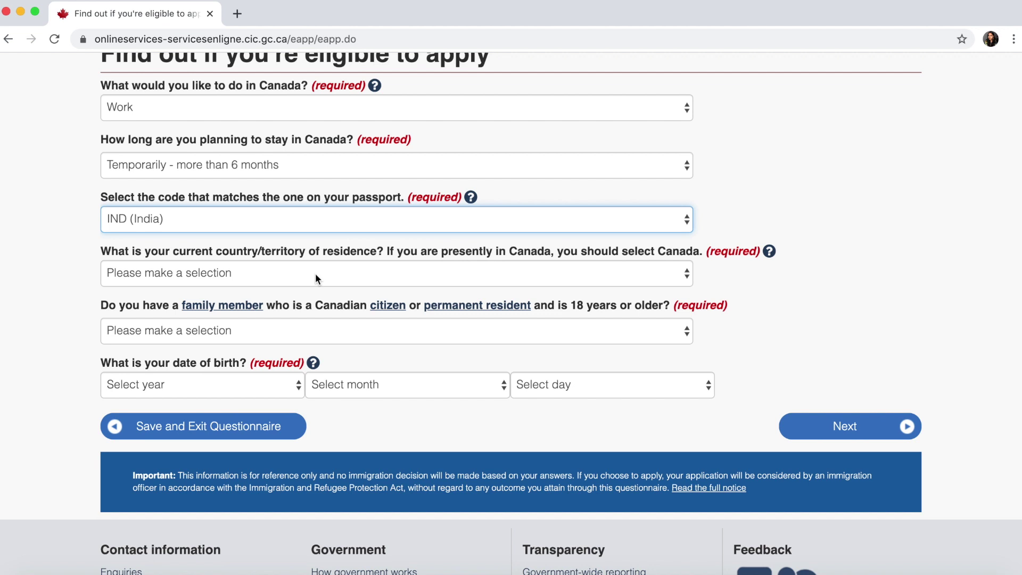
# Set the current country/territory of residence to Canada
pyautogui.click(316, 273)
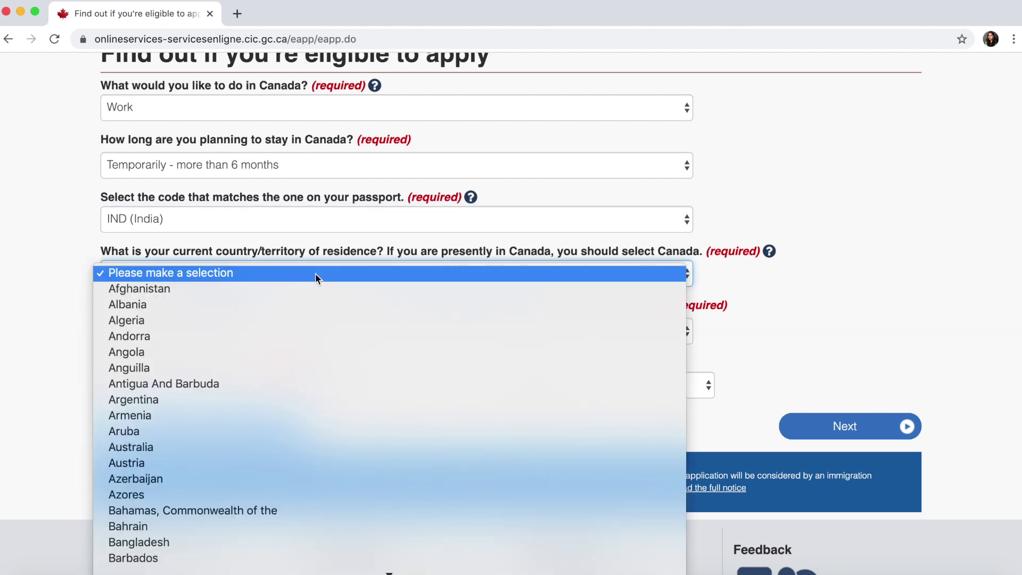
pyautogui.press('c')
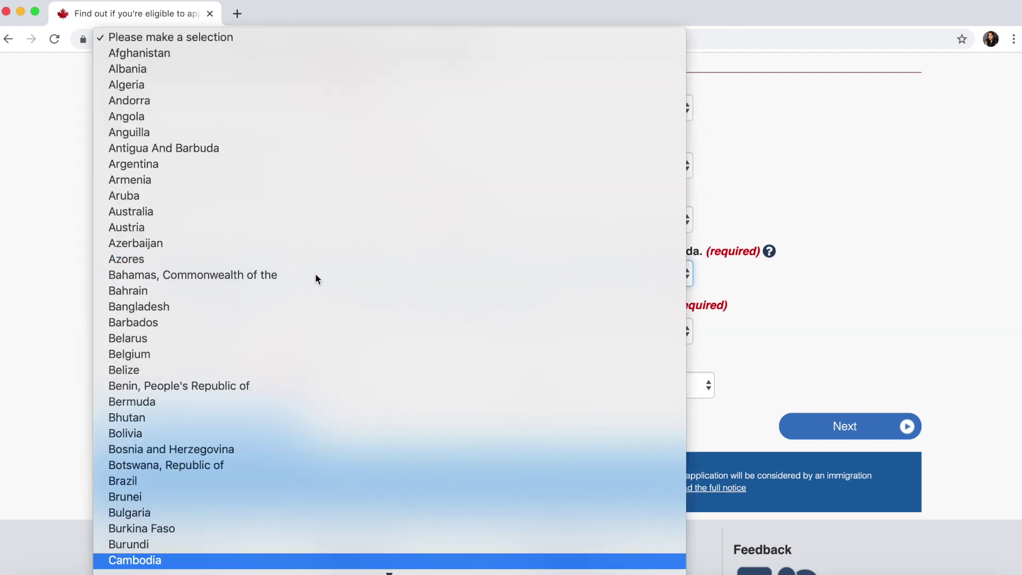
pyautogui.press('n')
pyautogui.press('e')
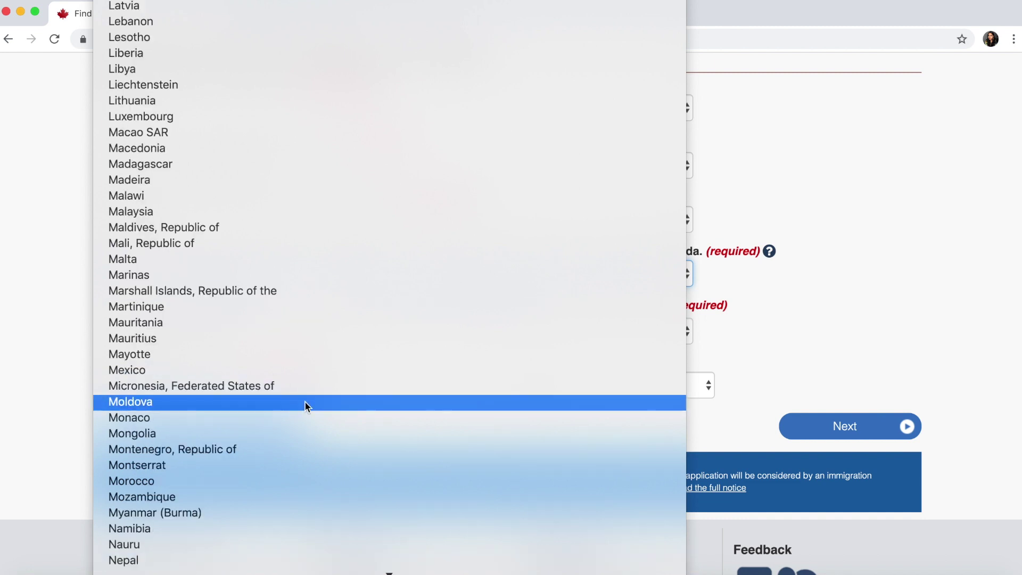
pyautogui.press('c')
pyautogui.click(321, 40)
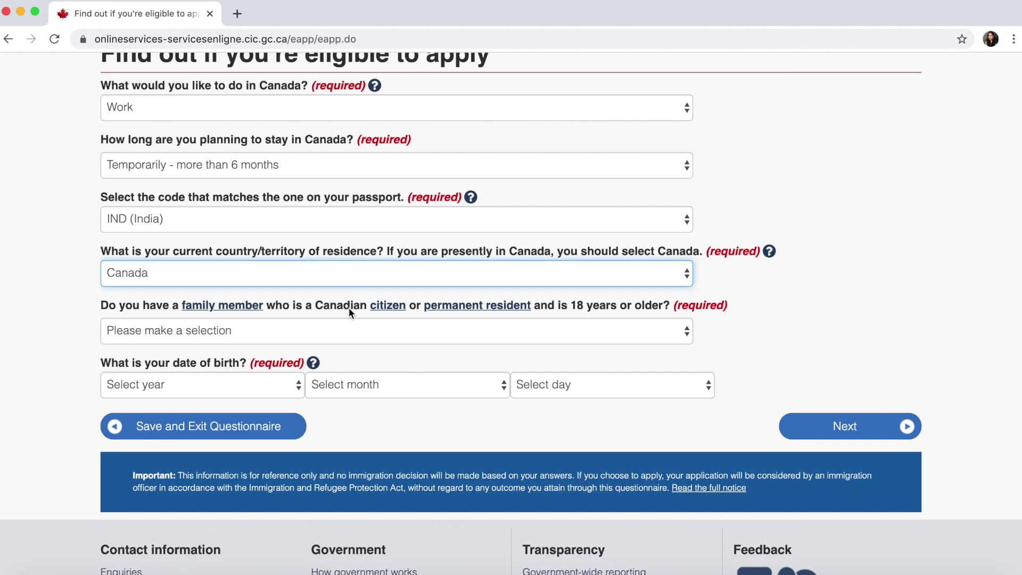
# Answer No to having a Canadian citizen or permanent resident family member, fill in the date of birth, and continue to the next page
pyautogui.scroll(-5, 350, 308)
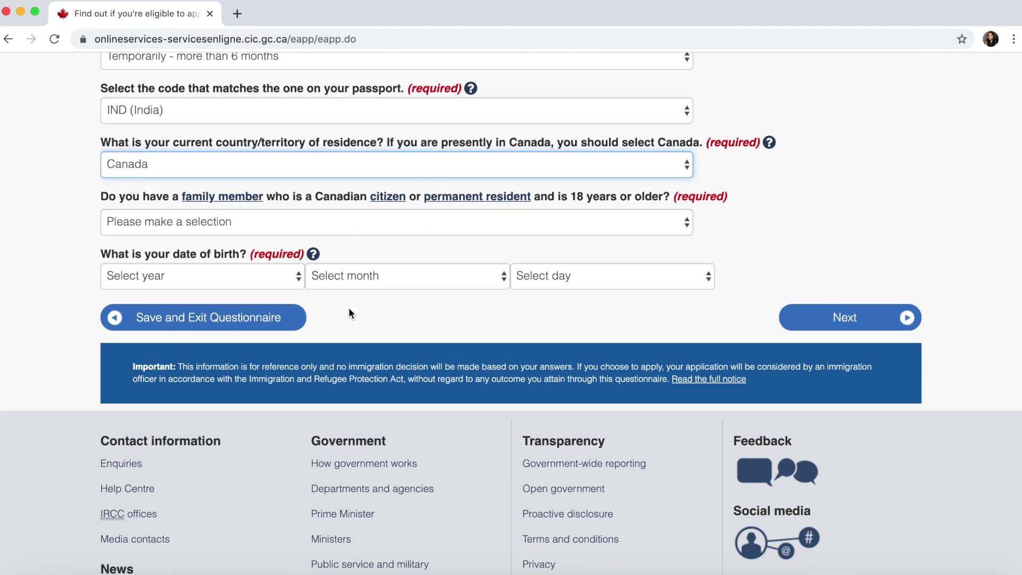
pyautogui.click(483, 230)
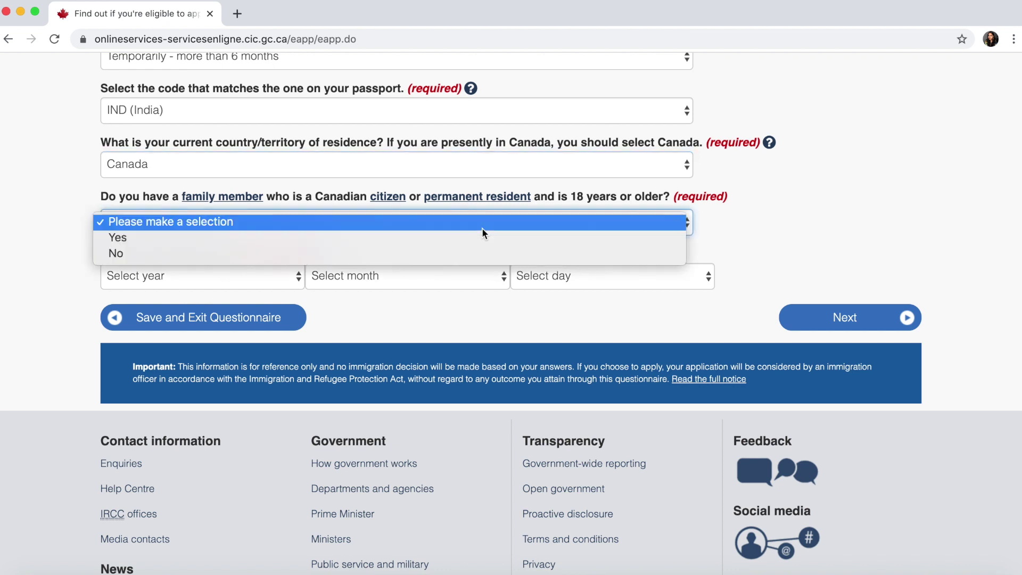
pyautogui.click(284, 275)
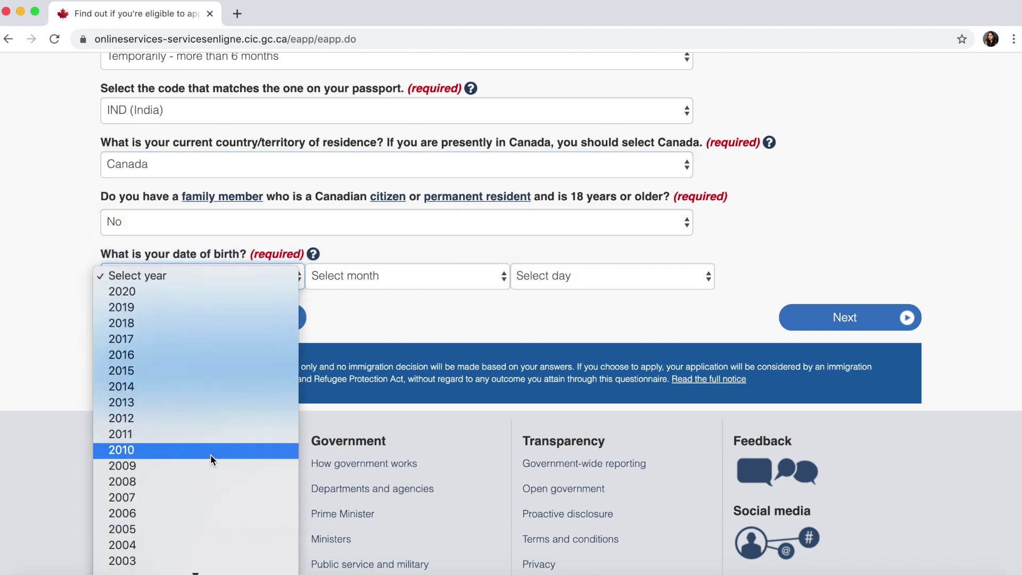
pyautogui.click(210, 450)
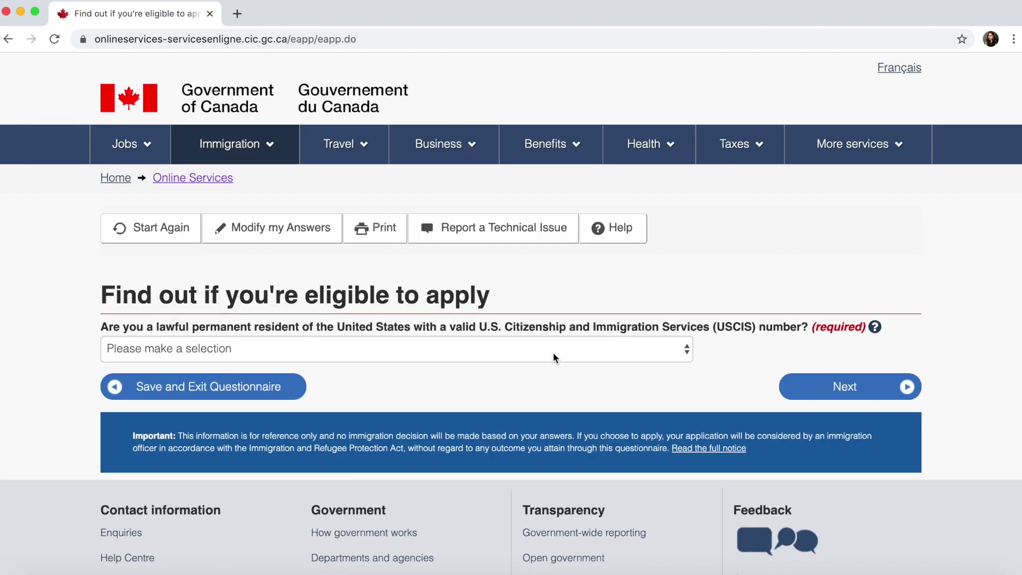
# Answer No to being a lawful U.S. permanent resident with a valid USCIS number and continue
pyautogui.scroll(-3, 554, 353)
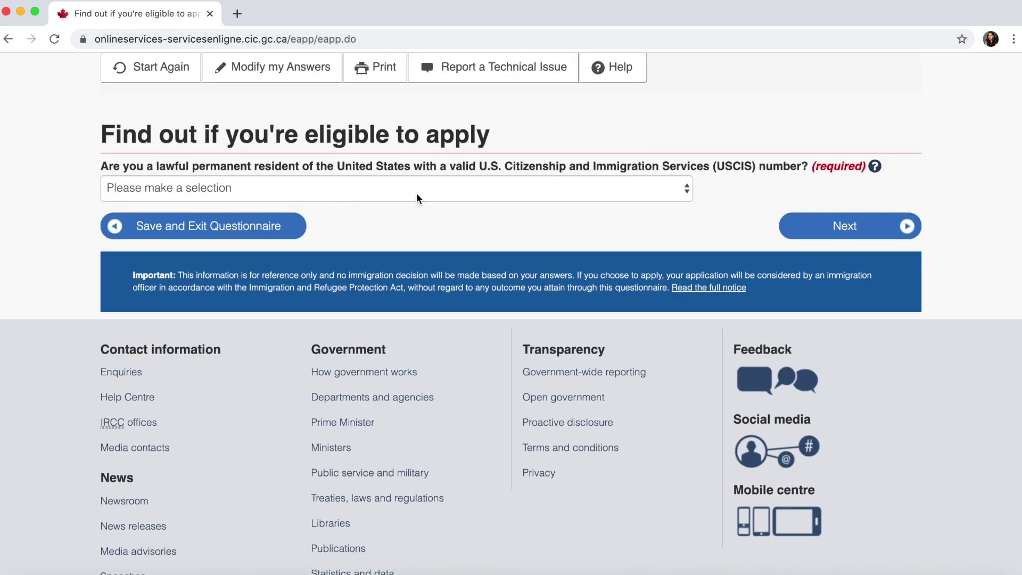
pyautogui.click(468, 191)
pyautogui.click(439, 221)
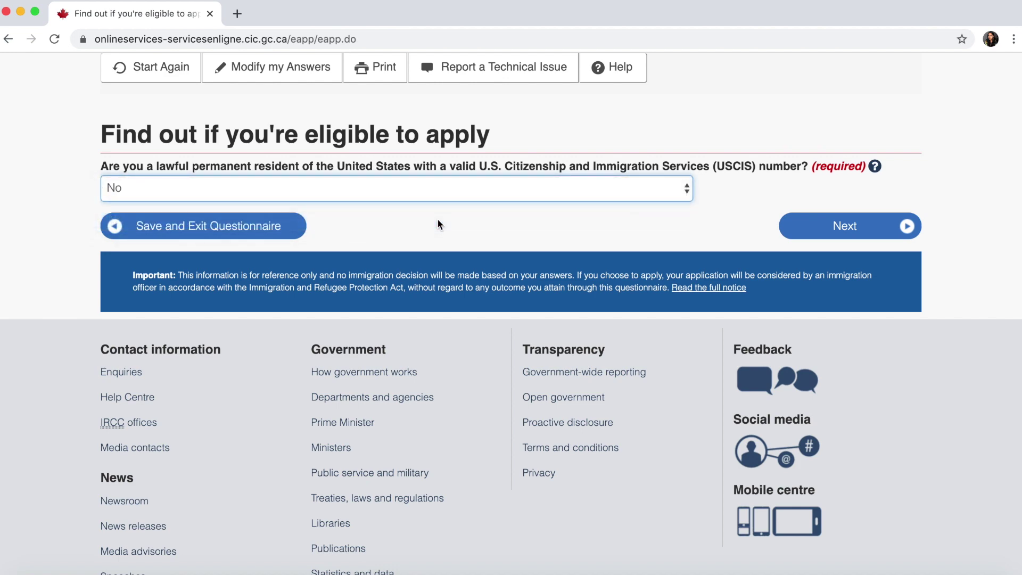
pyautogui.click(820, 226)
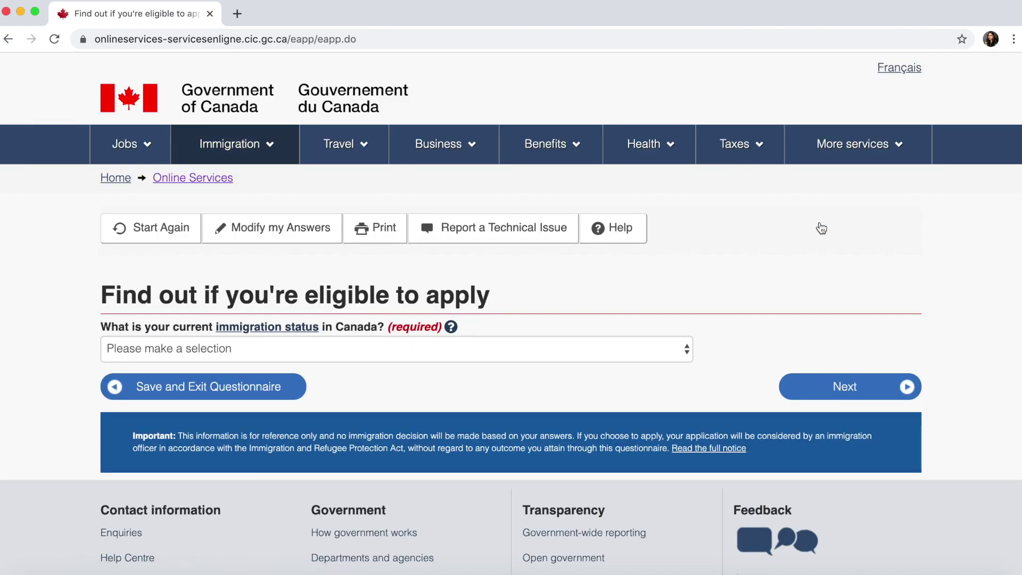
# Set the current immigration status in Canada to Student and continue the questionnaire
pyautogui.scroll(-2, 822, 227)
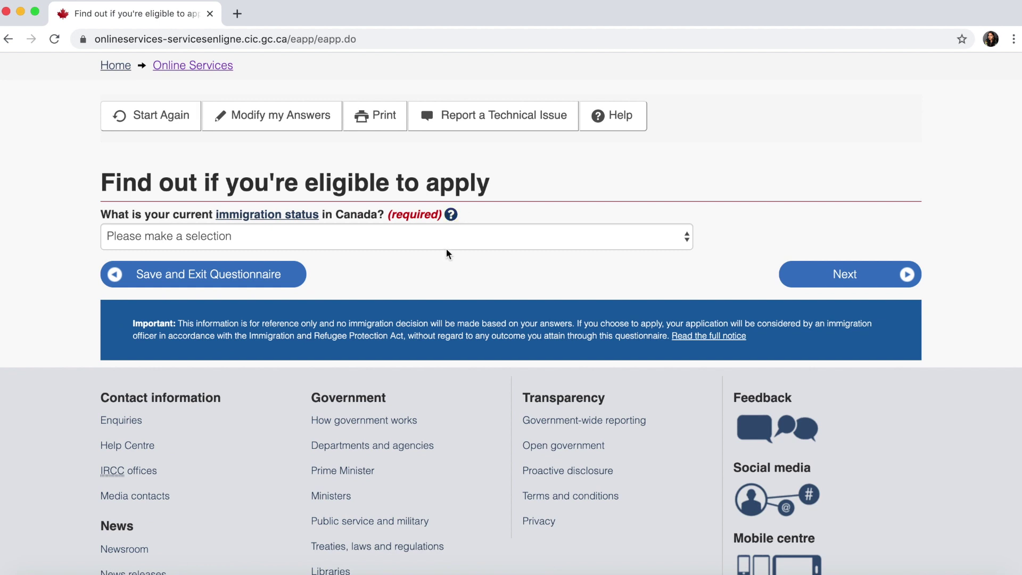
pyautogui.click(455, 238)
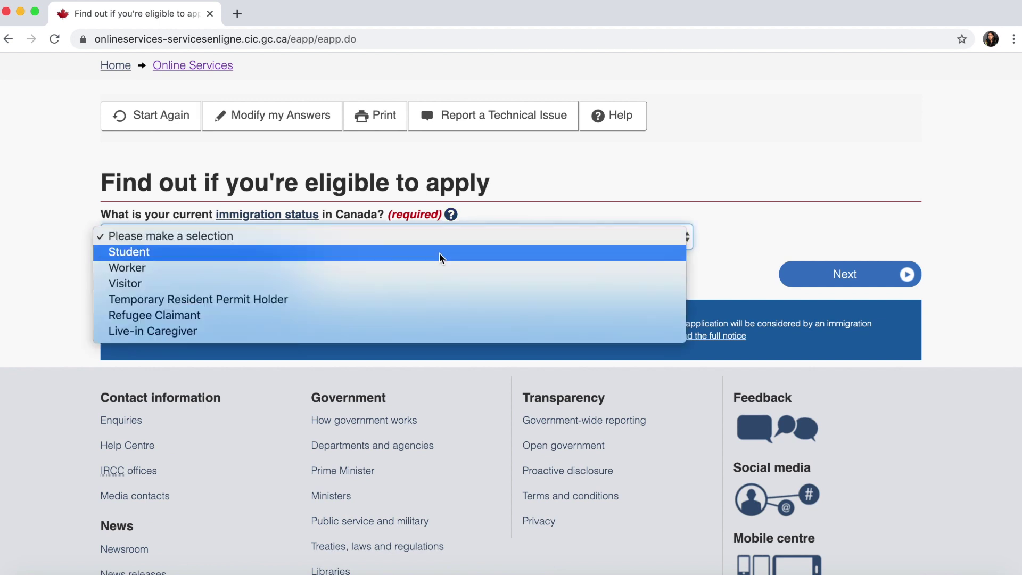
pyautogui.click(439, 253)
pyautogui.click(868, 285)
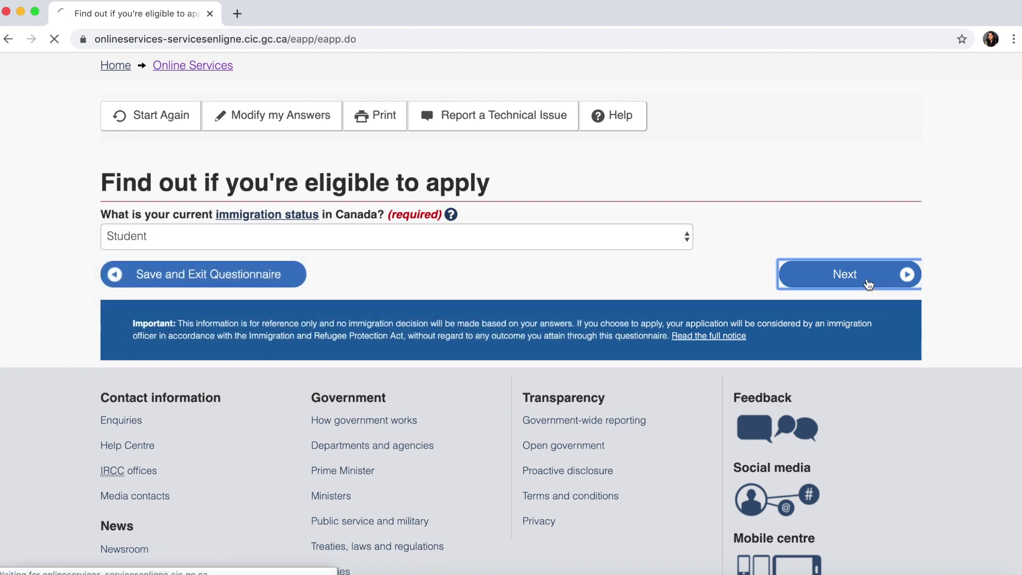
# Answer No to planning to work on campus and proceed to the following questions
pyautogui.scroll(-2, 522, 336)
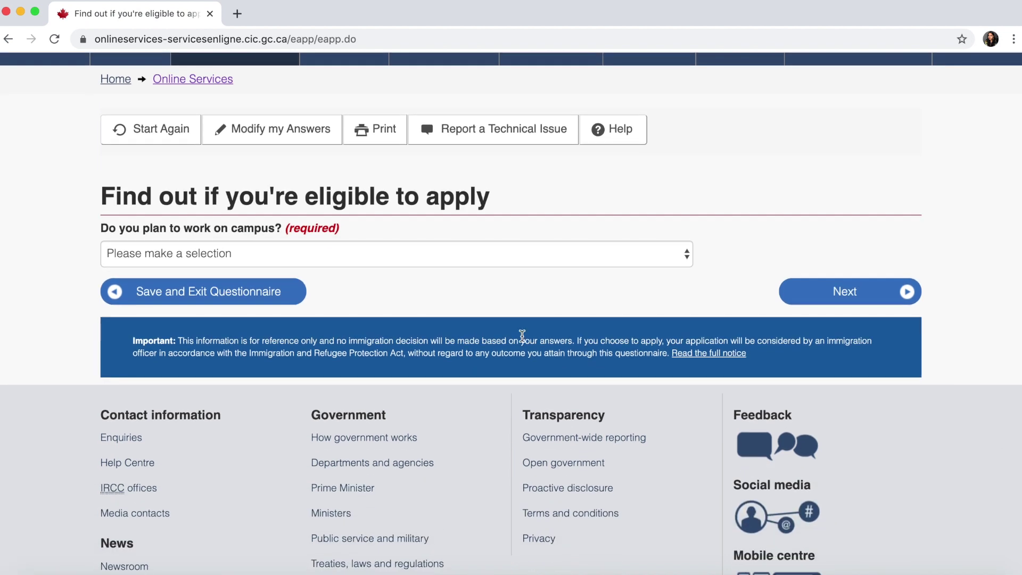
pyautogui.click(491, 253)
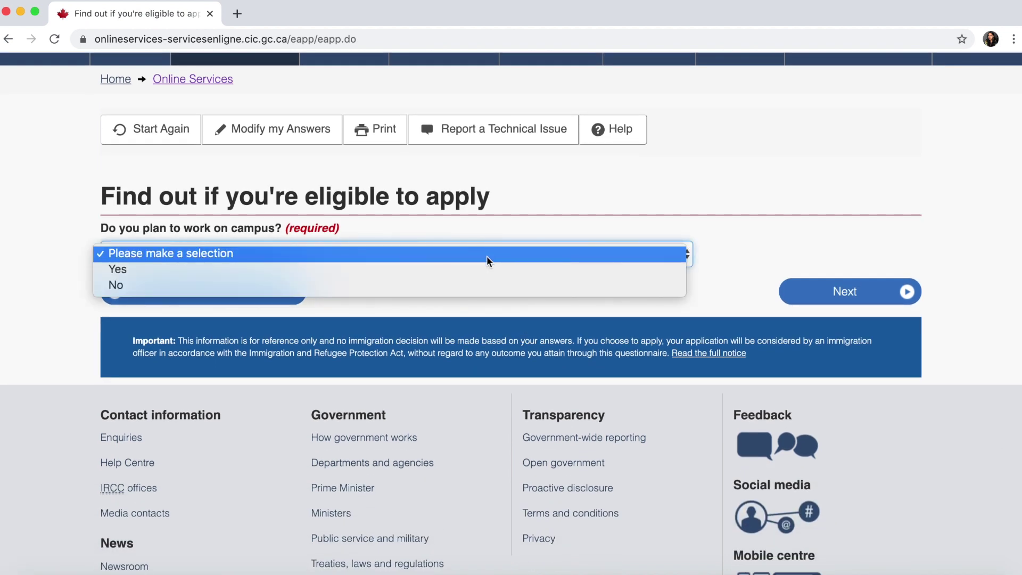
pyautogui.click(477, 285)
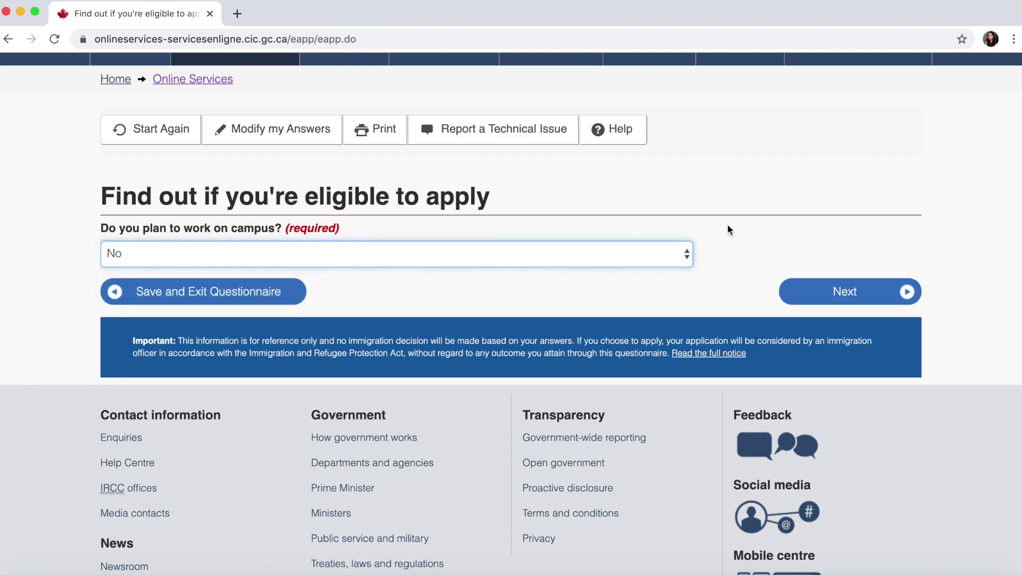
pyautogui.click(836, 296)
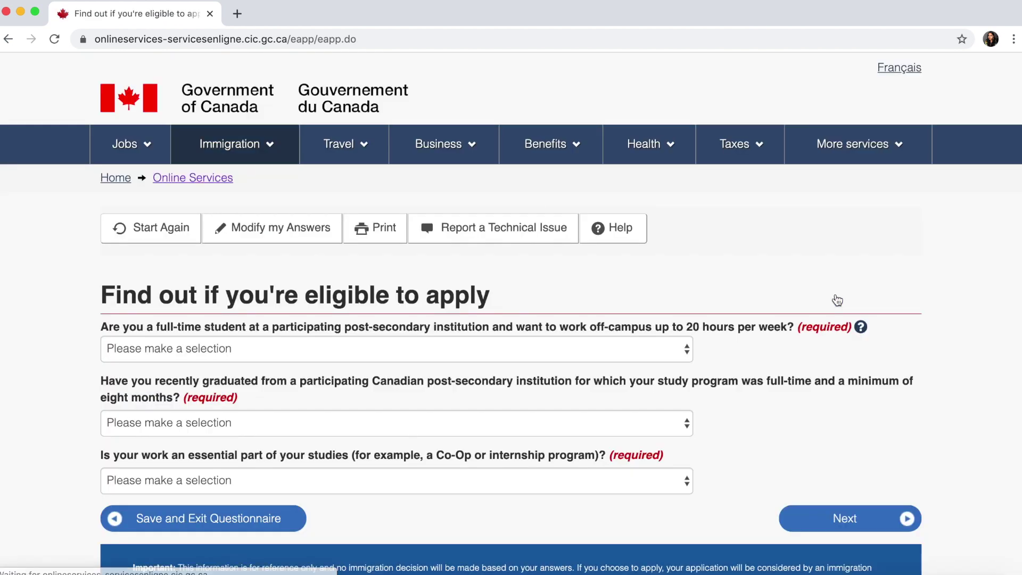
# Answer No to full-time student off-campus work and Yes to having recently graduated from a participating Canadian post-secondary institution
pyautogui.scroll(-3, 645, 310)
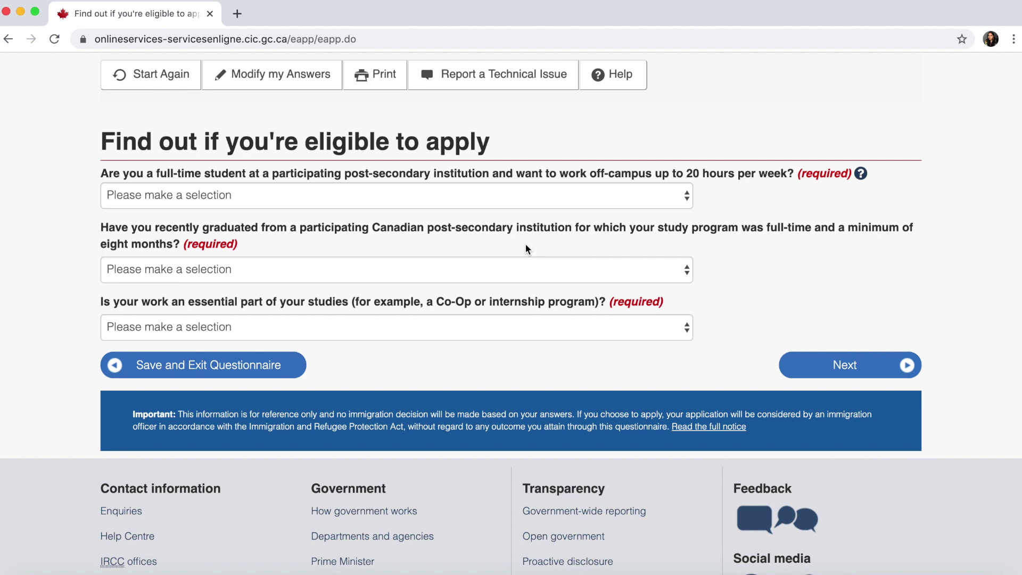
pyautogui.click(645, 201)
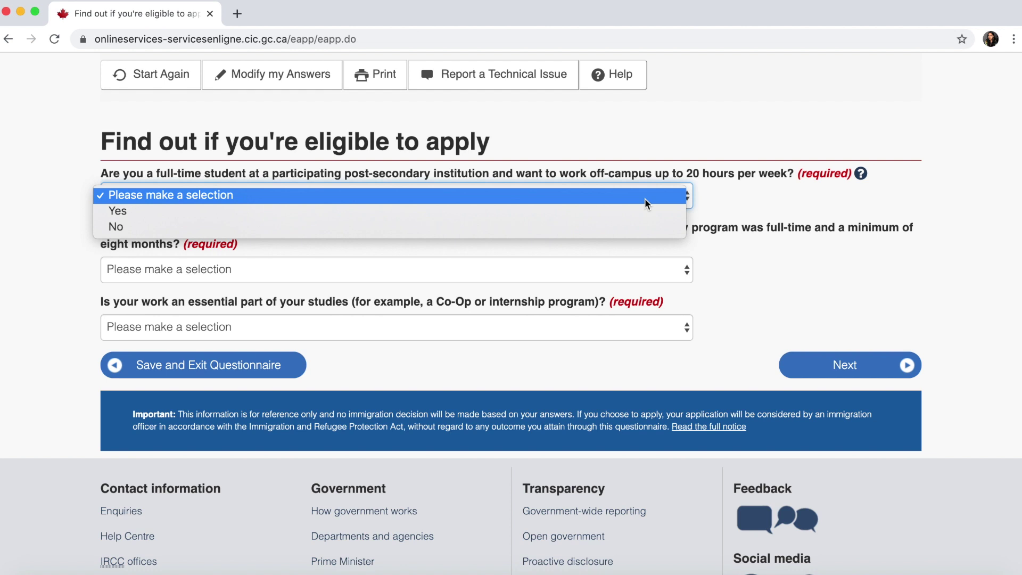
pyautogui.click(621, 229)
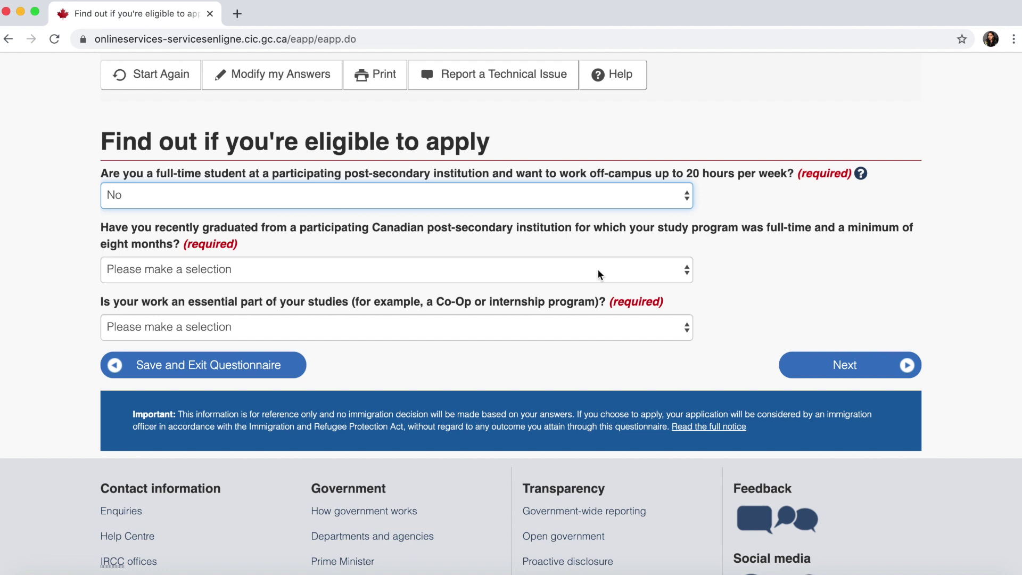
pyautogui.click(597, 270)
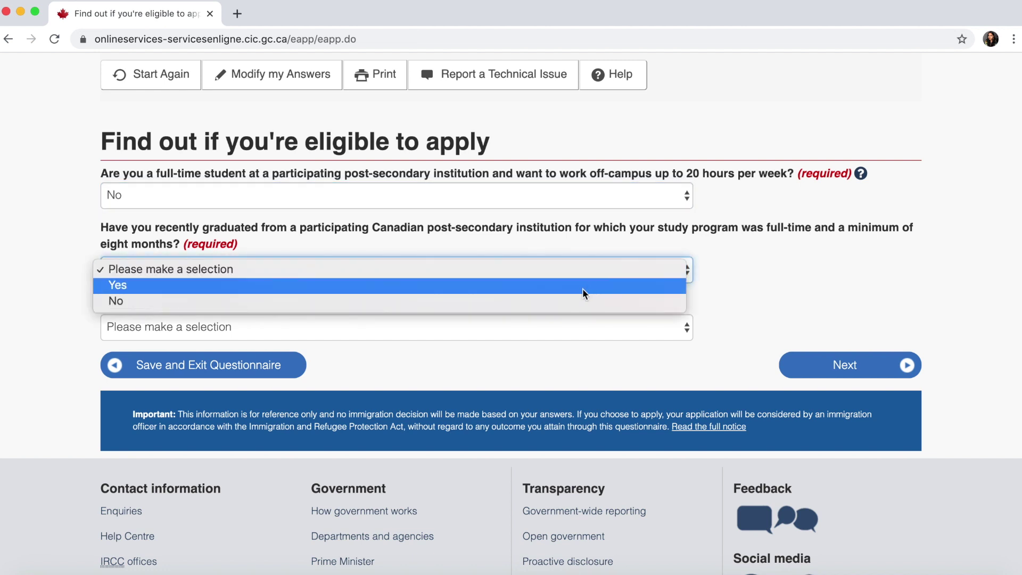
pyautogui.click(582, 289)
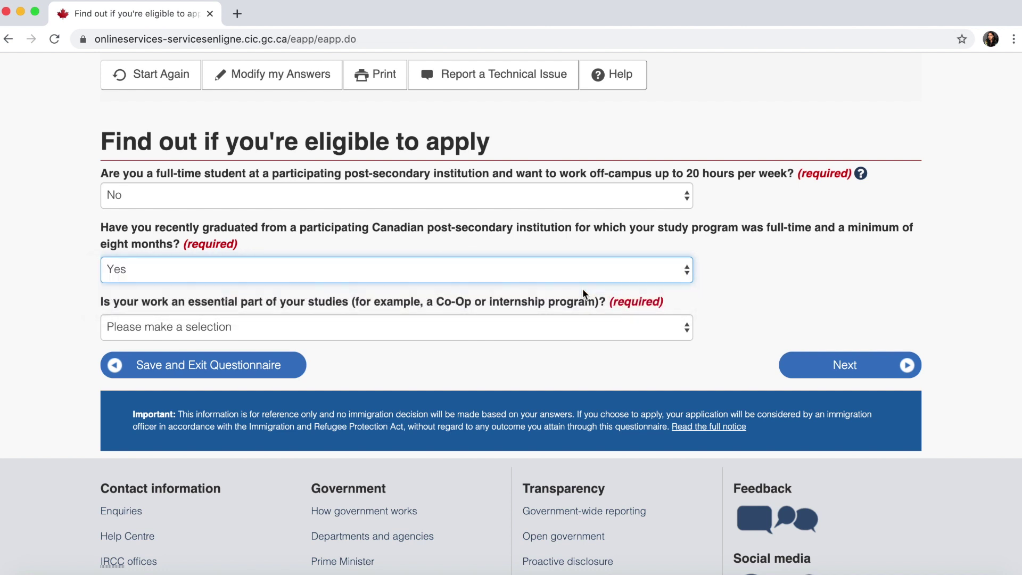
# Answer No to work being an essential part of the studies, such as a Co-Op or internship, and continue
pyautogui.scroll(-2, 747, 313)
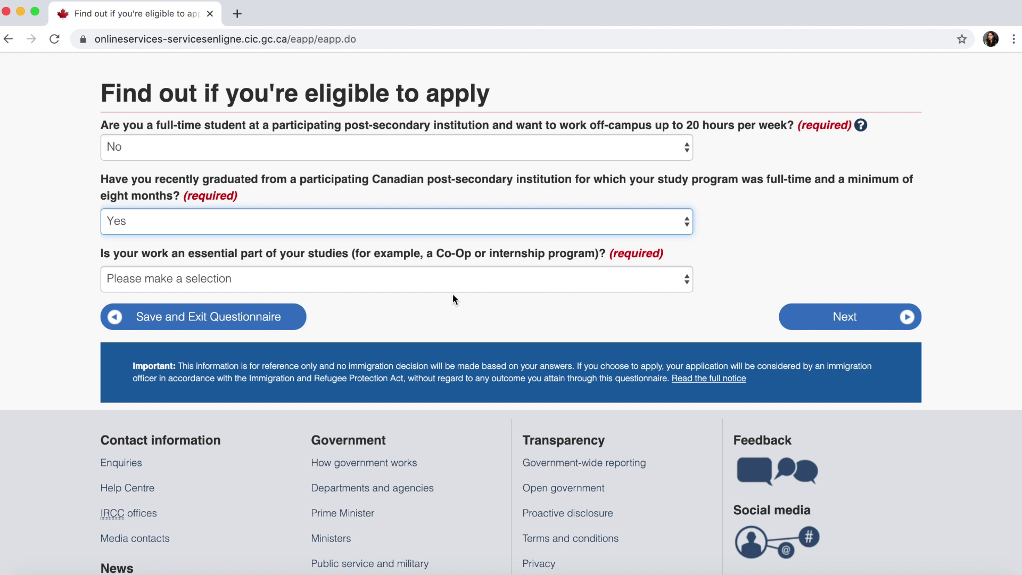
pyautogui.click(502, 287)
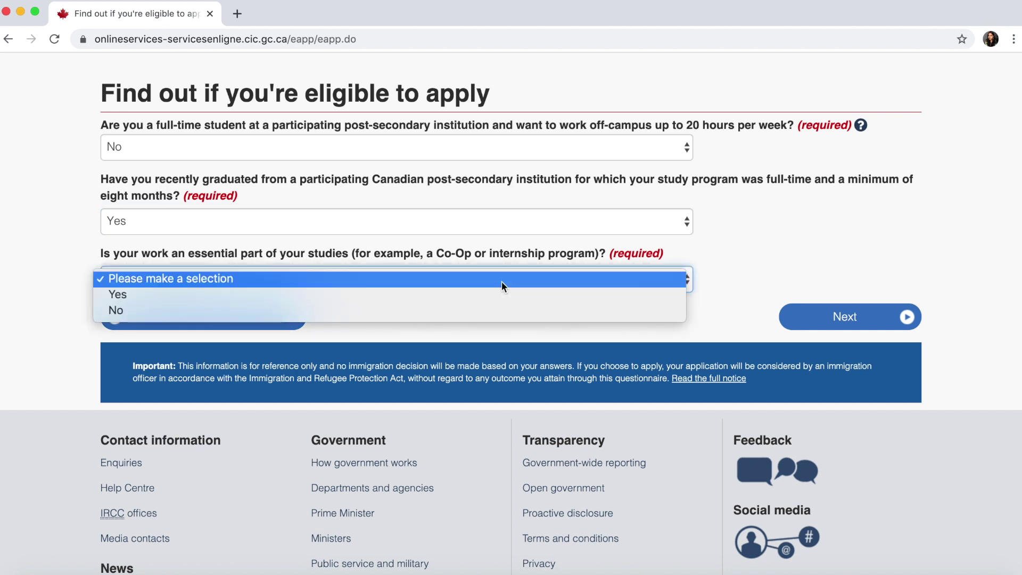
pyautogui.click(484, 311)
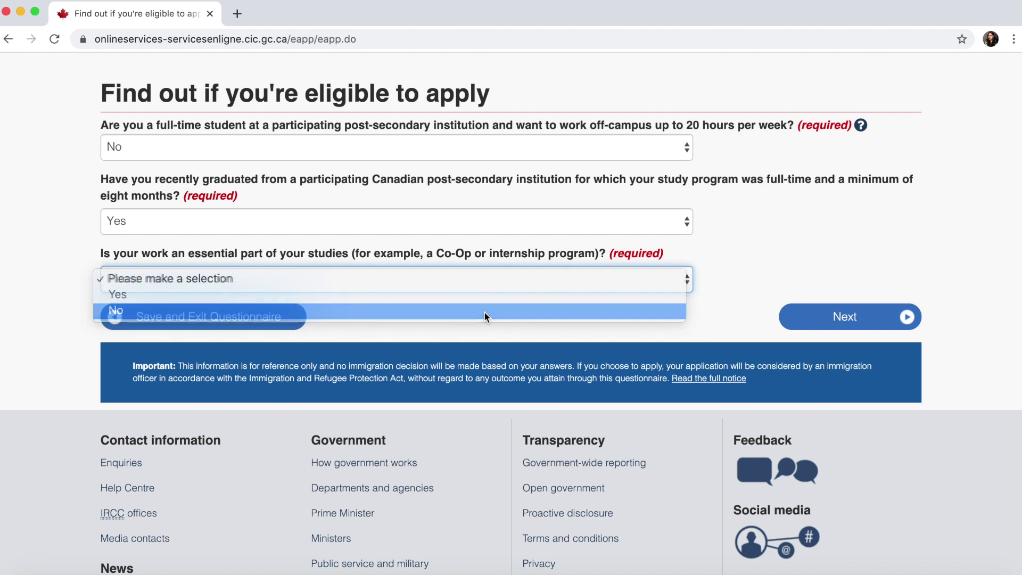
pyautogui.click(849, 317)
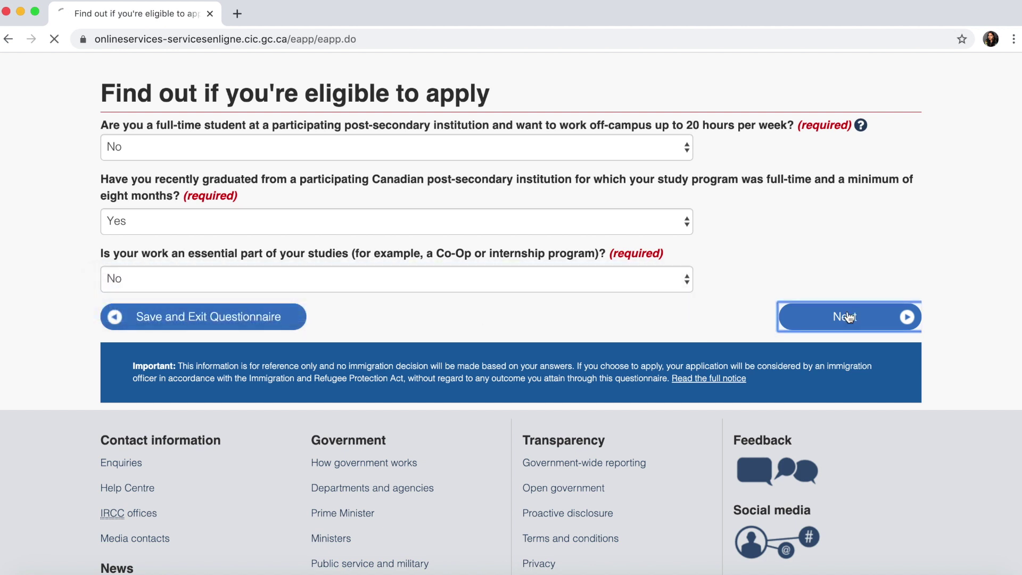
# Answer No to being approved in principle for permanent residence and No to having submitted a permanent resident application
pyautogui.scroll(-2, 849, 318)
pyautogui.scroll(-1, 849, 318)
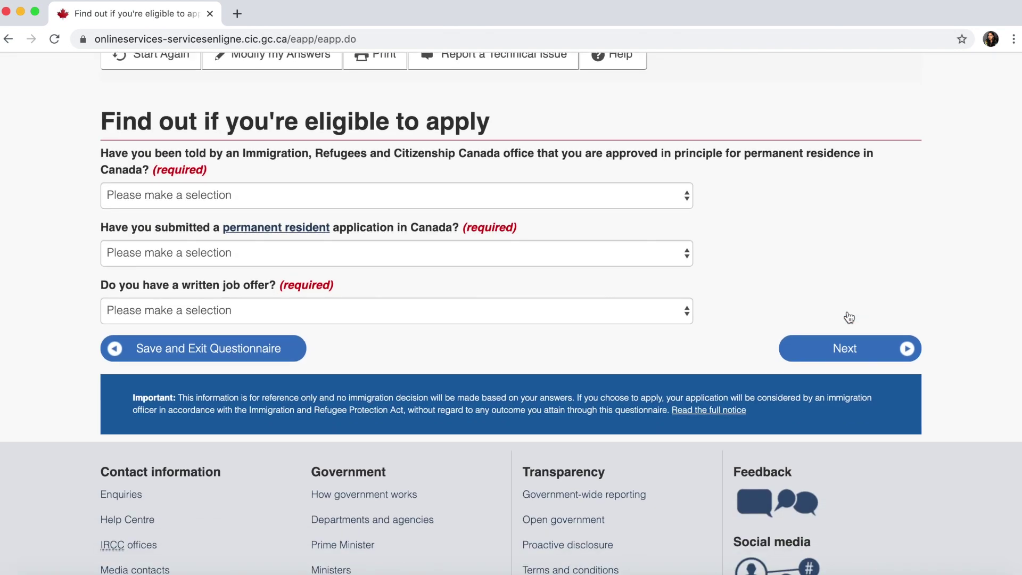
pyautogui.click(467, 196)
pyautogui.click(442, 229)
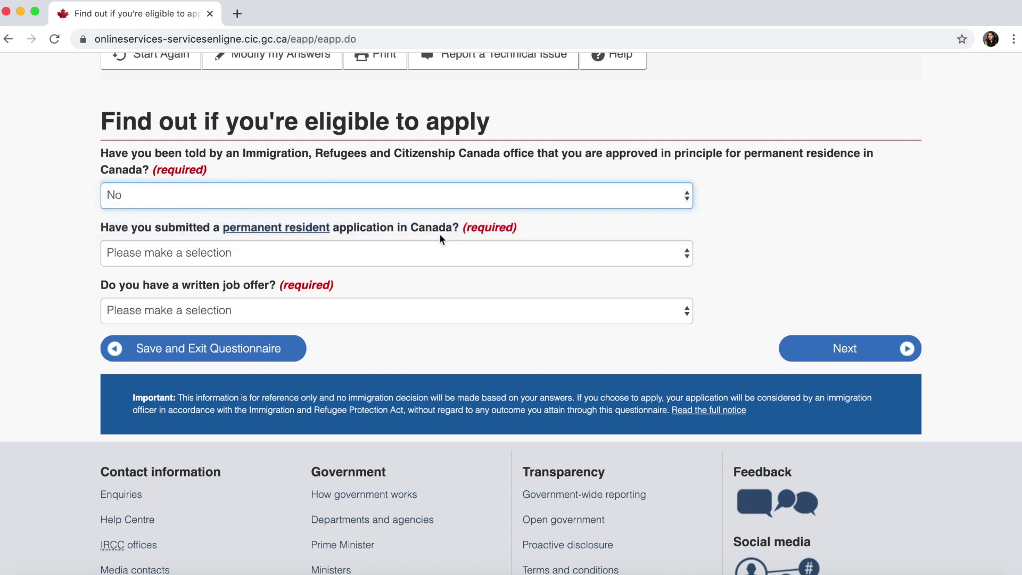
pyautogui.click(430, 254)
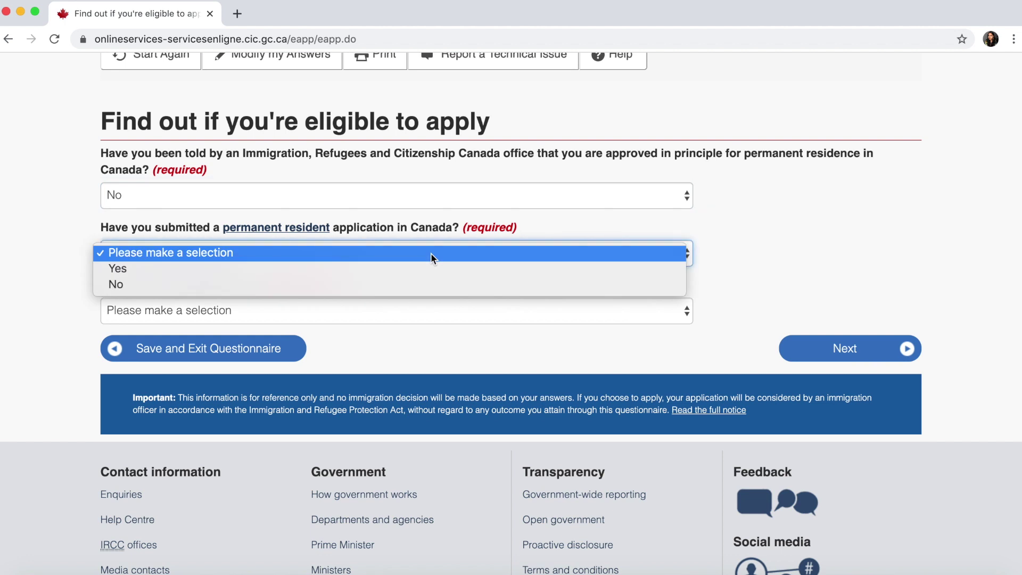
pyautogui.click(407, 282)
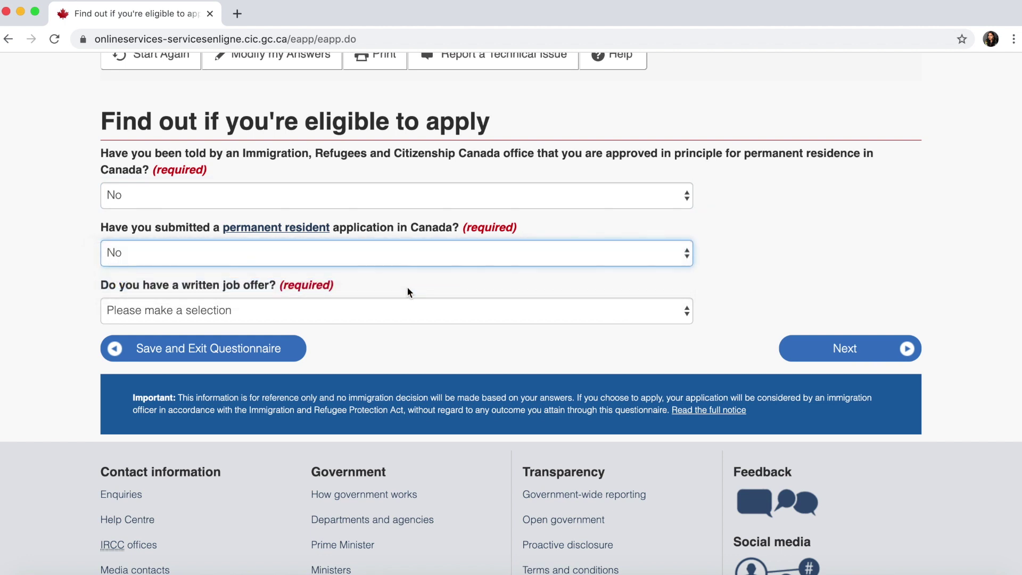
# Answer No to having a written job offer and continue to the next page
pyautogui.click(403, 318)
pyautogui.click(392, 343)
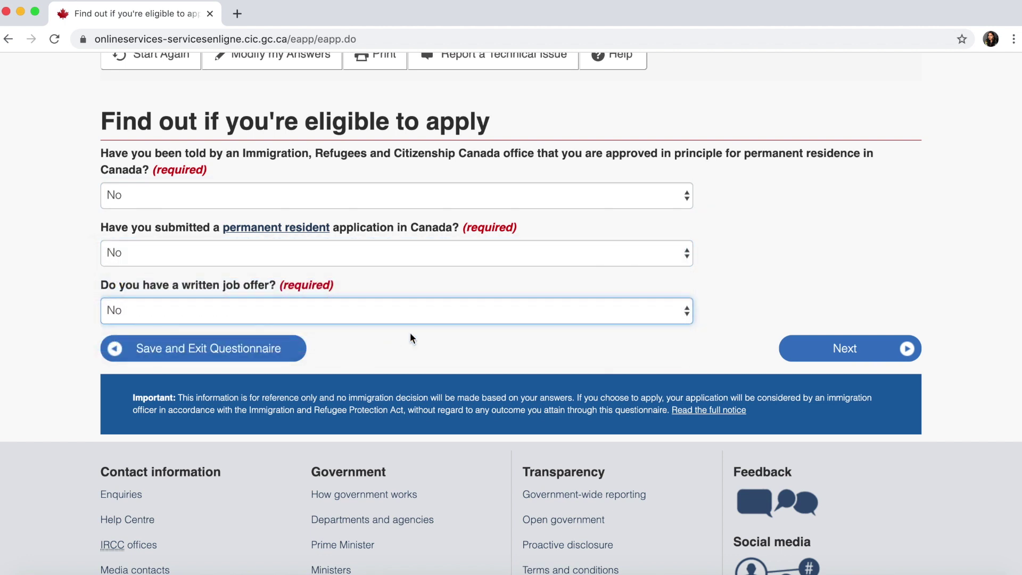
pyautogui.click(838, 349)
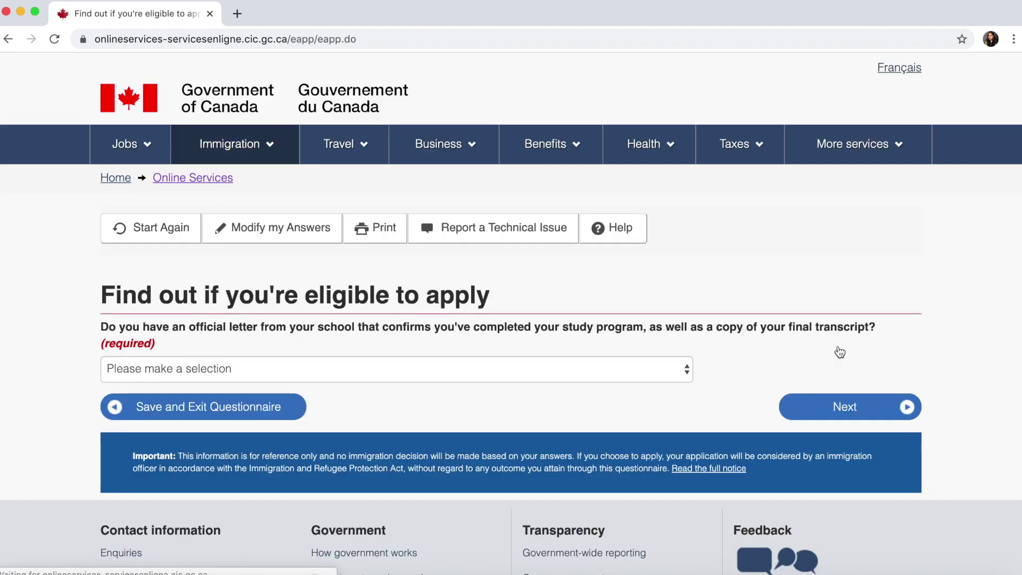
# Answer Yes to having an official school letter confirming program completion and a copy of the final transcript, and continue
pyautogui.scroll(-2, 578, 342)
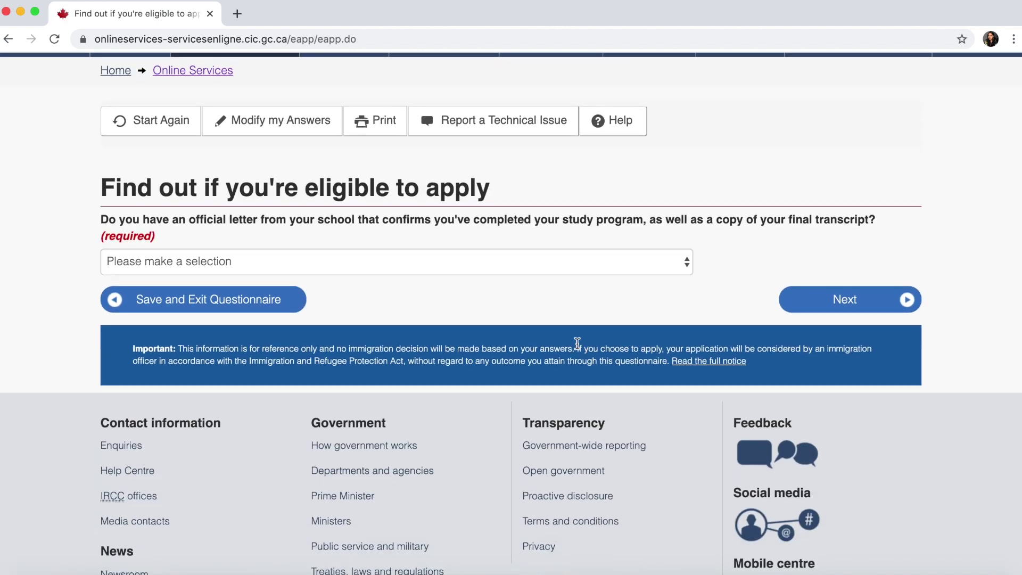
pyautogui.click(557, 263)
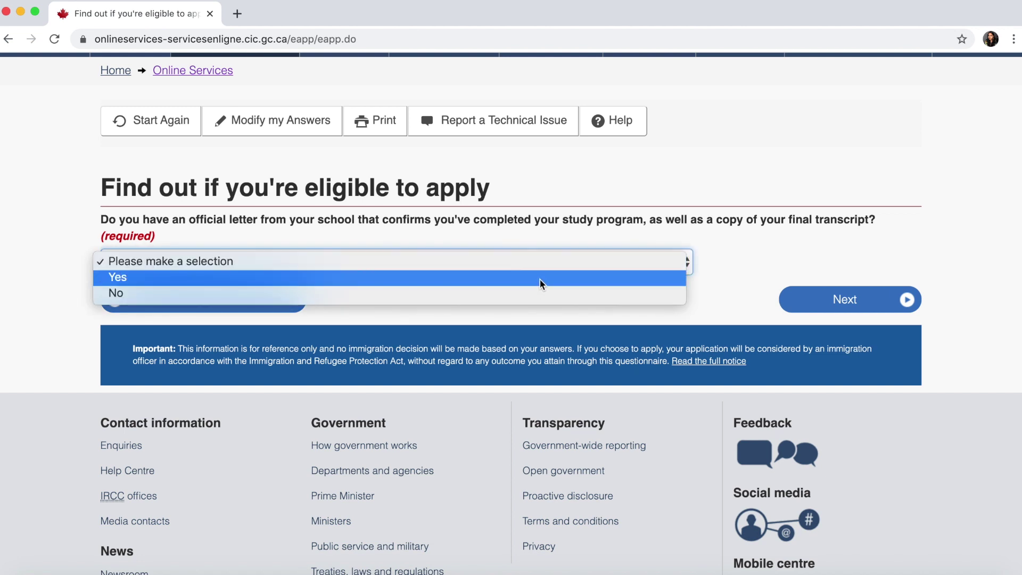
pyautogui.click(540, 279)
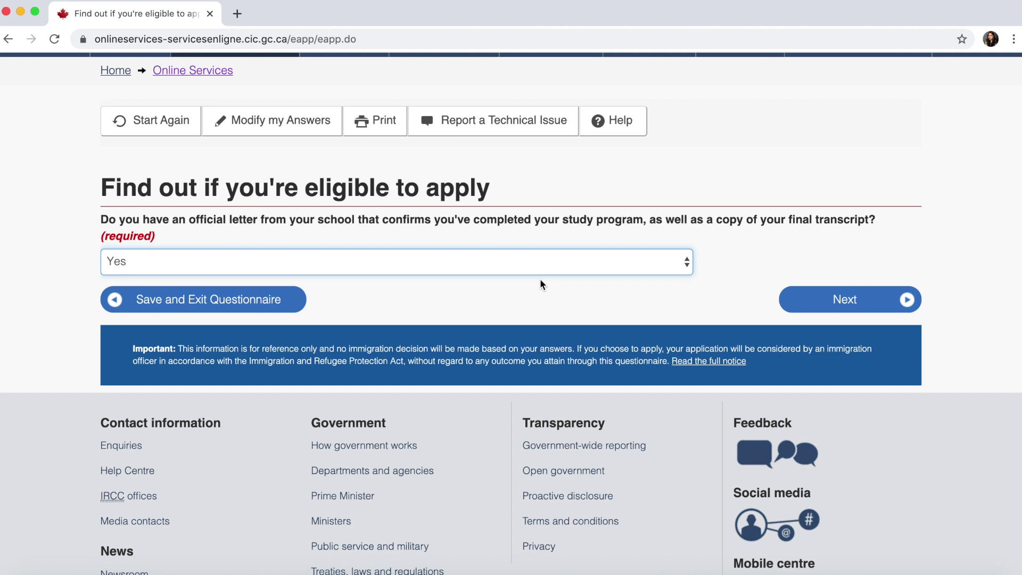
pyautogui.click(817, 309)
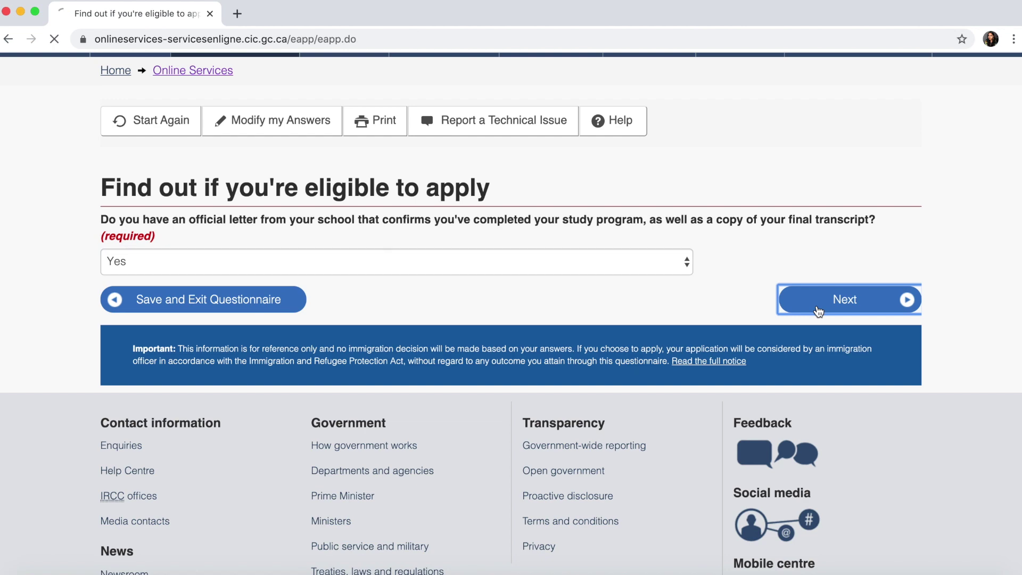
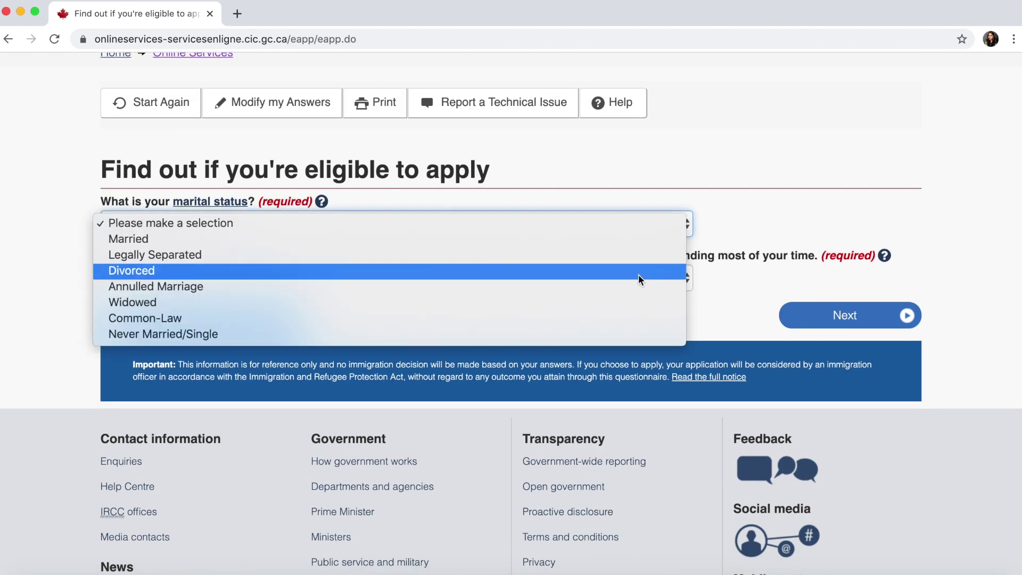
# Set the marital status to Never Married/Single and the province of destination to Quebec, and continue to the results
pyautogui.click(619, 334)
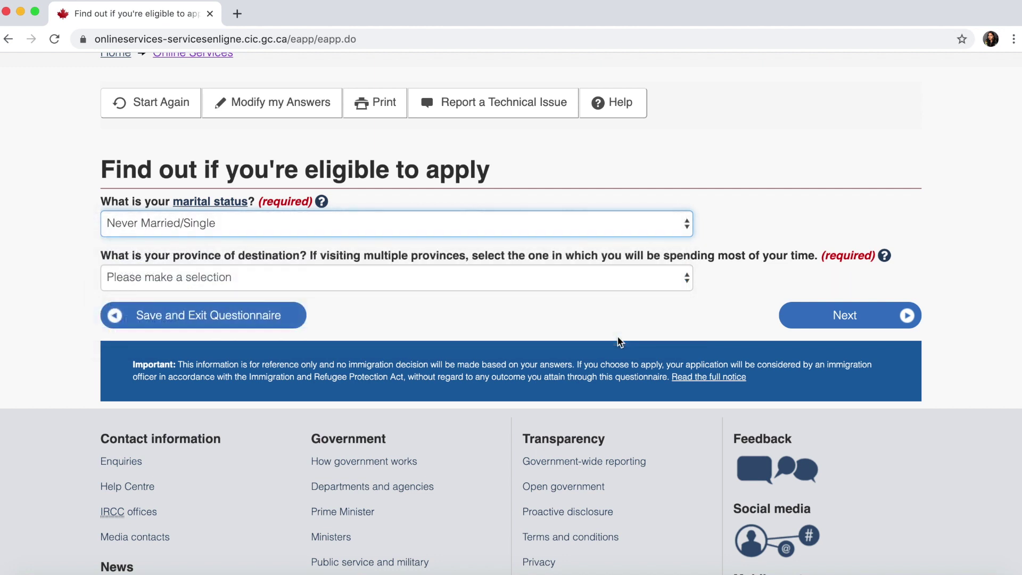
pyautogui.click(611, 279)
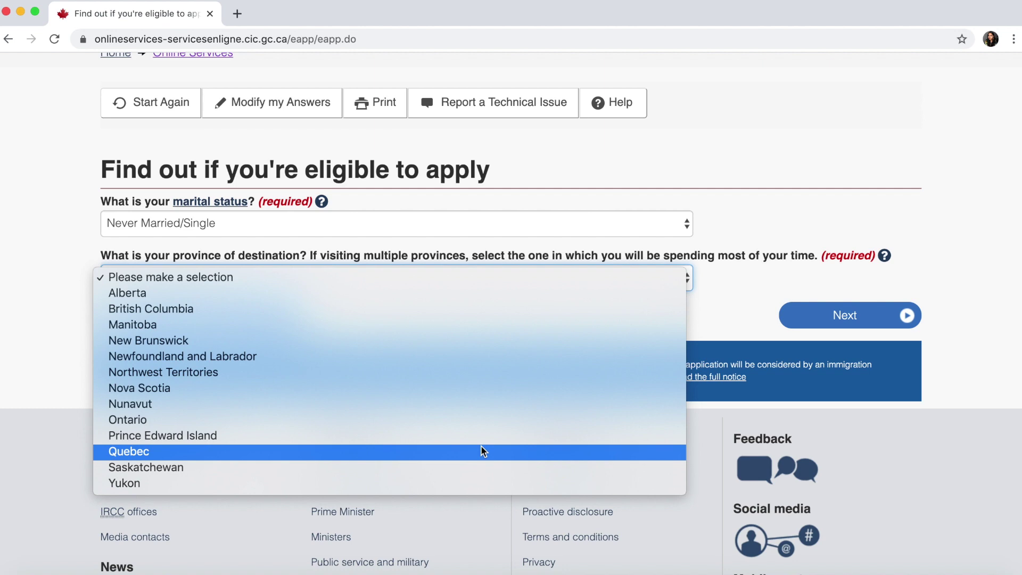
pyautogui.click(475, 453)
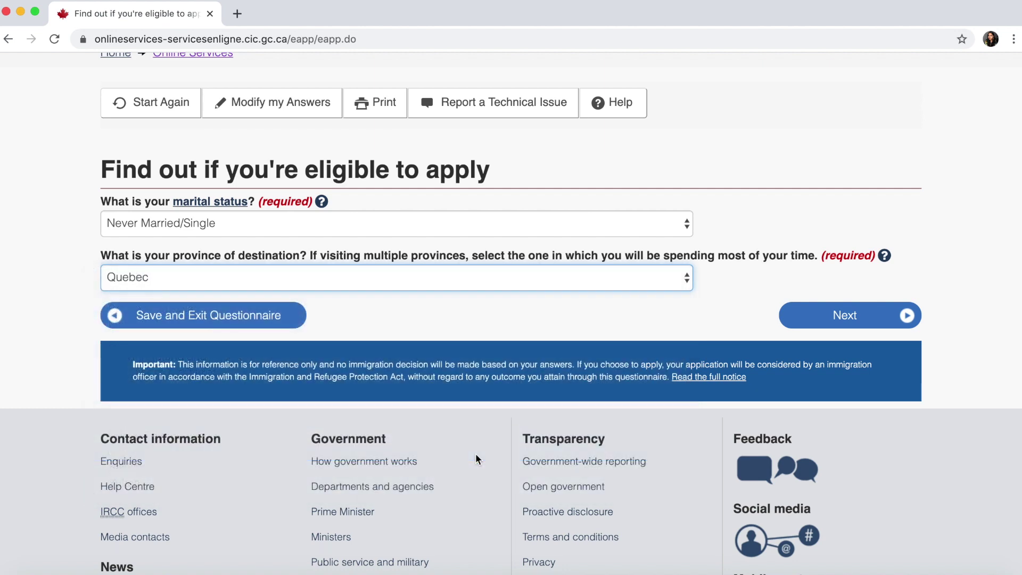
pyautogui.click(850, 316)
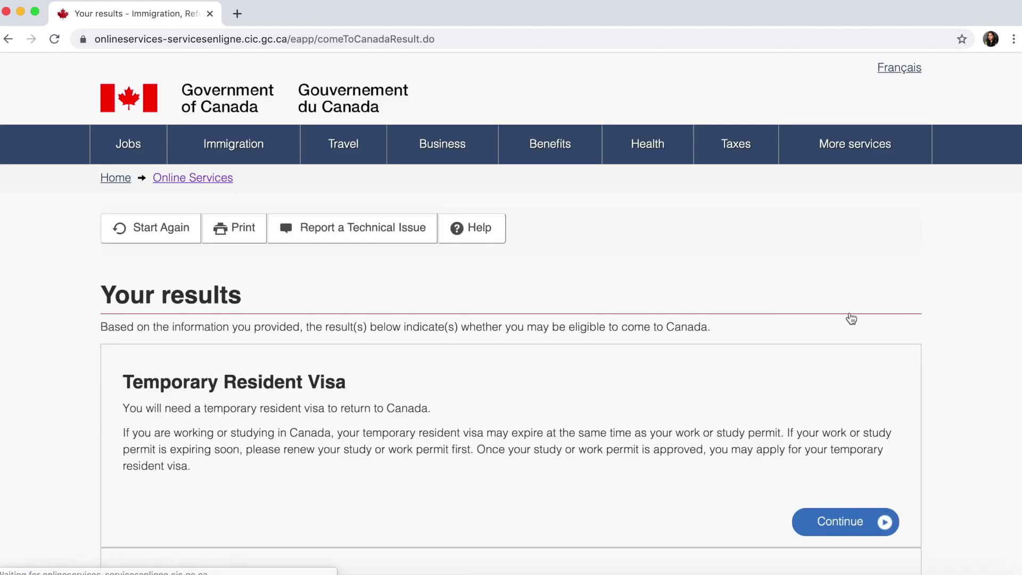
# Review the eligibility results, choose Post-Graduate Work Permit - in Canada, and continue to the personal checklist questions
pyautogui.scroll(-4, 852, 319)
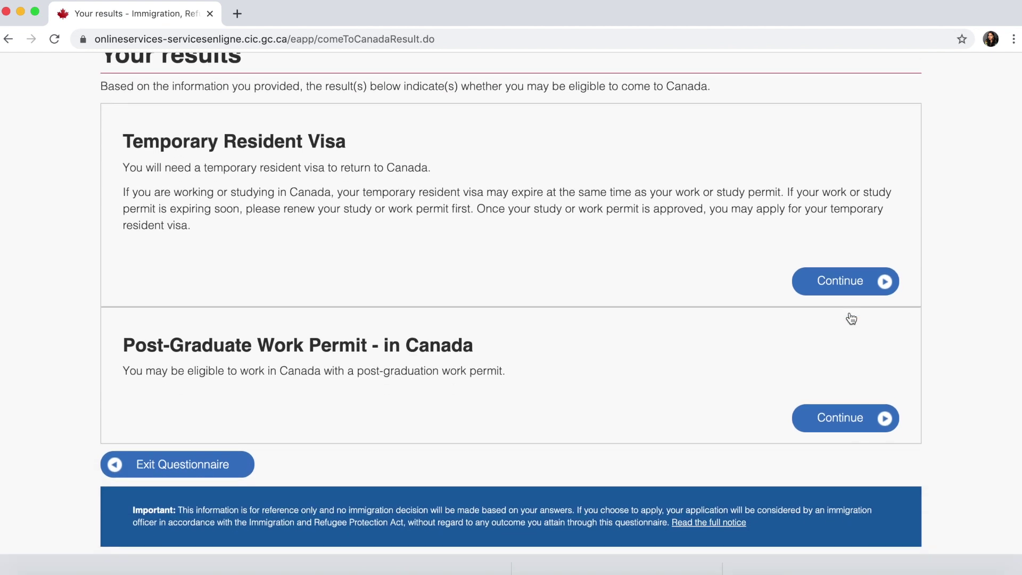
pyautogui.scroll(1, 852, 318)
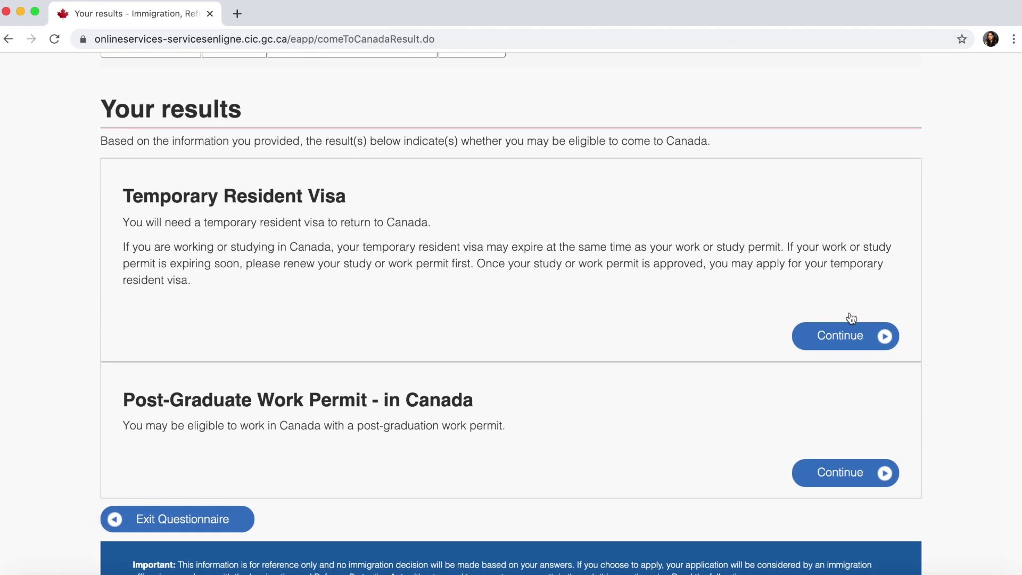
pyautogui.scroll(-1, 851, 317)
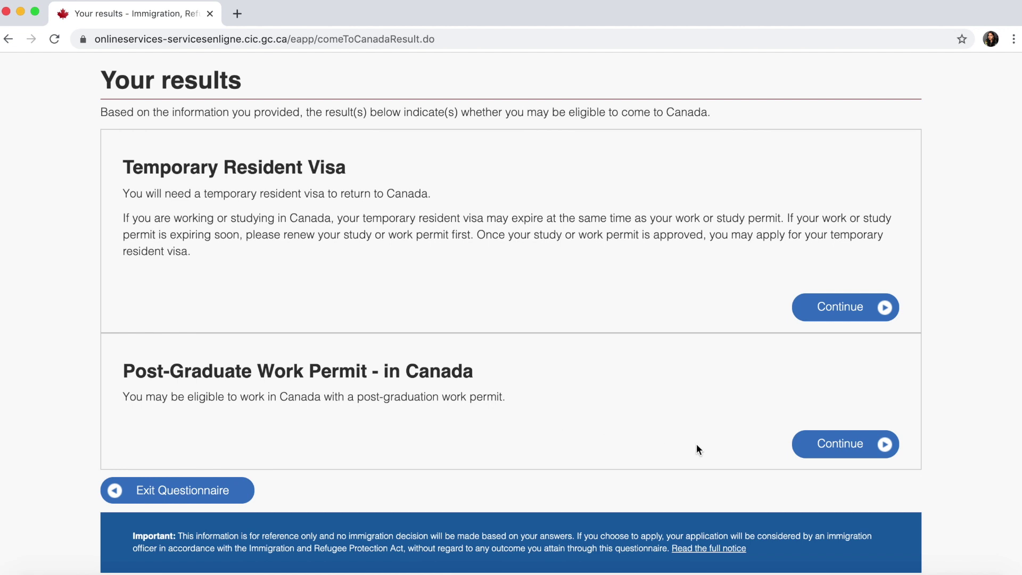
pyautogui.click(846, 450)
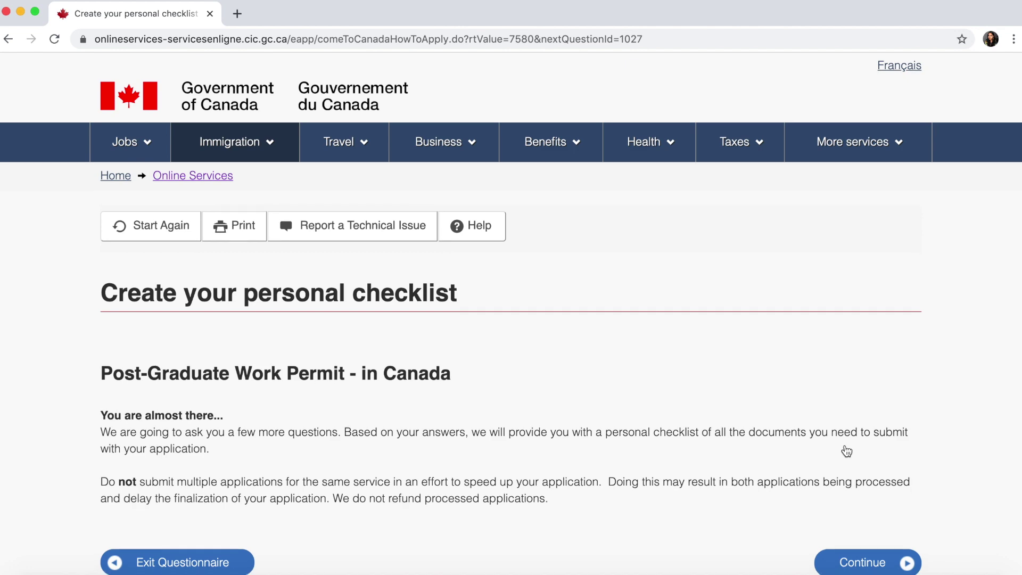
pyautogui.scroll(-4, 846, 451)
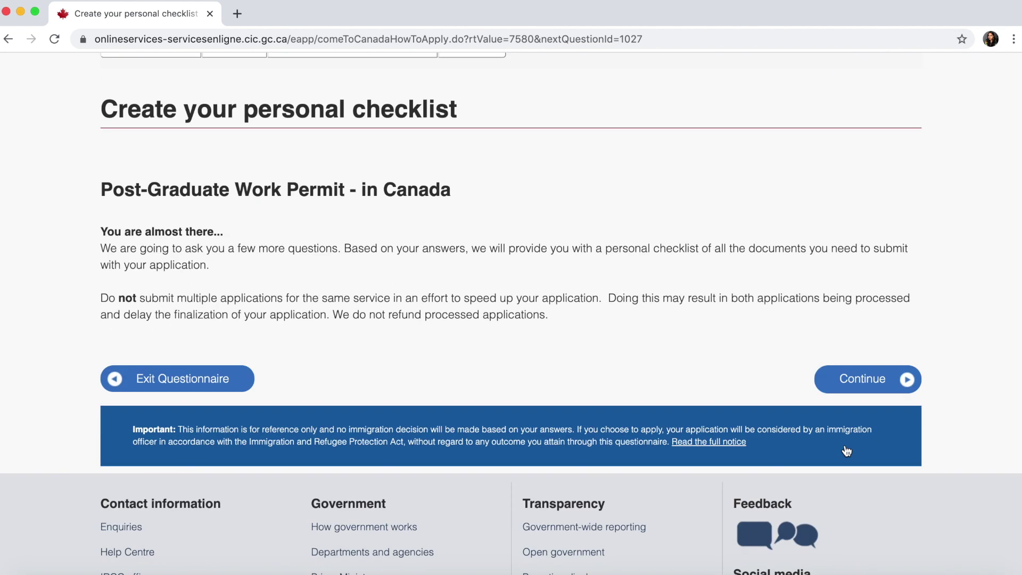
pyautogui.click(849, 381)
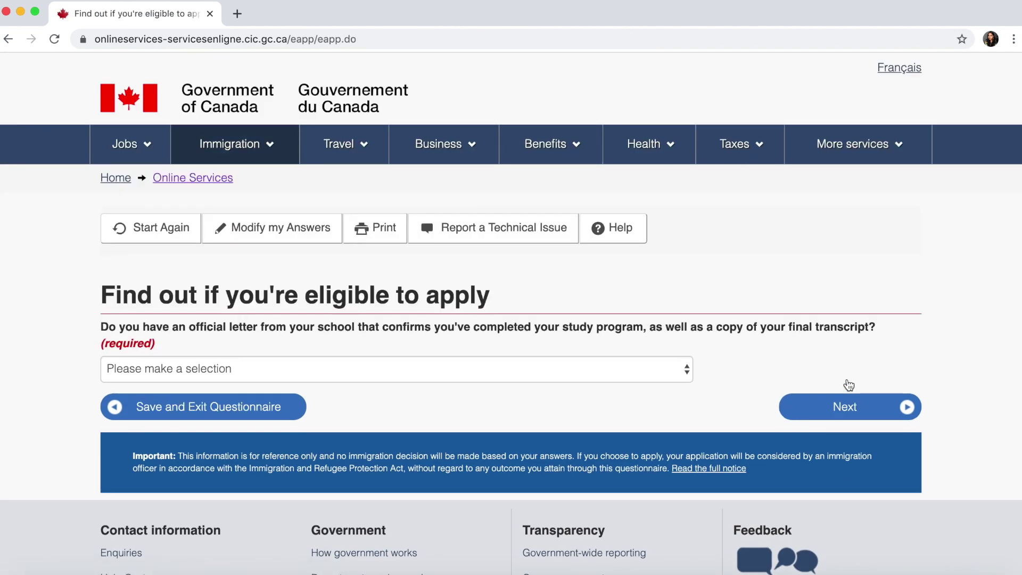
# For the personal checklist, answer Yes to having the school's completion letter and final transcript, and continue
pyautogui.scroll(-3, 849, 385)
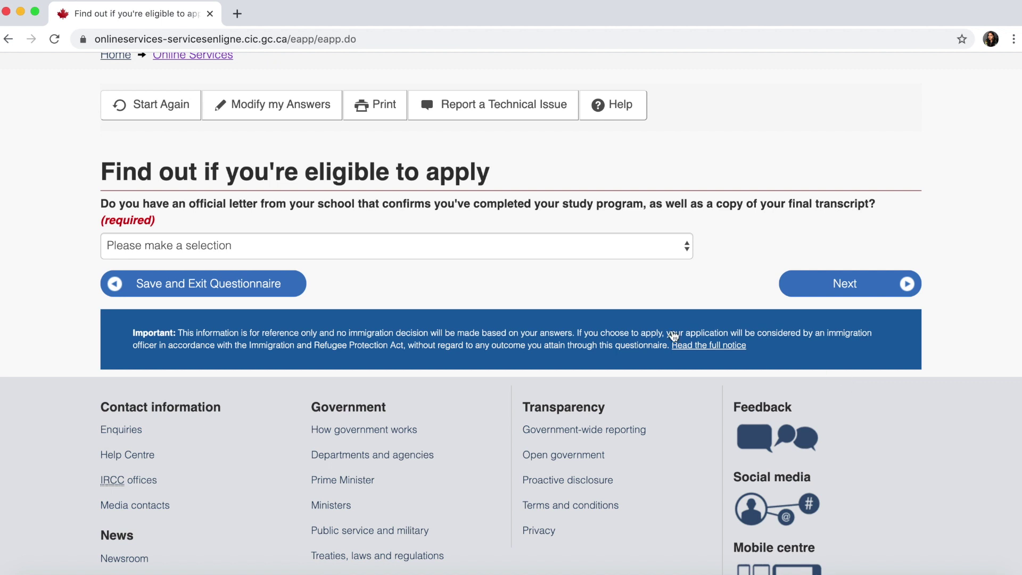
pyautogui.click(508, 246)
pyautogui.click(491, 262)
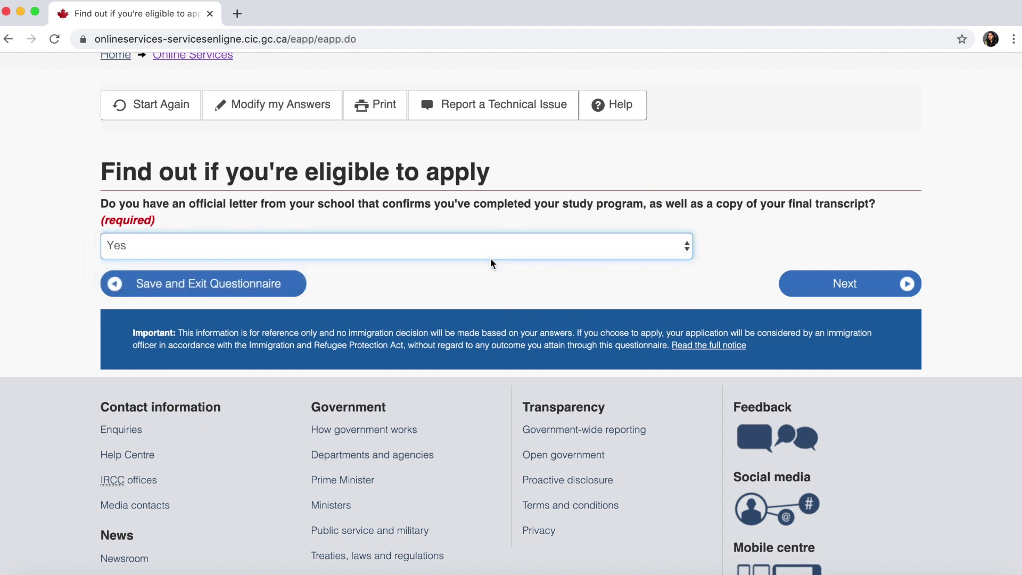
pyautogui.click(815, 283)
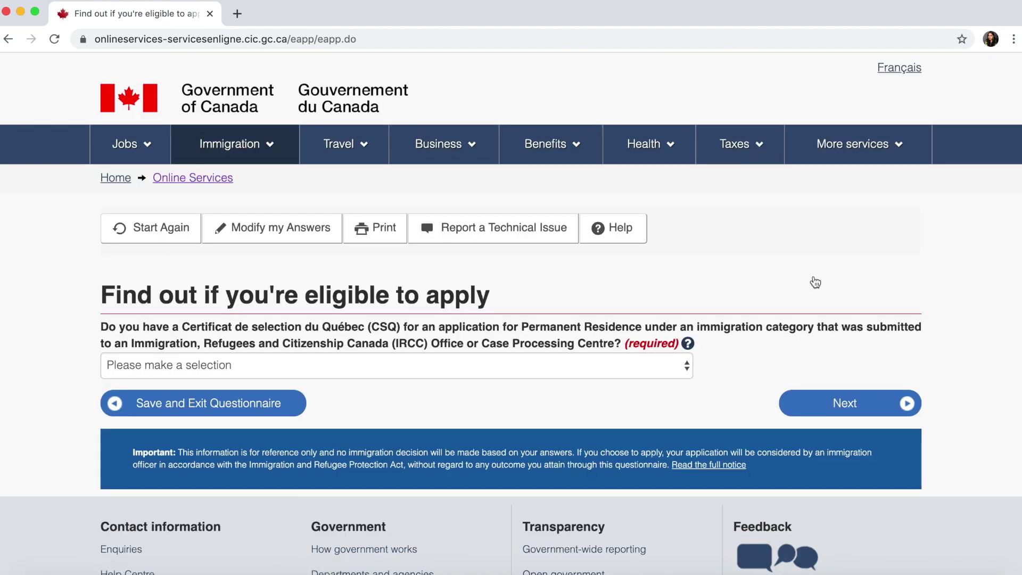
# Answer No to having a Certificat de sélection du Québec (CSQ) for a permanent residence application, and continue
pyautogui.scroll(-3, 815, 282)
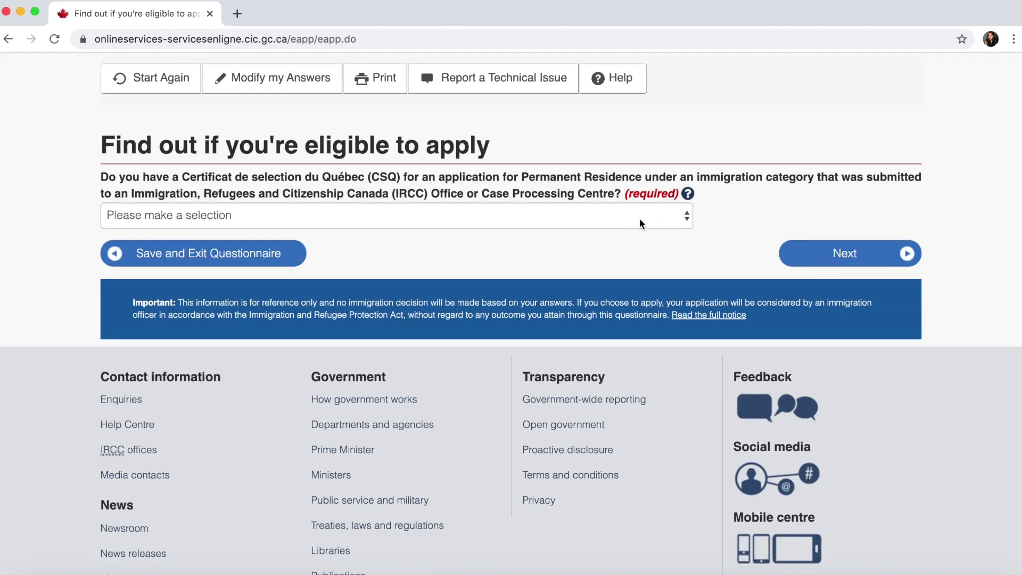
pyautogui.click(639, 219)
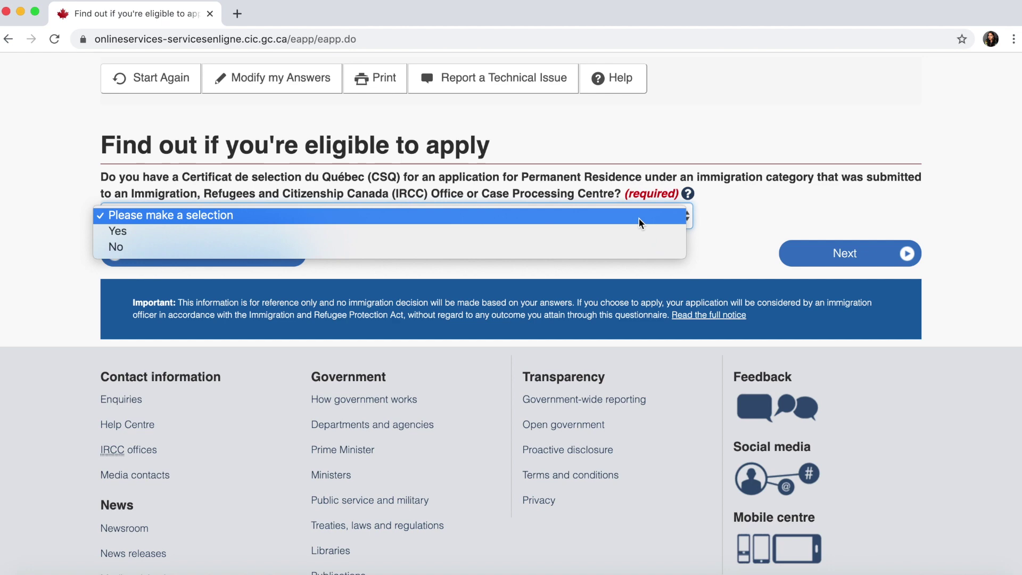
pyautogui.click(626, 247)
pyautogui.click(849, 259)
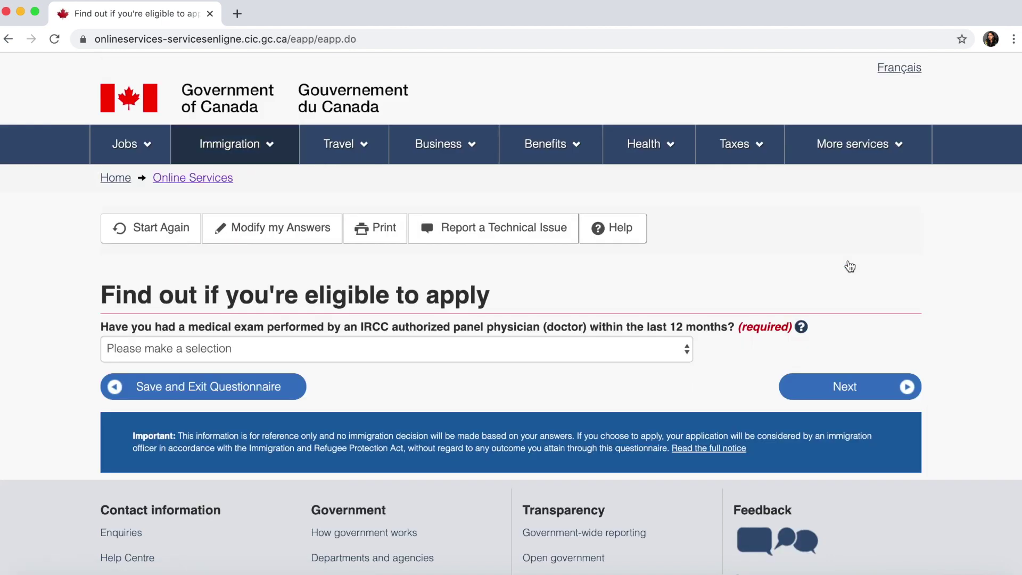
# Answer No to having had a medical exam by an IRCC authorized panel physician within the last 12 months, and continue
pyautogui.scroll(-3, 851, 266)
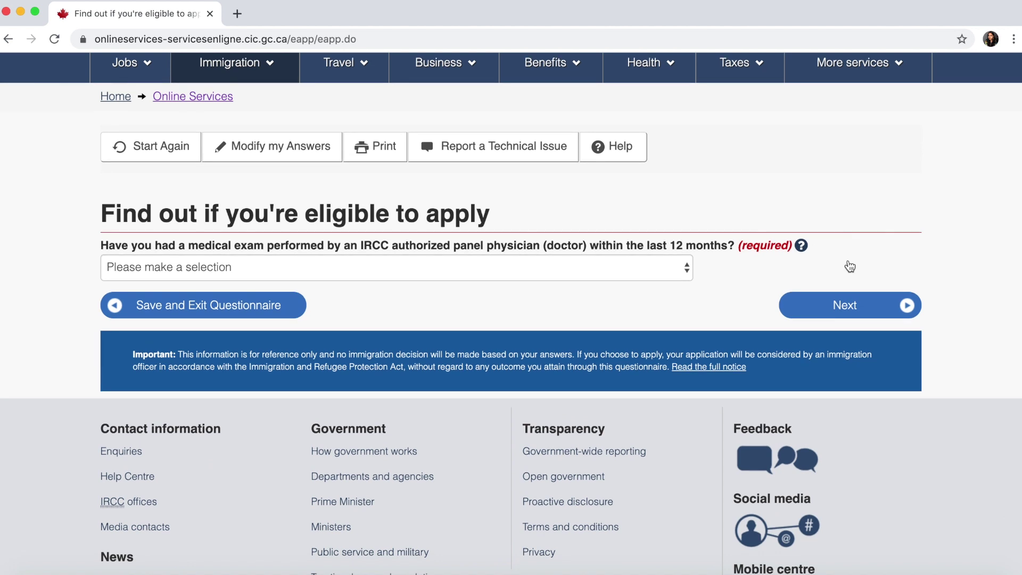
pyautogui.scroll(-3, 821, 207)
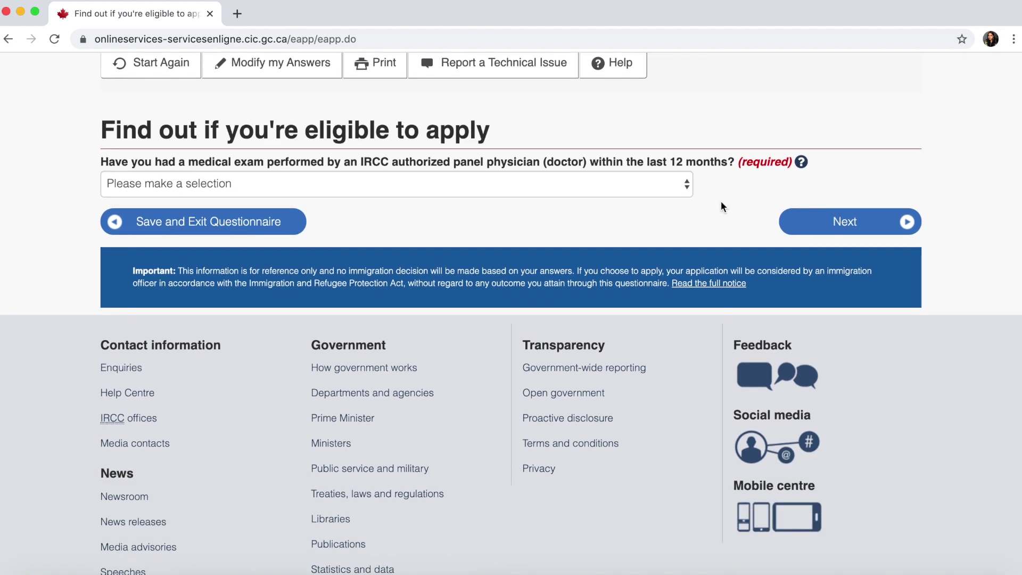
pyautogui.click(654, 185)
pyautogui.click(629, 215)
pyautogui.click(824, 235)
# Answer No to having lived in a designated country or territory for more than six months in the last year, and continue
pyautogui.scroll(-3, 824, 237)
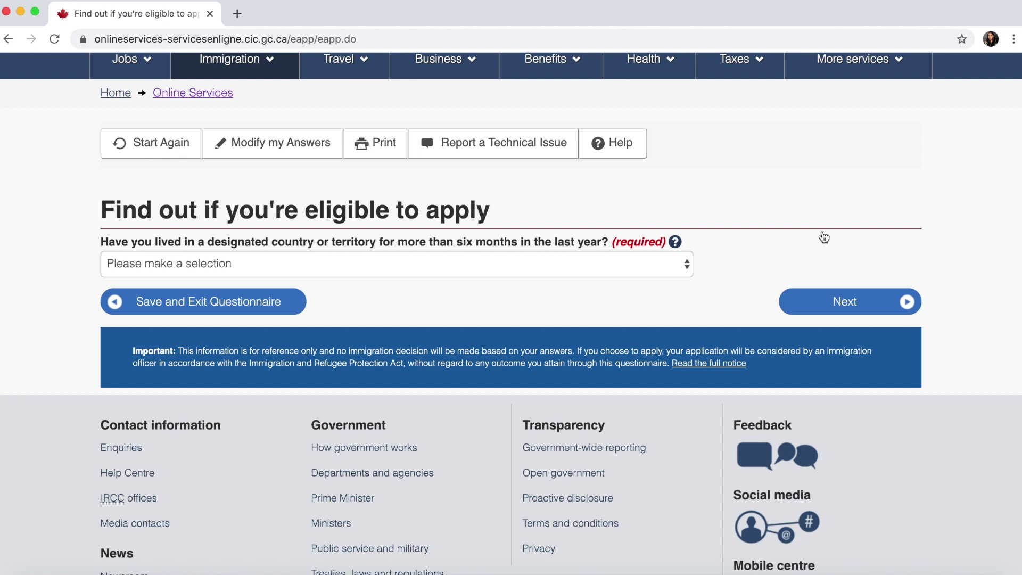
pyautogui.click(659, 267)
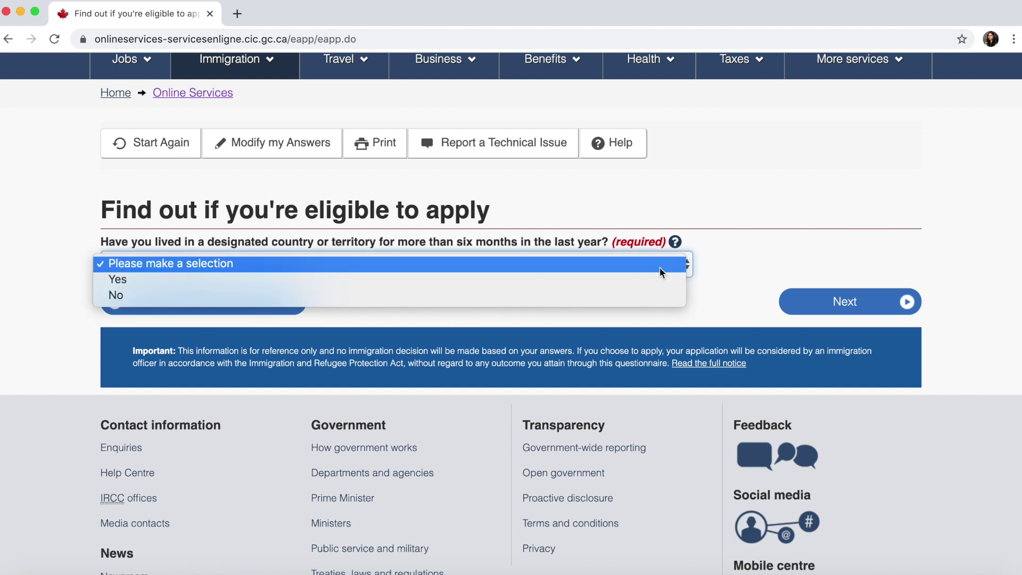
pyautogui.click(633, 299)
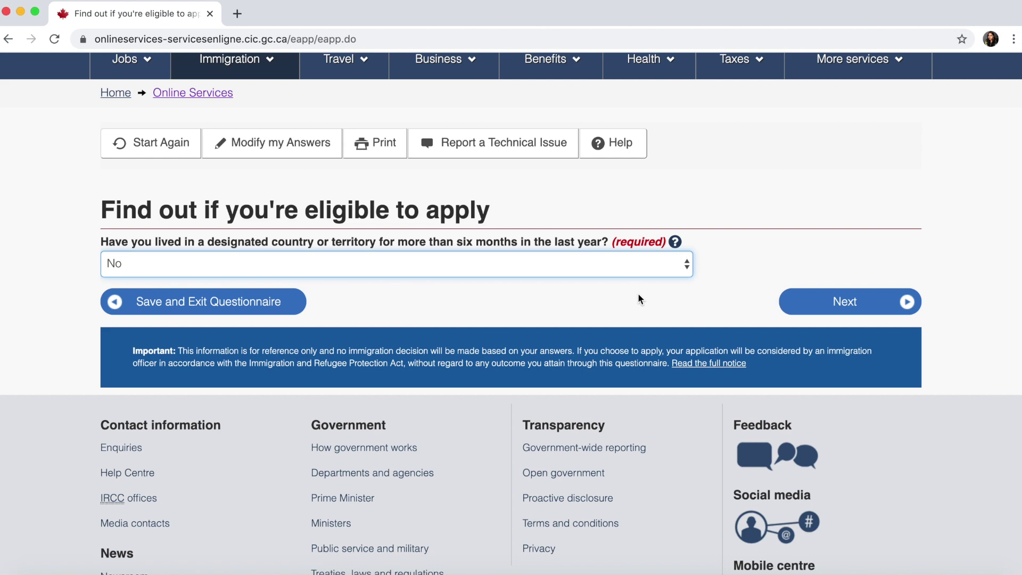
pyautogui.click(846, 303)
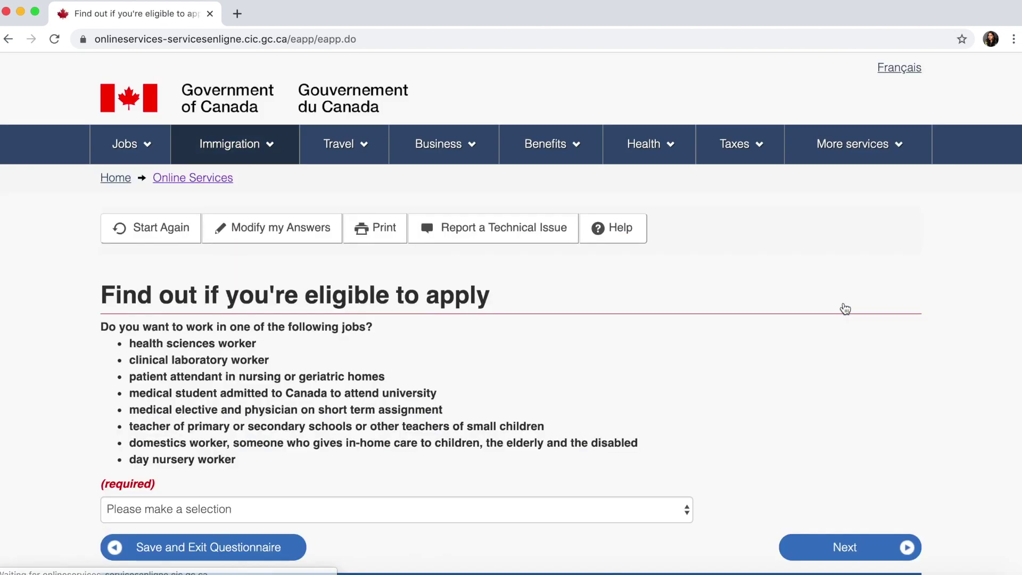
# Answer No to wanting to work in one of the listed health, teaching or care jobs, and continue
pyautogui.scroll(-4, 846, 307)
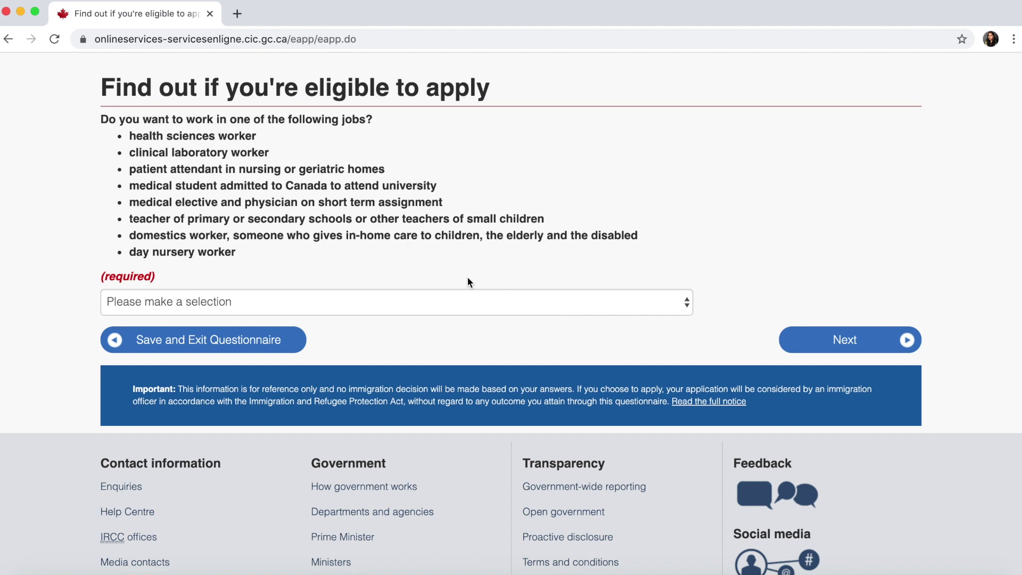
pyautogui.click(459, 303)
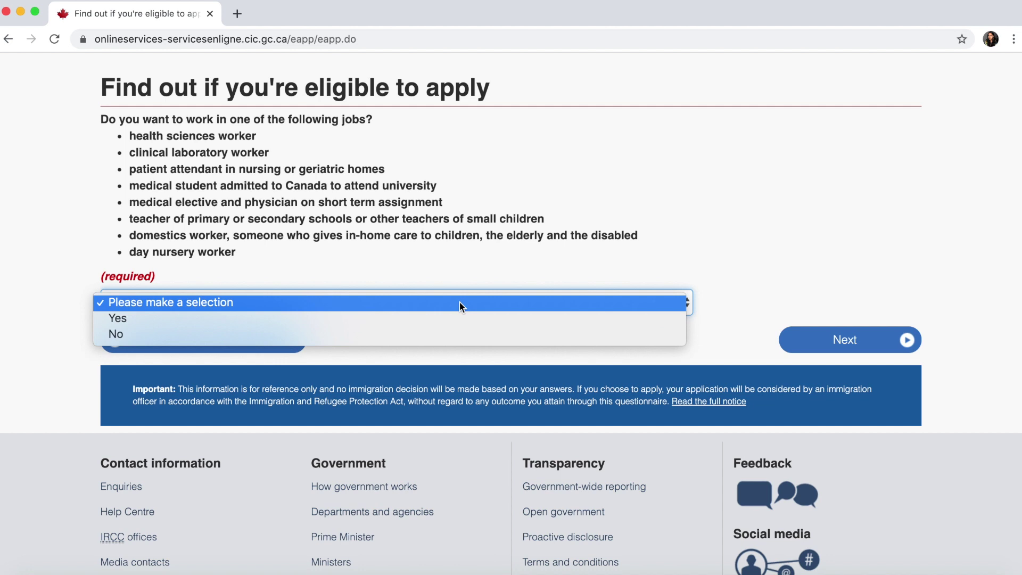
pyautogui.click(446, 334)
pyautogui.click(844, 340)
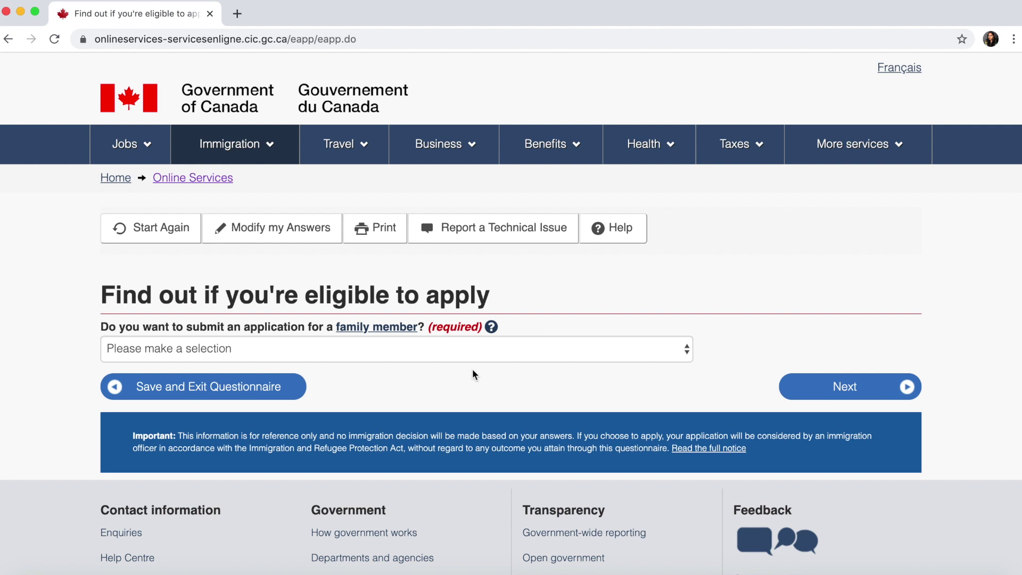
# Answer No to submitting an application for a family member and No to giving someone access to the application
pyautogui.scroll(-3, 471, 368)
pyautogui.click(481, 265)
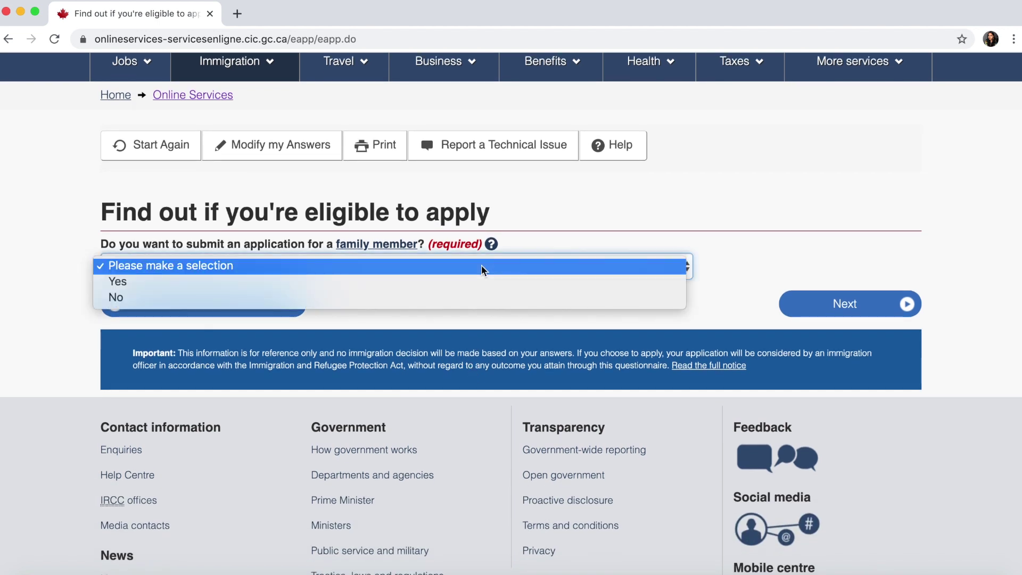
pyautogui.click(454, 299)
pyautogui.click(825, 307)
pyautogui.scroll(-3, 512, 319)
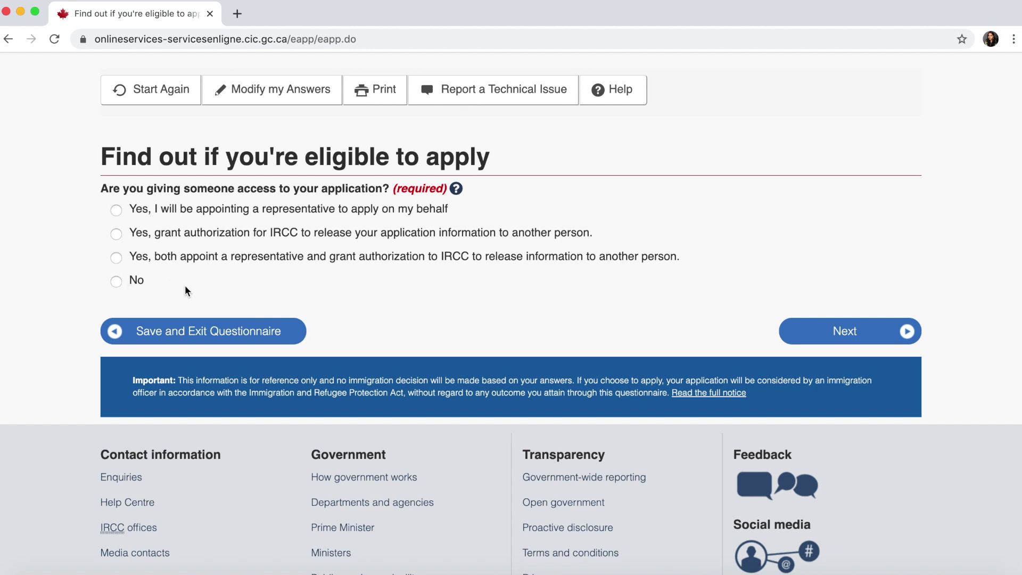
pyautogui.click(117, 282)
pyautogui.click(813, 325)
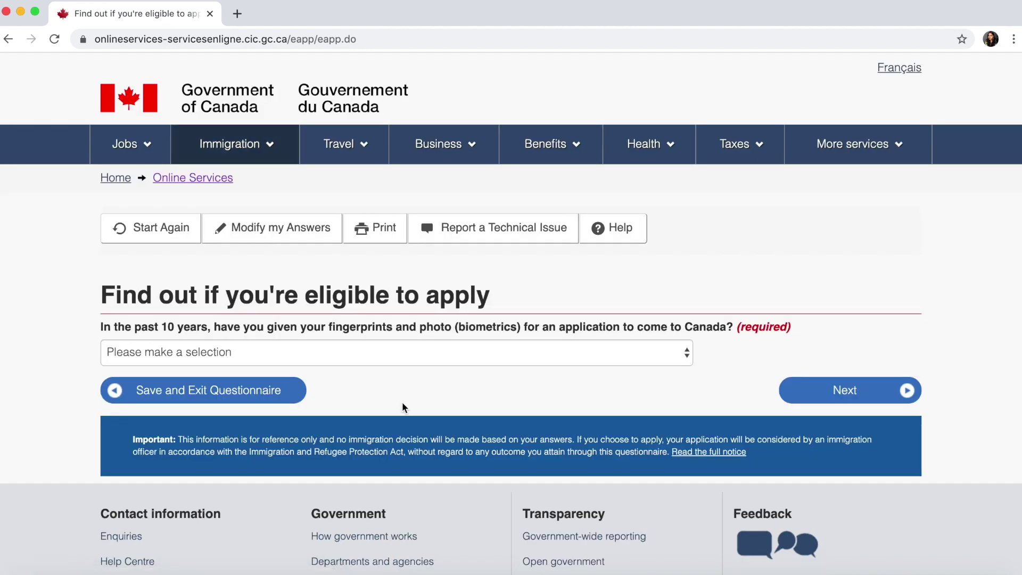
# Answer No to having given fingerprints and photo (biometrics) for an application to come to Canada in the past 10 years
pyautogui.scroll(-2, 402, 404)
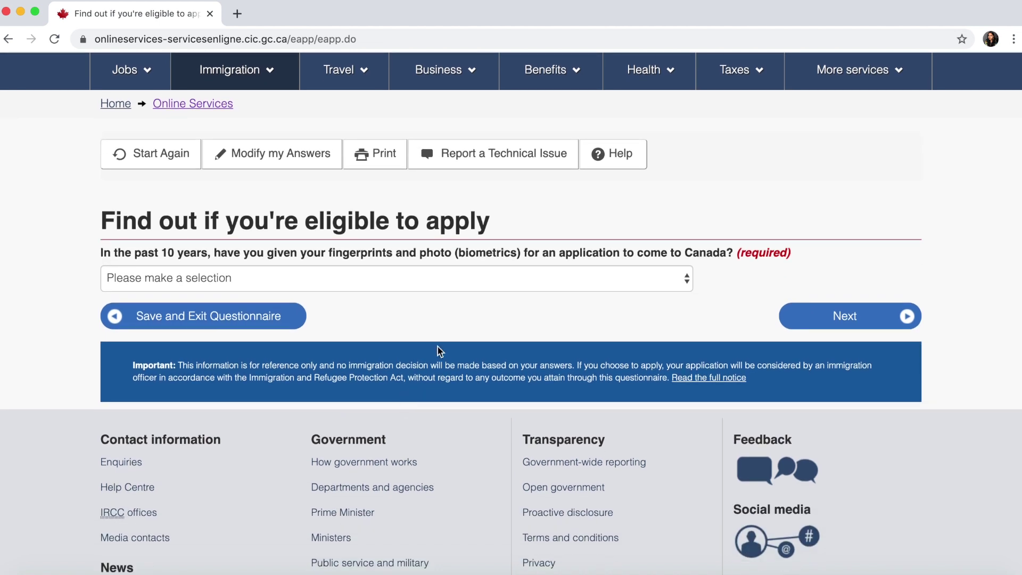
pyautogui.click(554, 285)
pyautogui.click(515, 309)
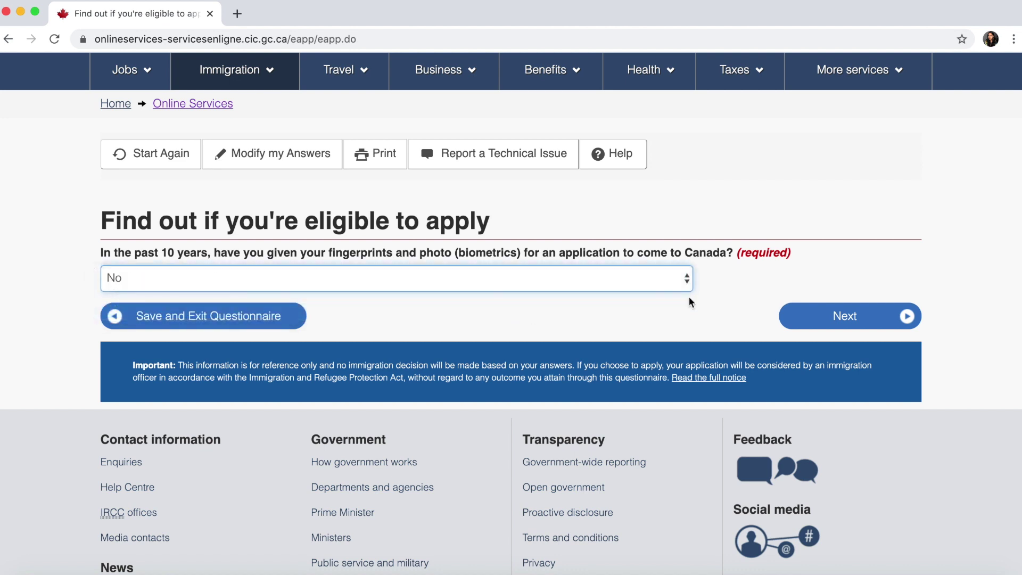
# Continue past the biometrics question, answer "Yes, I will be paying my application fees." to the fees question, and continue
pyautogui.click(808, 317)
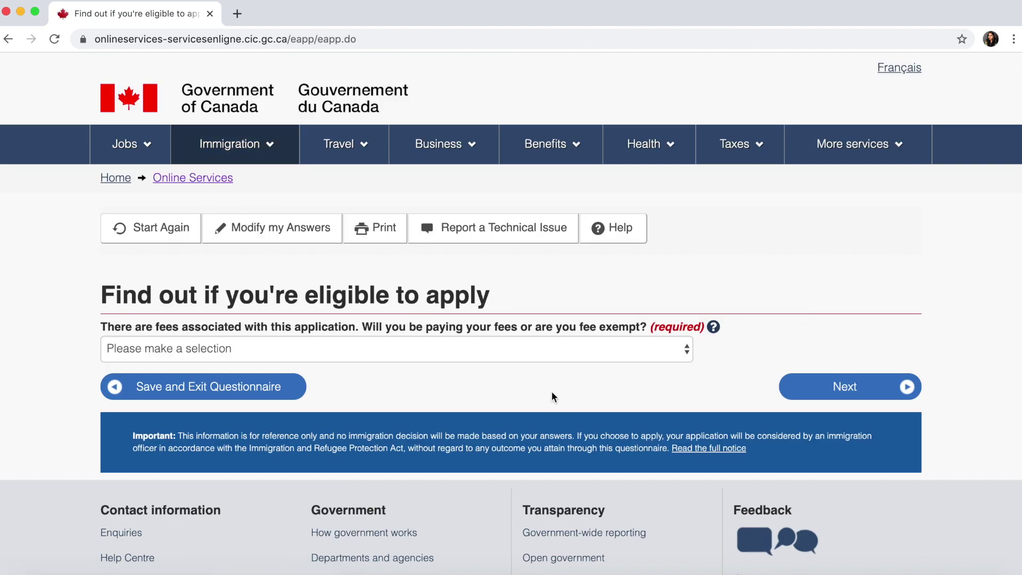
pyautogui.scroll(-2, 552, 394)
pyautogui.scroll(-2, 551, 395)
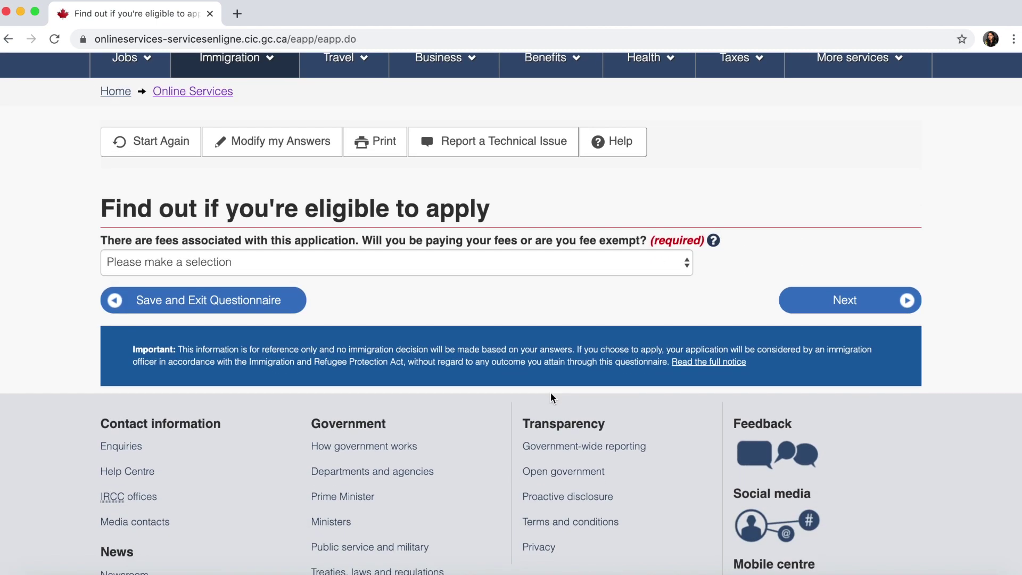
pyautogui.click(539, 264)
pyautogui.click(523, 285)
pyautogui.click(839, 310)
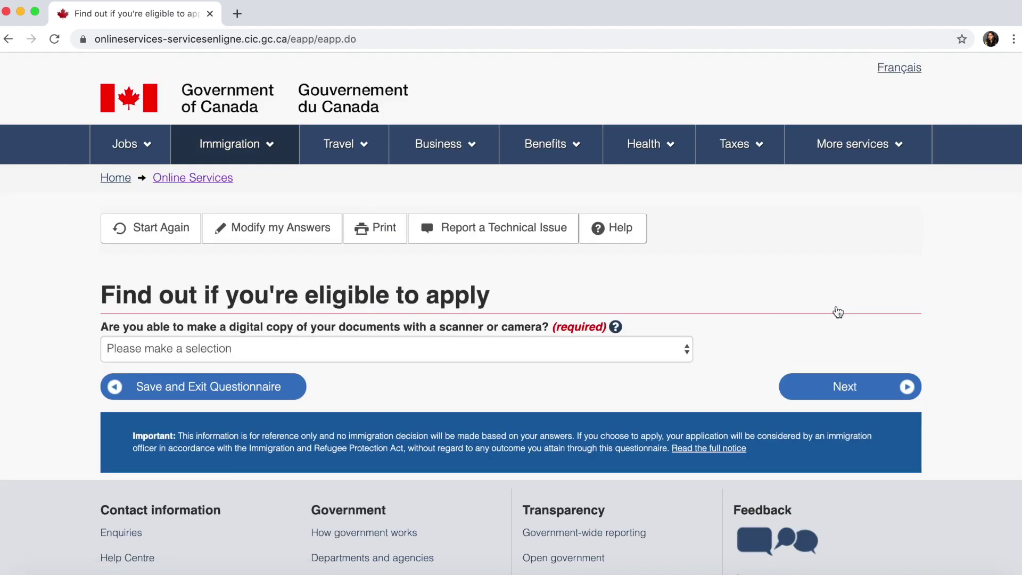
# Answer Yes to being able to make a digital copy of the documents with a scanner or camera, and continue
pyautogui.scroll(-4, 580, 356)
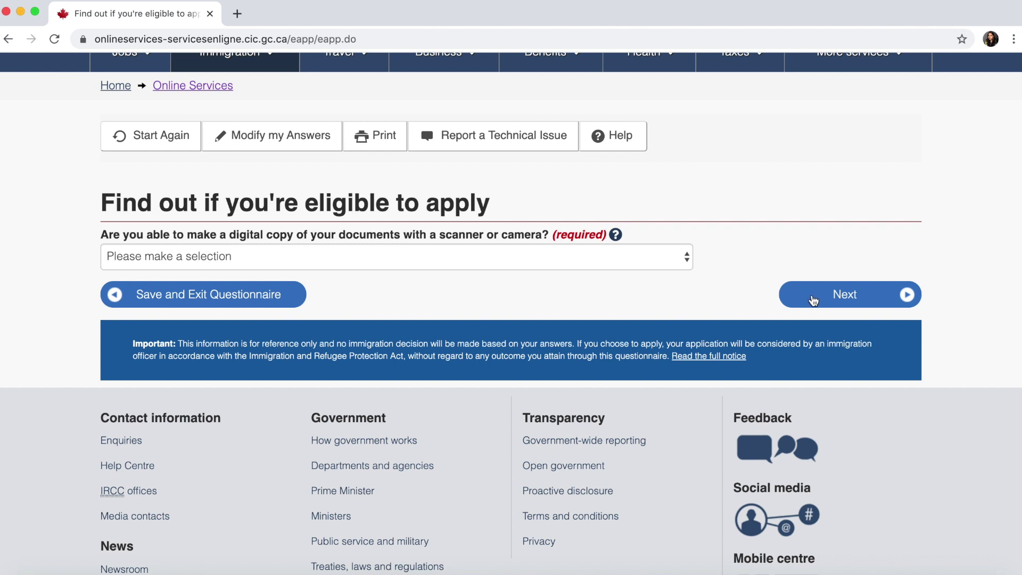
pyautogui.click(631, 256)
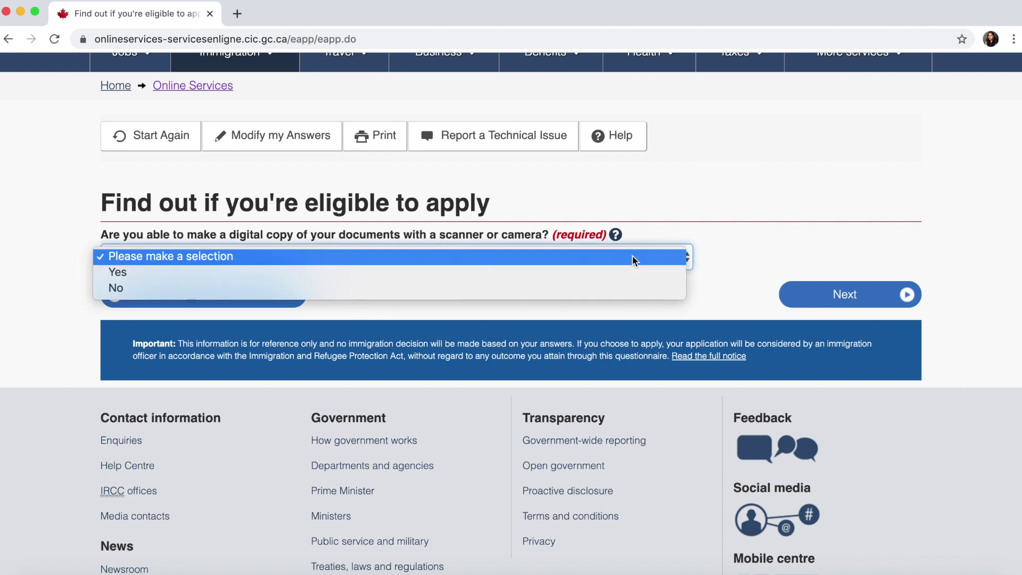
pyautogui.click(615, 277)
pyautogui.click(837, 296)
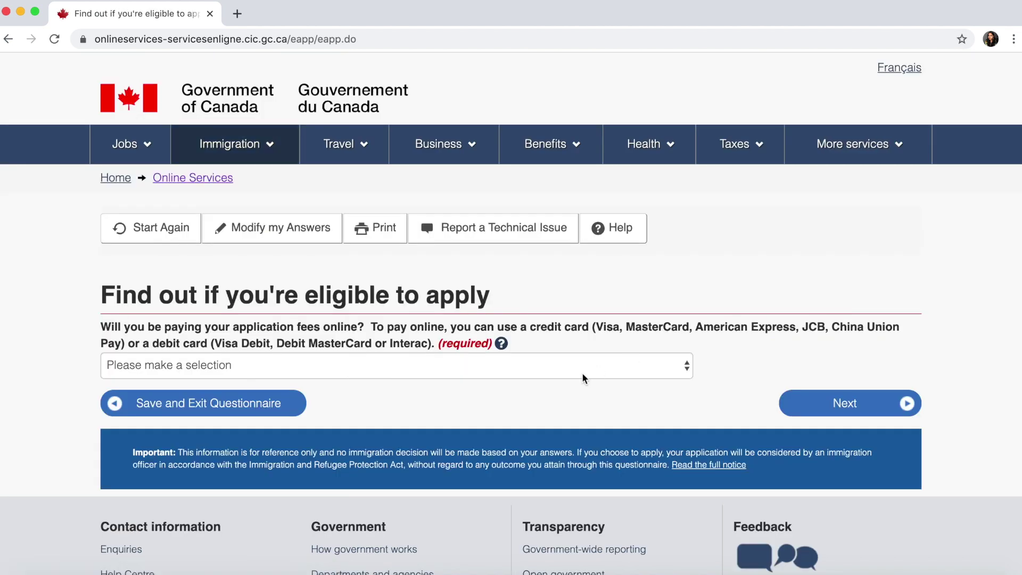
# Answer Yes to paying the application fees online, and continue
pyautogui.scroll(-2, 583, 373)
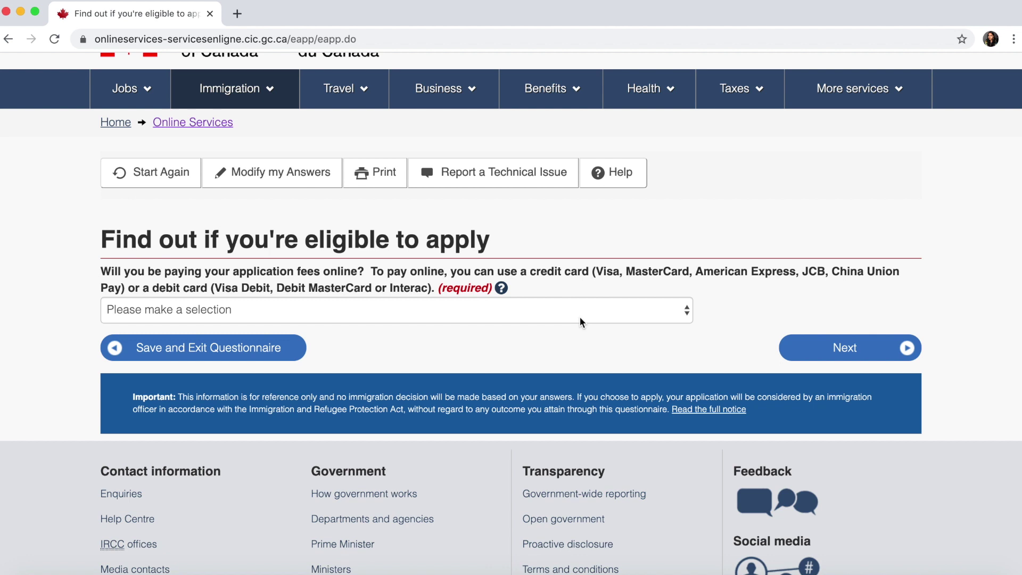
pyautogui.click(582, 317)
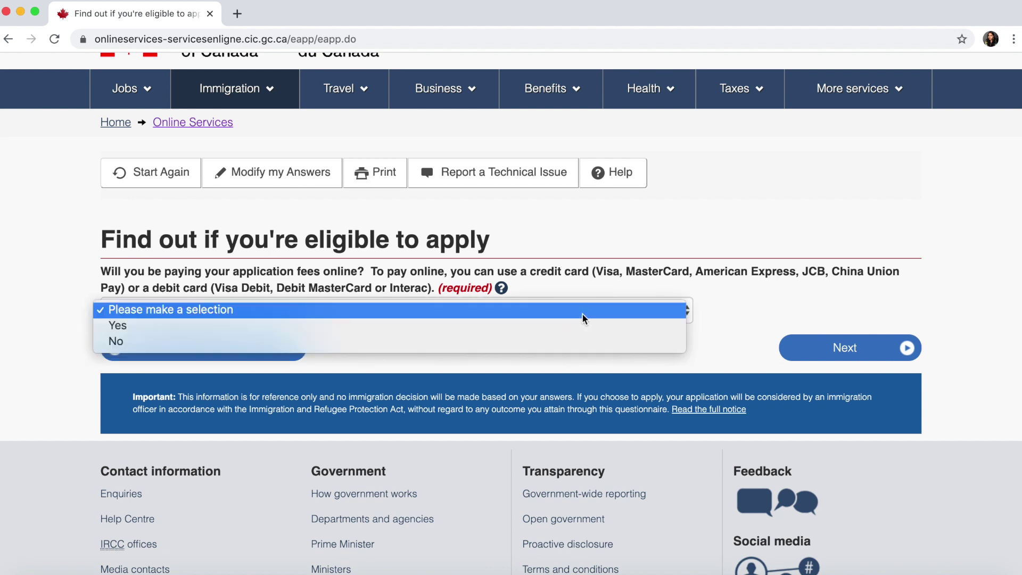
pyautogui.click(557, 330)
pyautogui.click(833, 349)
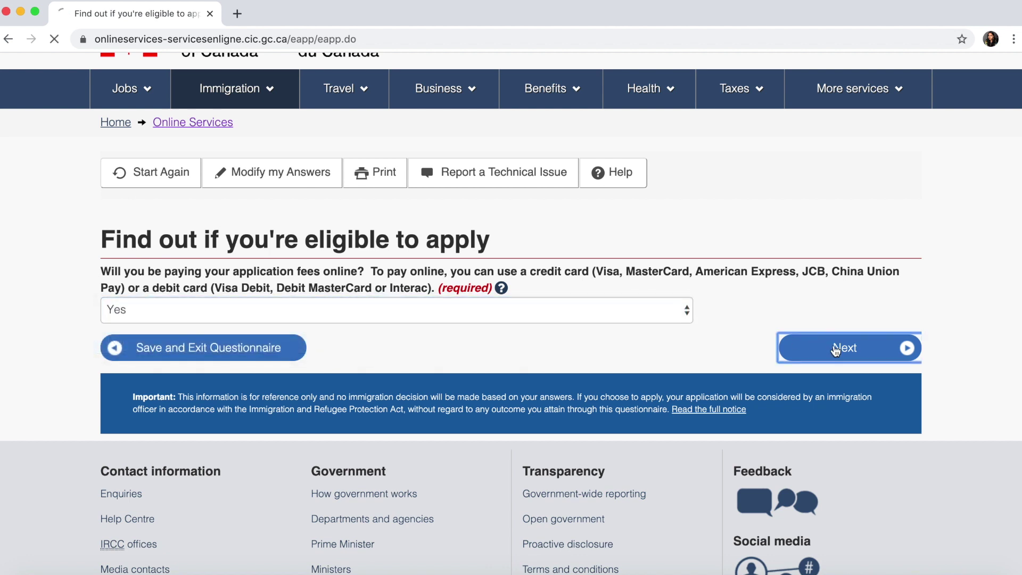
# Review all the questionnaire answers through the fee questions and continue to the instructions for submitting the application
pyautogui.scroll(-5, 836, 351)
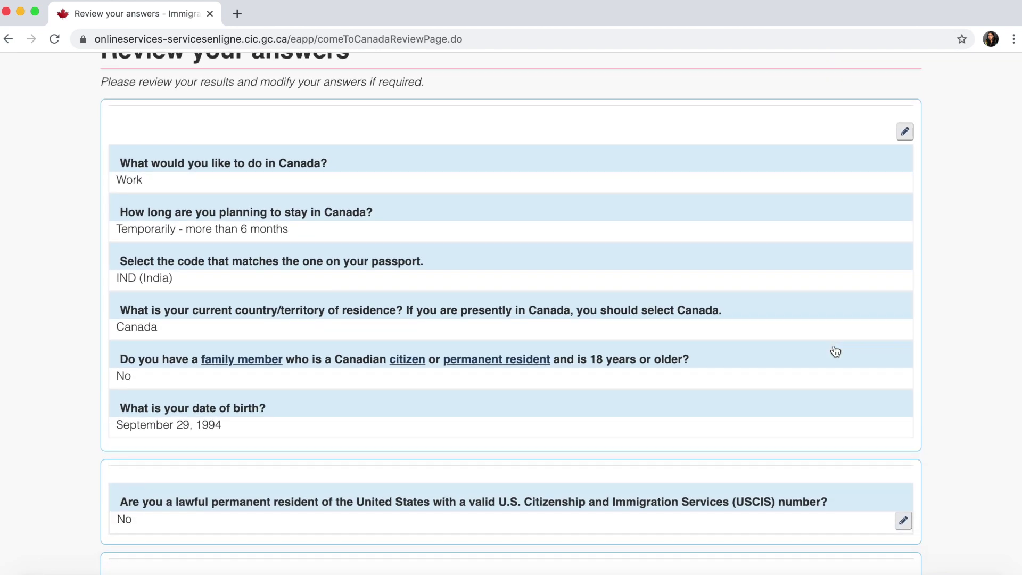
pyautogui.scroll(2, 836, 352)
pyautogui.scroll(-2, 835, 352)
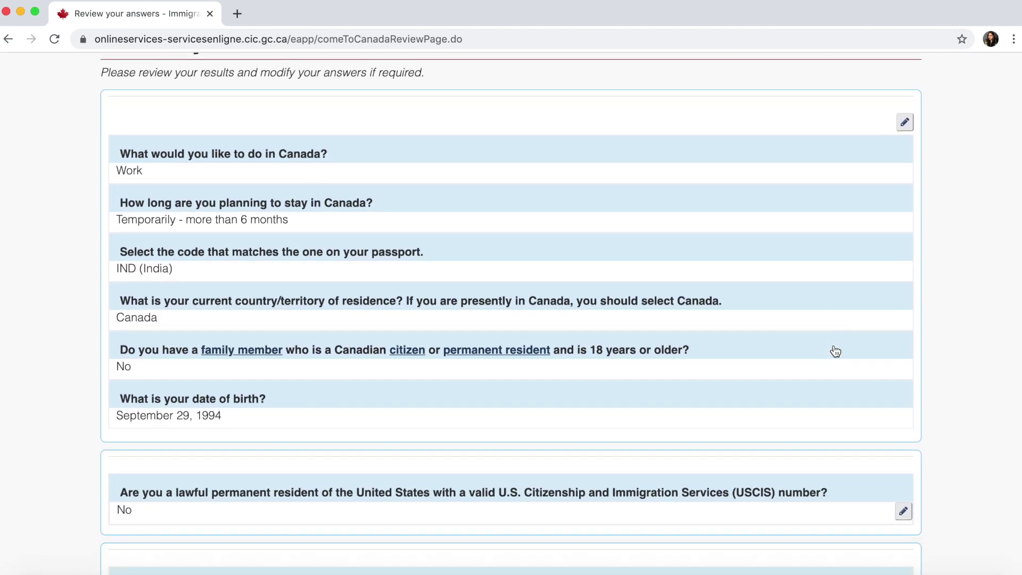
pyautogui.scroll(-7, 580, 442)
pyautogui.scroll(-15, 580, 445)
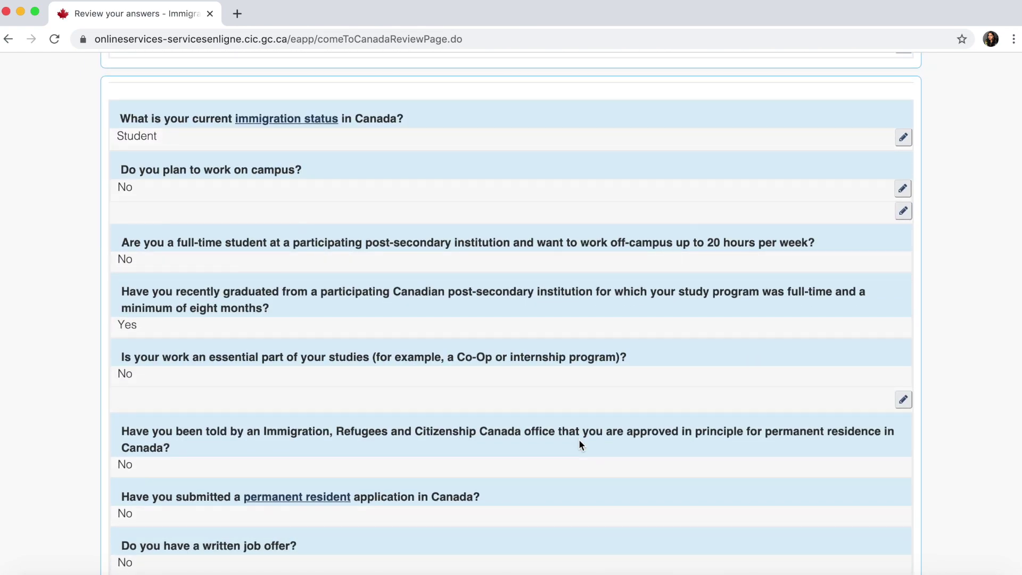
pyautogui.scroll(-12, 579, 445)
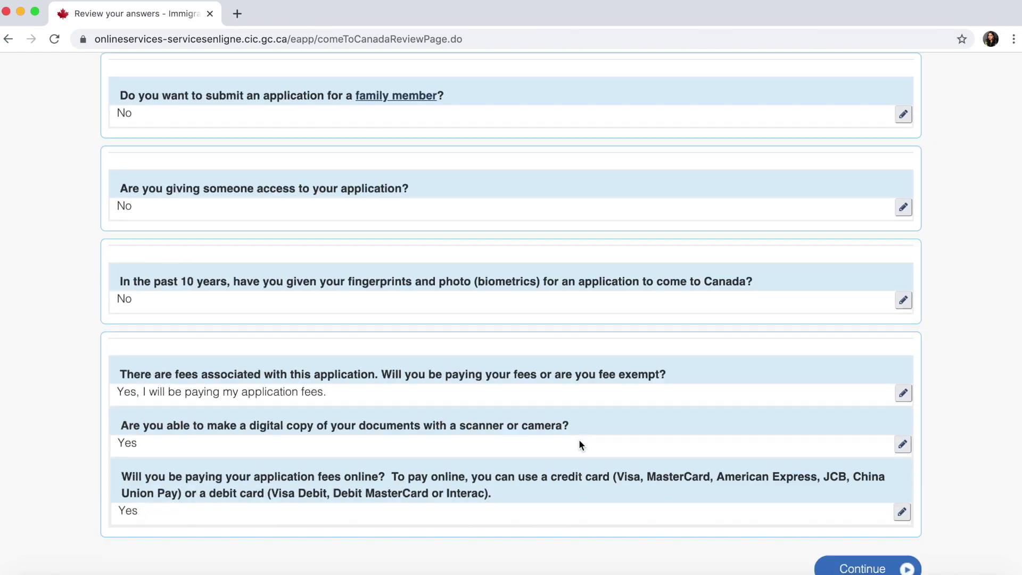
pyautogui.scroll(4, 580, 444)
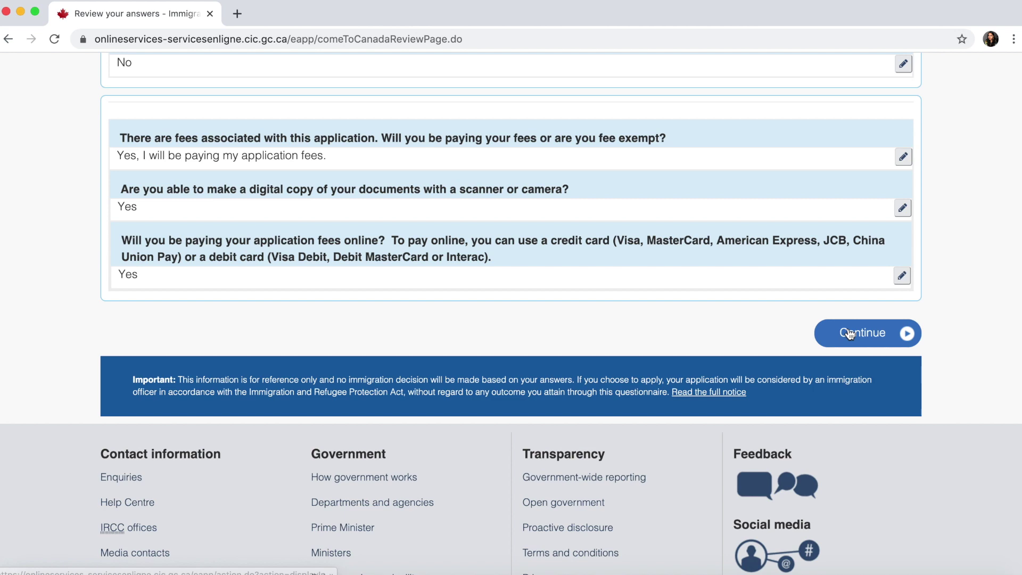
# Read the four steps for submitting the application, from account use to fee payment, and continue to the document checklist
pyautogui.scroll(-5, 850, 334)
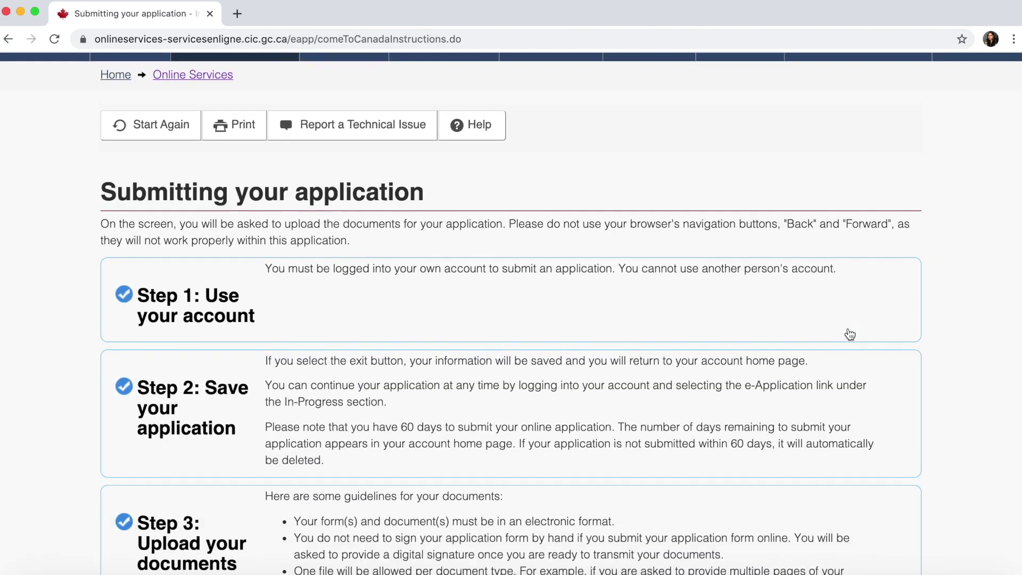
pyautogui.scroll(-10, 850, 334)
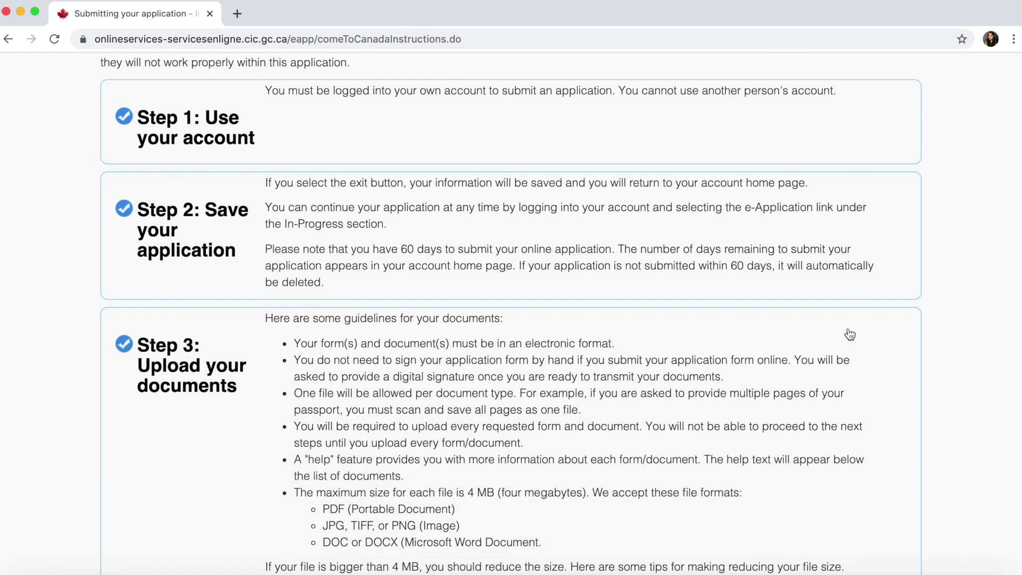
pyautogui.scroll(-8, 850, 334)
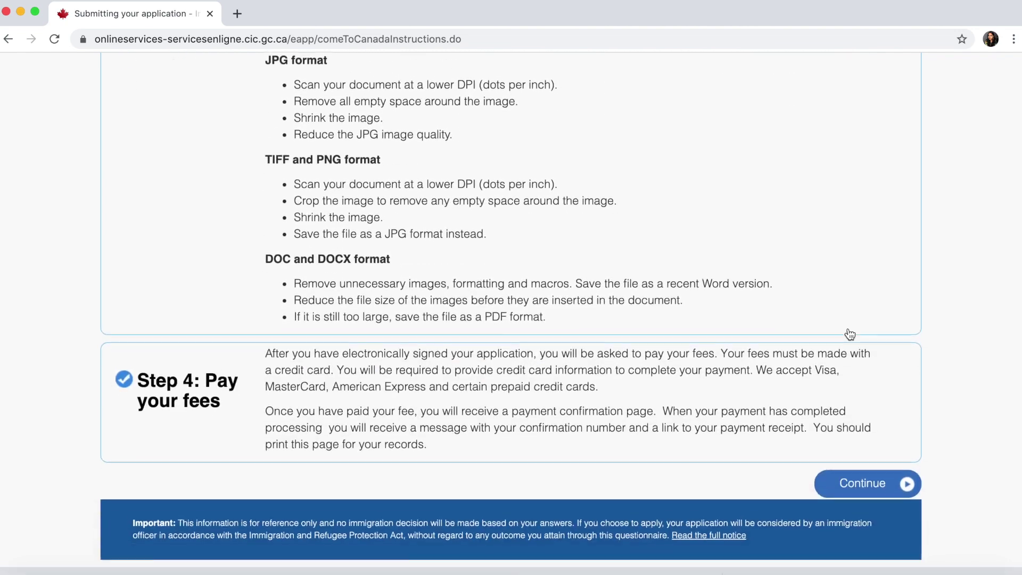
pyautogui.scroll(20, 831, 203)
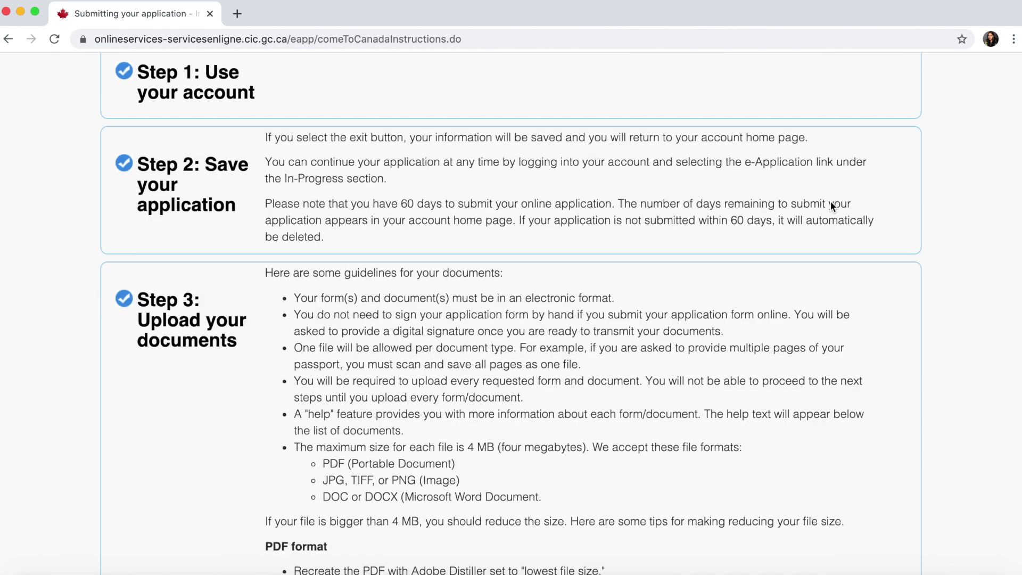
pyautogui.scroll(-1, 831, 204)
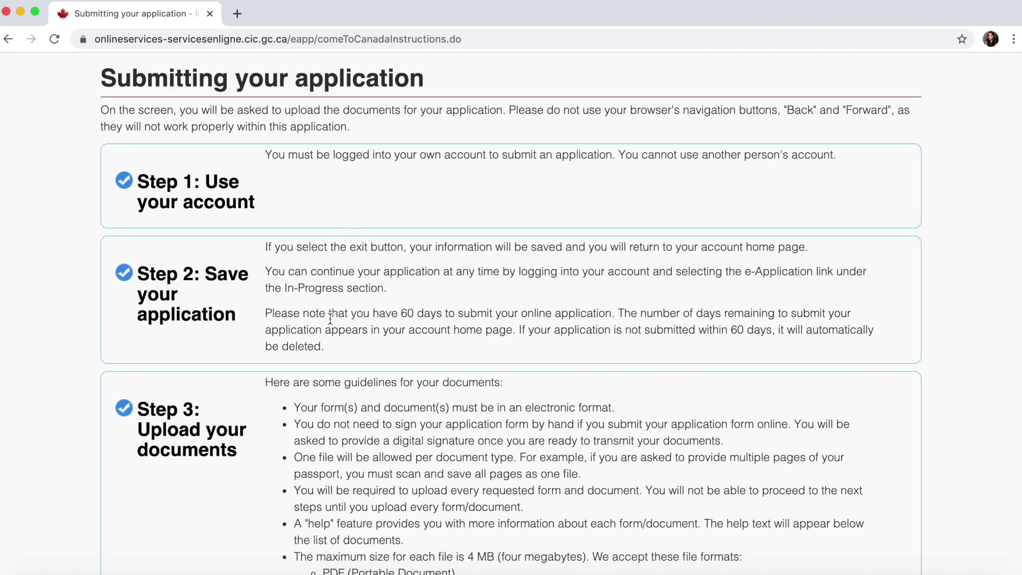
pyautogui.scroll(-3, 330, 318)
pyautogui.scroll(-15, 282, 419)
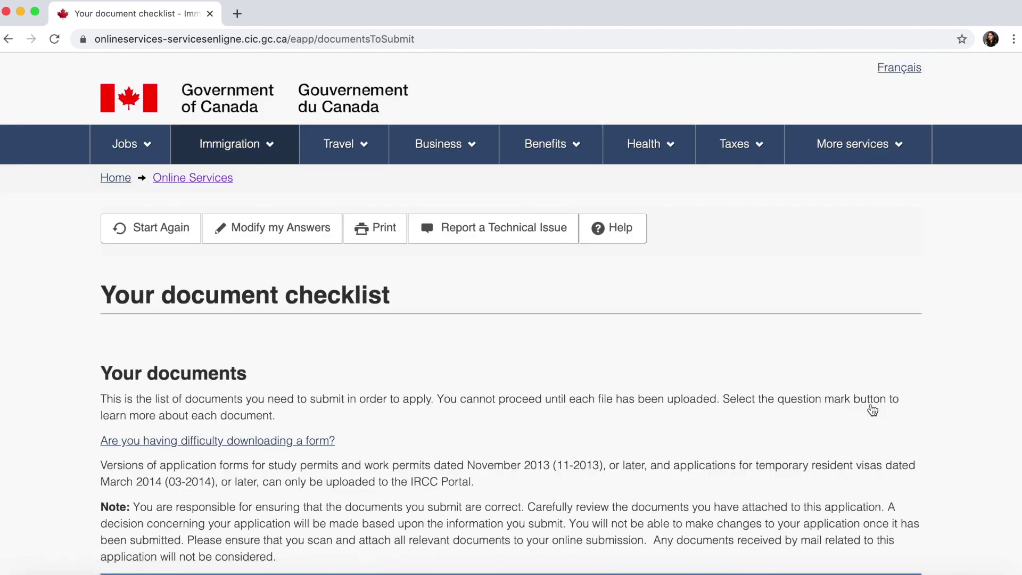
# Examine the document checklist's application form, supporting documents, optional documents and fees
pyautogui.scroll(-3, 872, 410)
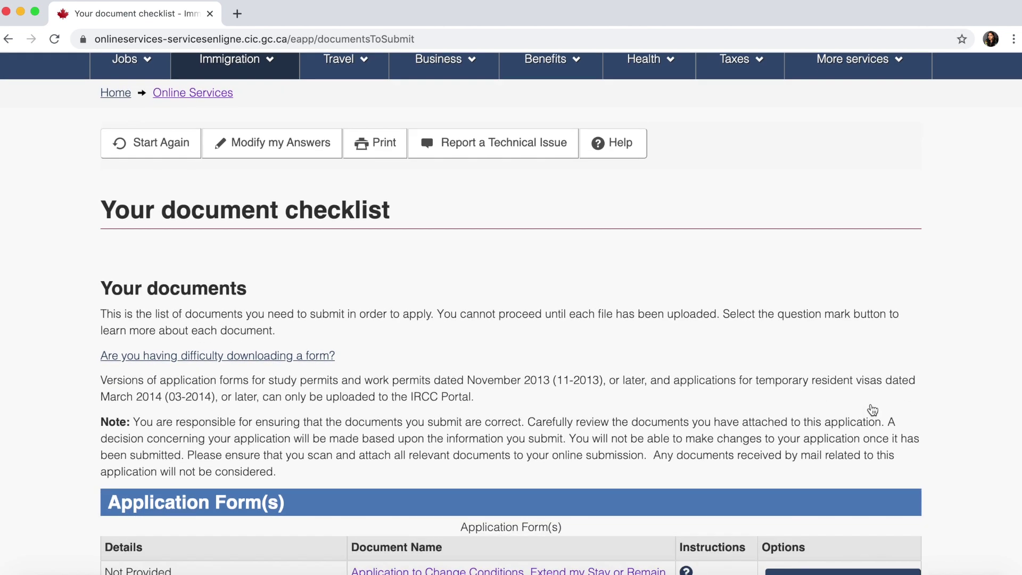
pyautogui.scroll(-4, 872, 410)
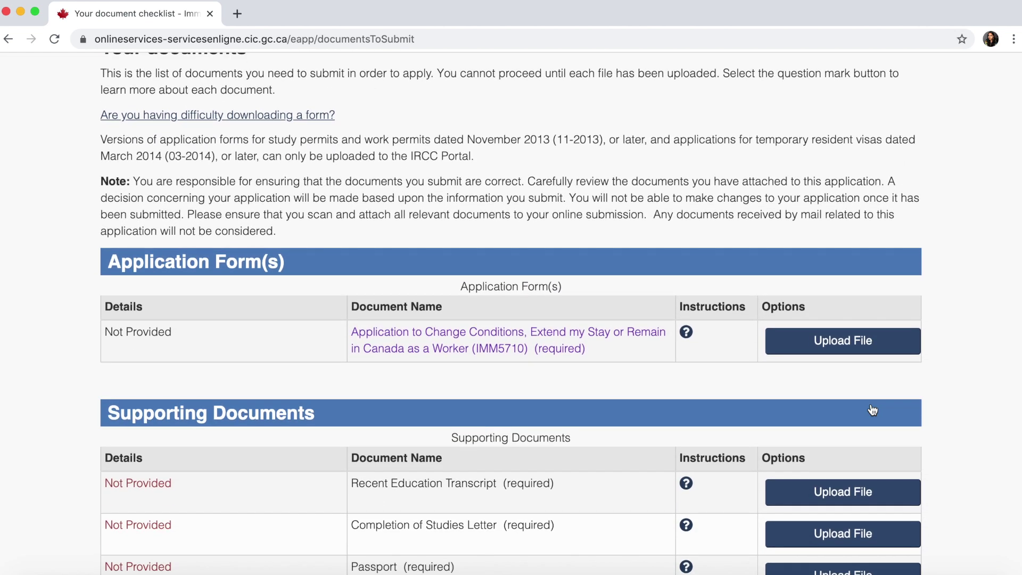
pyautogui.scroll(4, 873, 410)
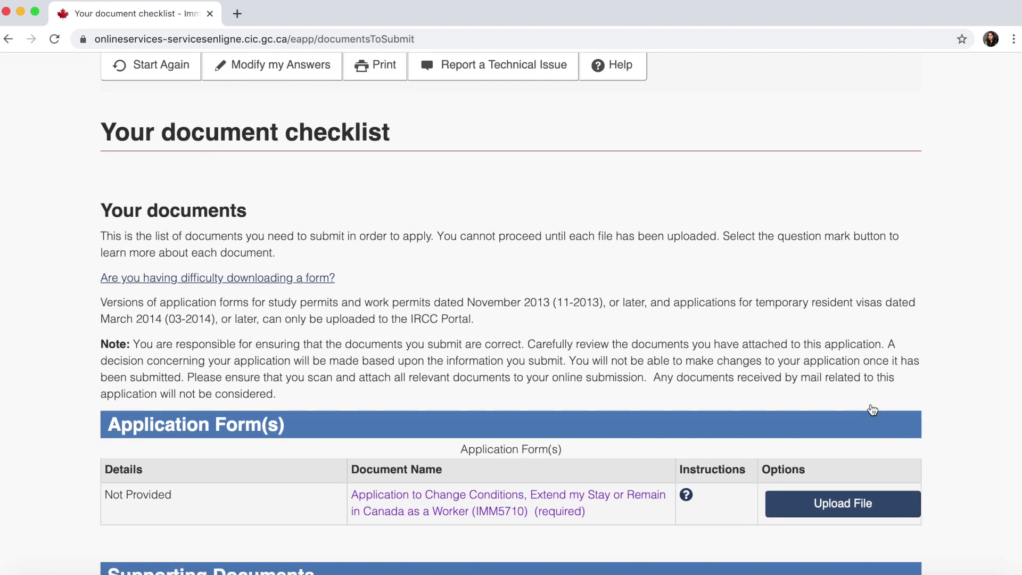
pyautogui.scroll(-4, 977, 438)
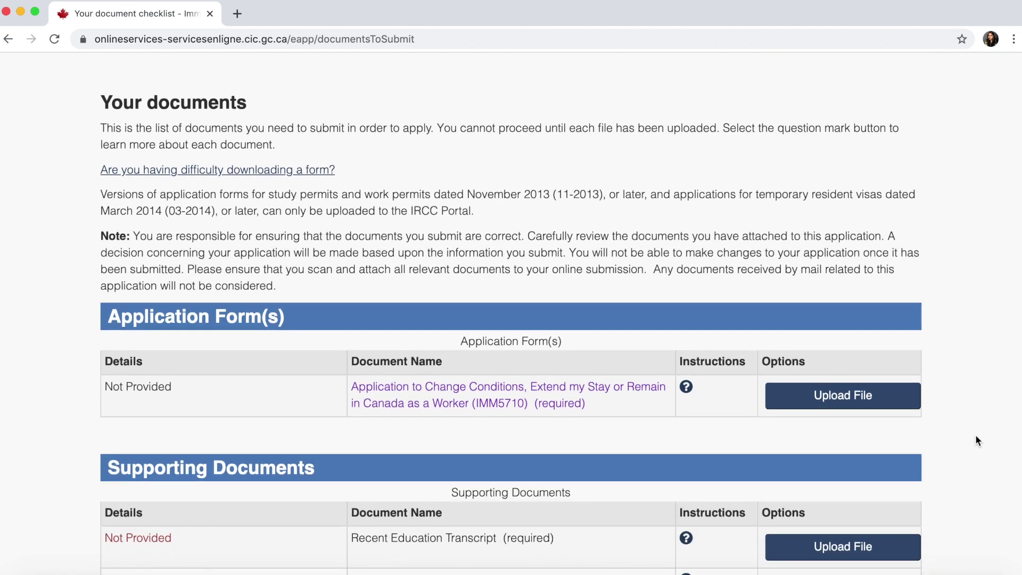
pyautogui.scroll(-3, 976, 435)
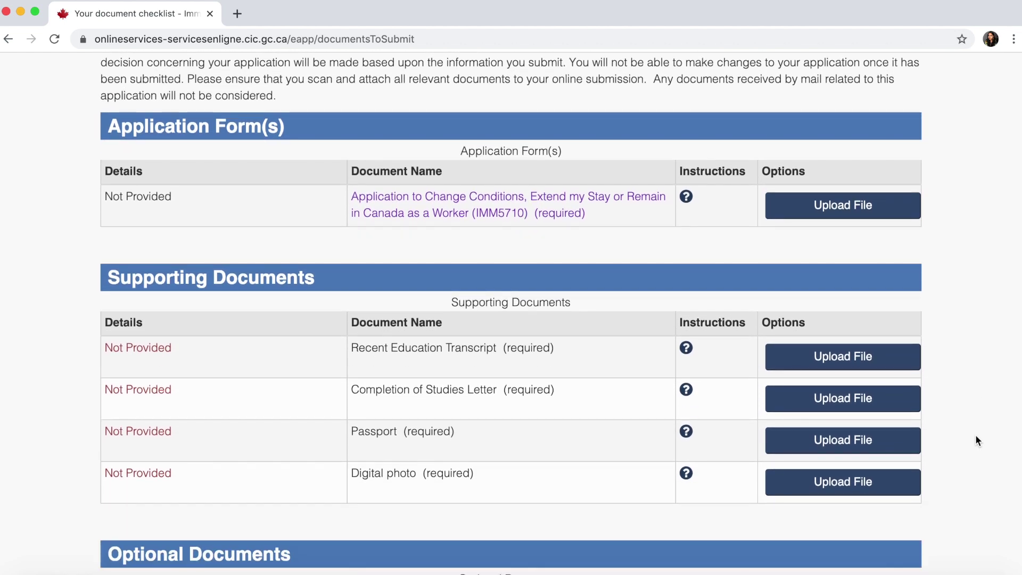
pyautogui.scroll(-3, 977, 439)
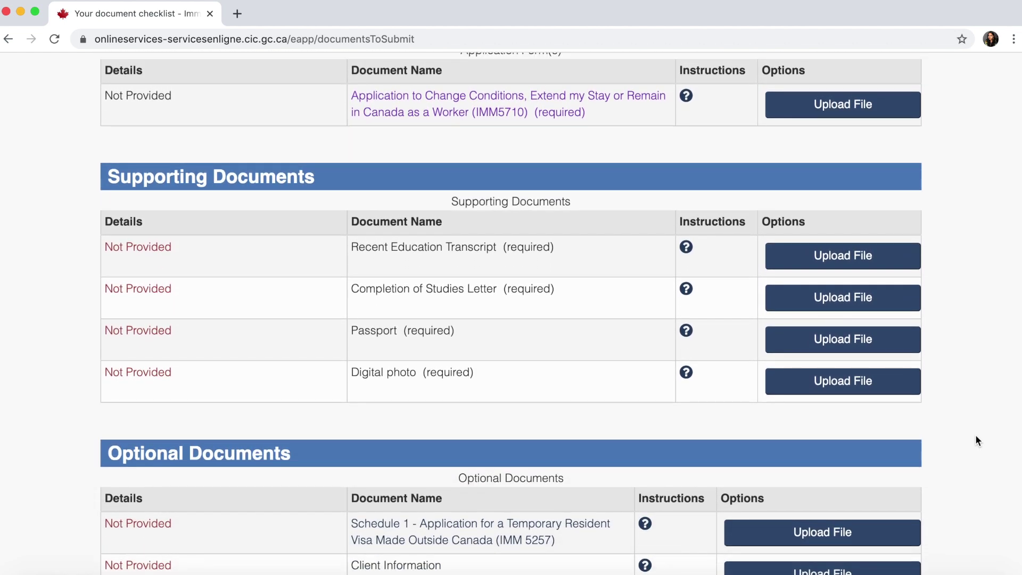
pyautogui.scroll(2, 975, 435)
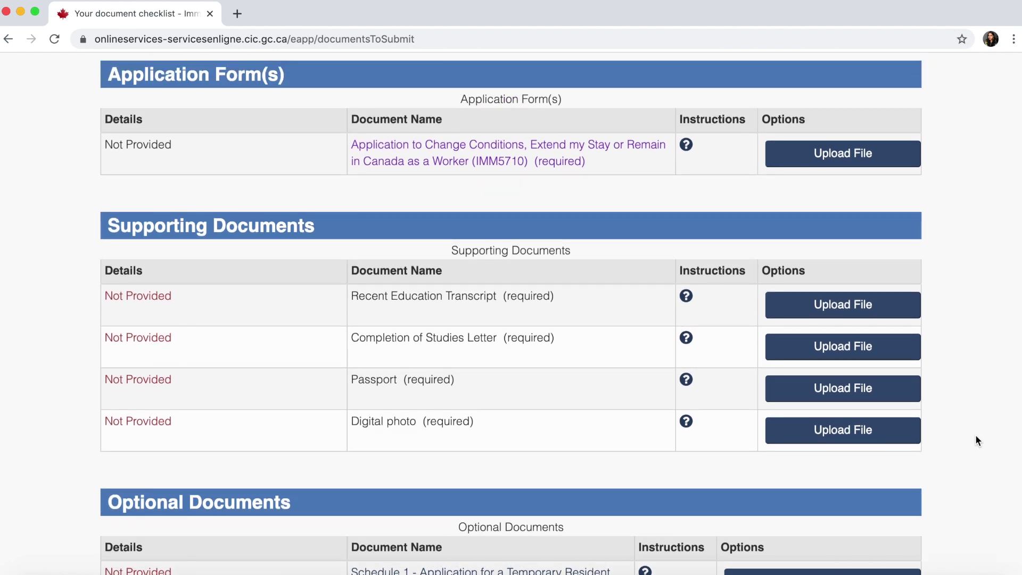
pyautogui.scroll(-3, 976, 440)
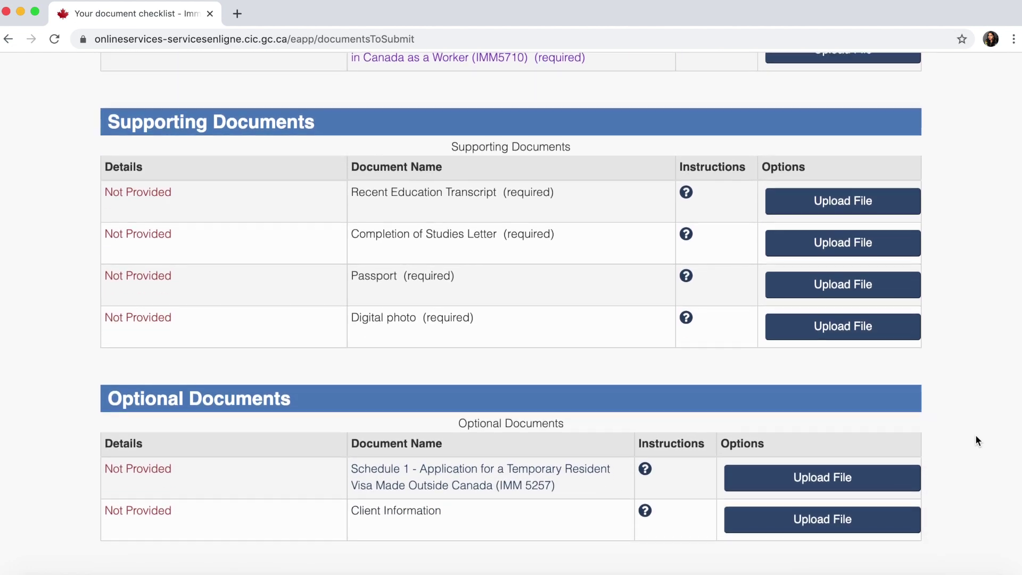
pyautogui.scroll(-3, 976, 440)
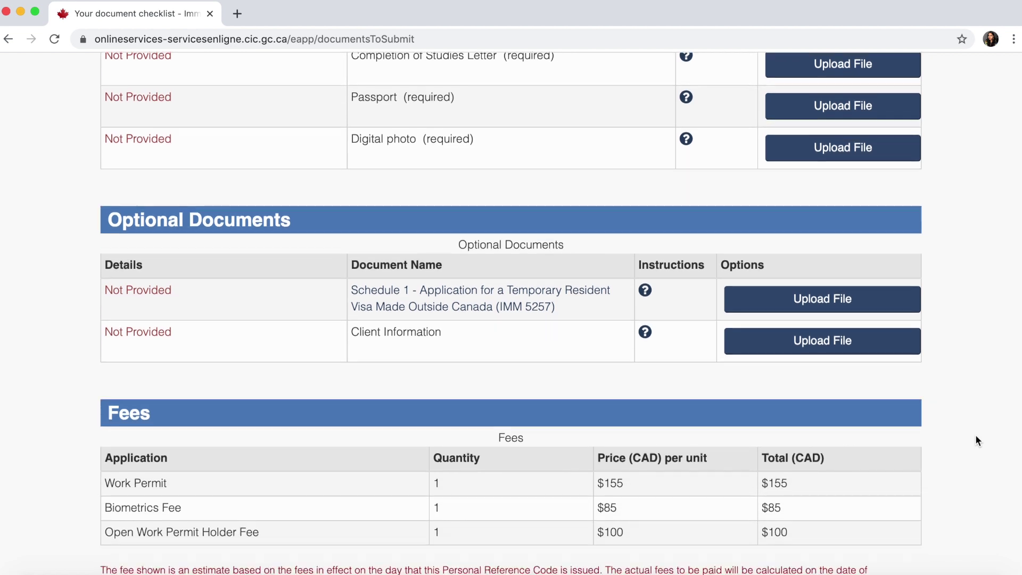
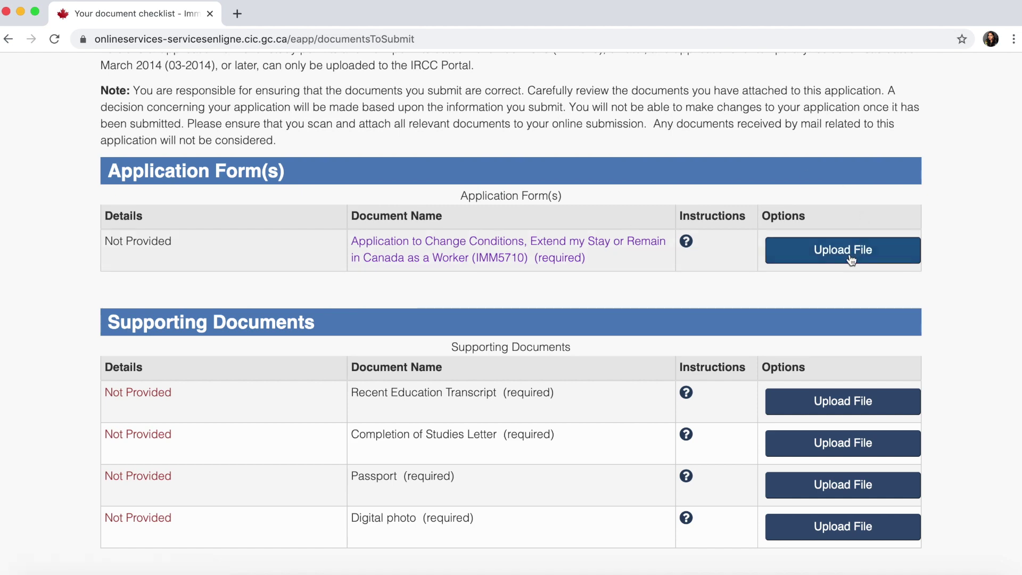
# Read the instructions for the required Digital photo in the supporting documents, close them, and look over the optional documents
pyautogui.scroll(-1, 682, 371)
pyautogui.scroll(-3, 681, 371)
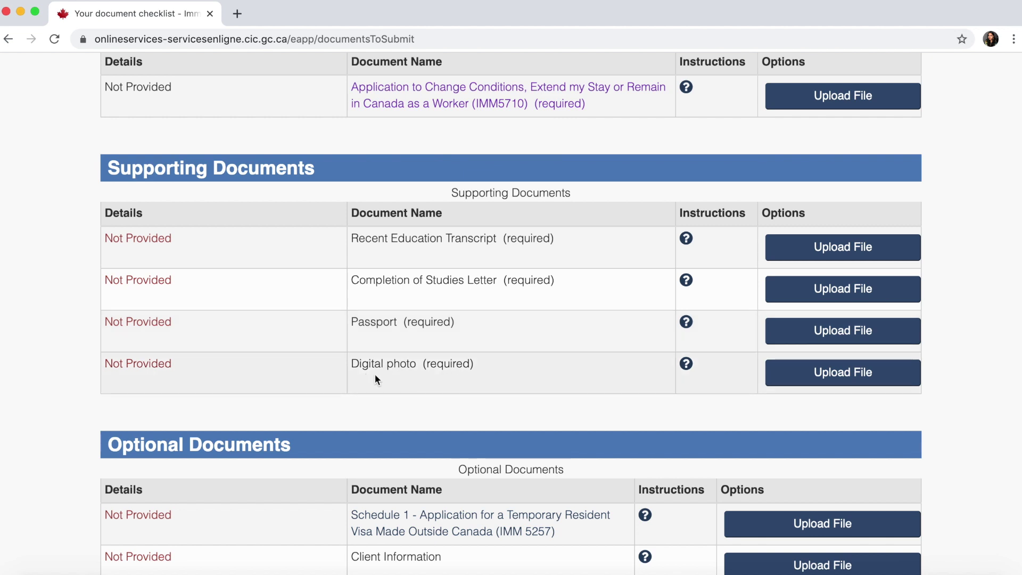
pyautogui.click(687, 366)
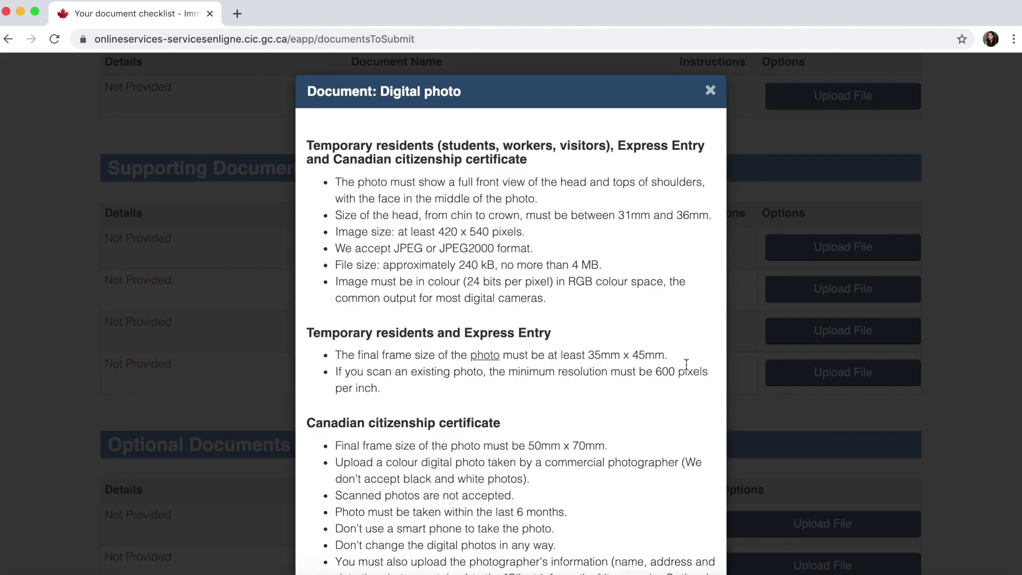
pyautogui.scroll(-2, 686, 365)
pyautogui.scroll(1, 687, 365)
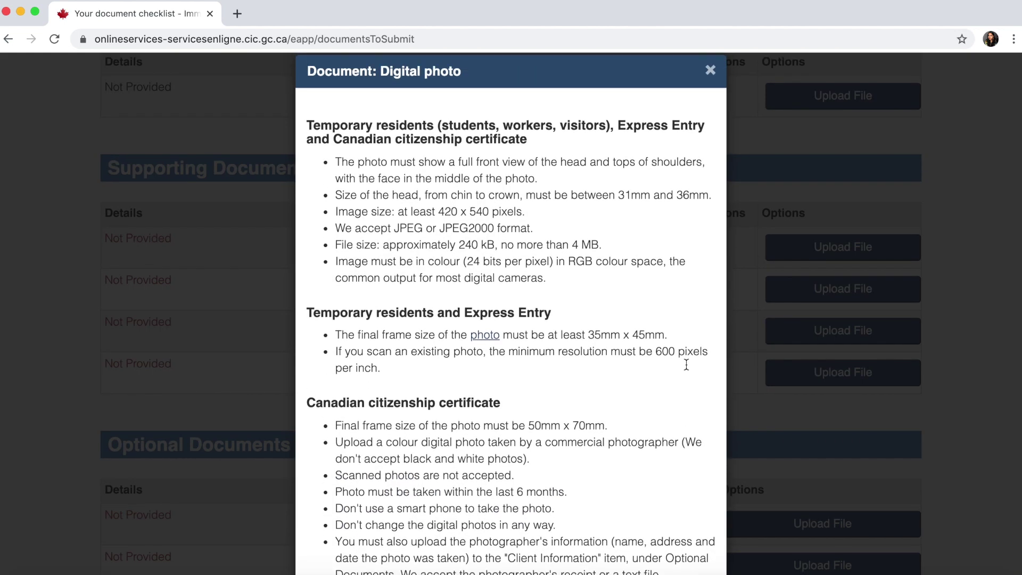
pyautogui.click(711, 71)
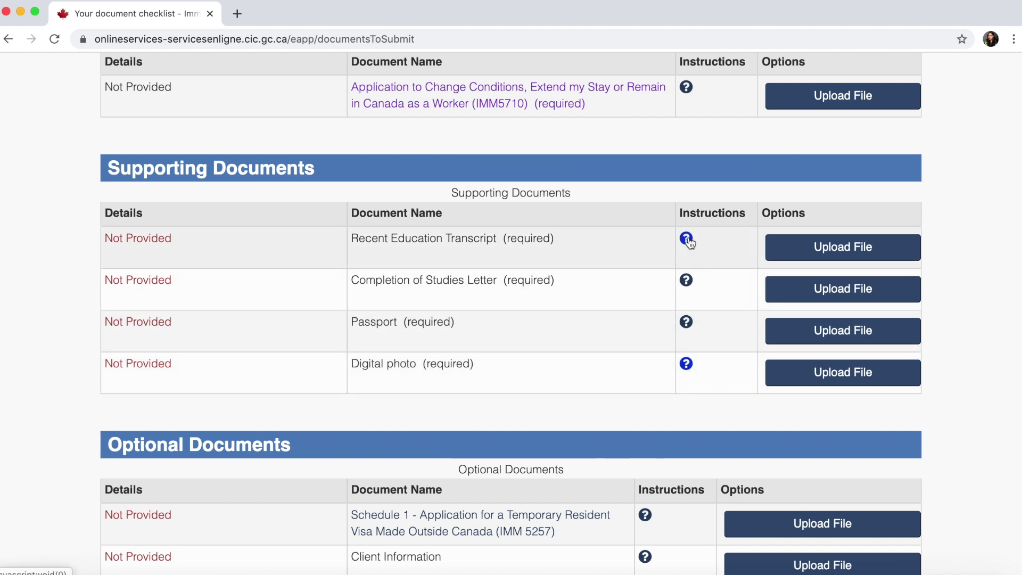
pyautogui.scroll(-1, 689, 241)
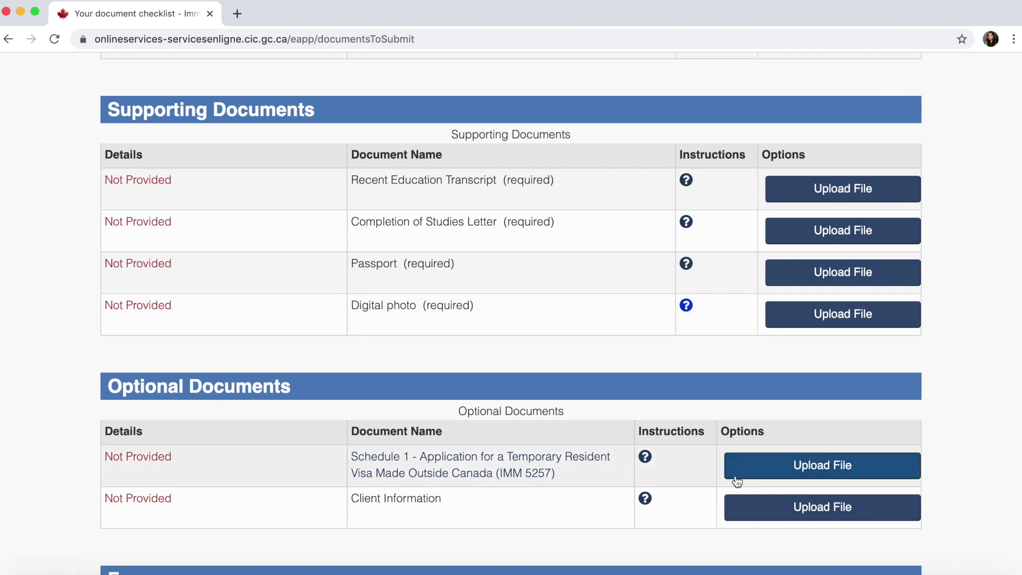
# Examine the optional Schedule 1 (IMM 5257) and Client Information entries and the fees in the document checklist
pyautogui.scroll(-2, 740, 486)
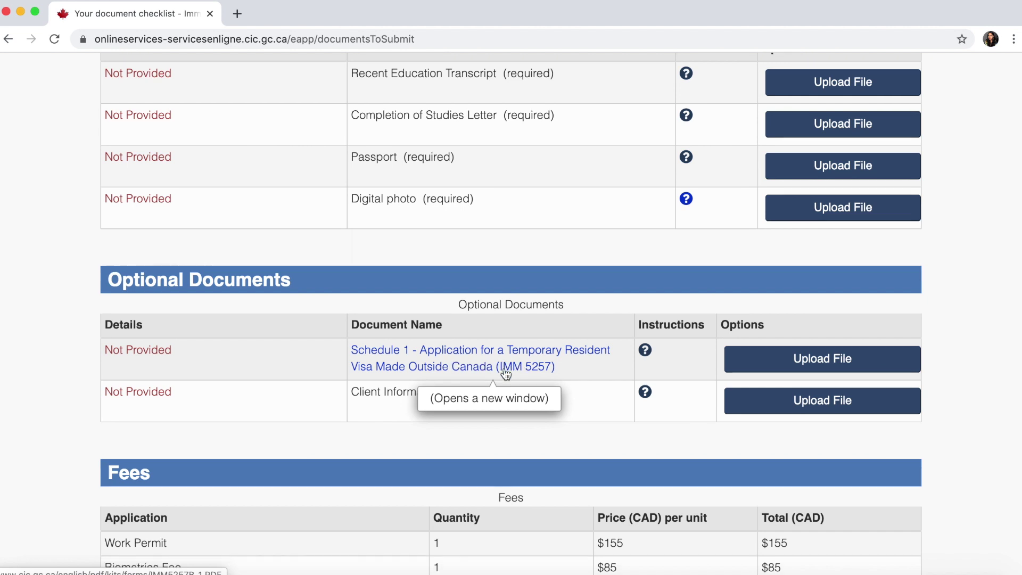
pyautogui.scroll(-1, 505, 372)
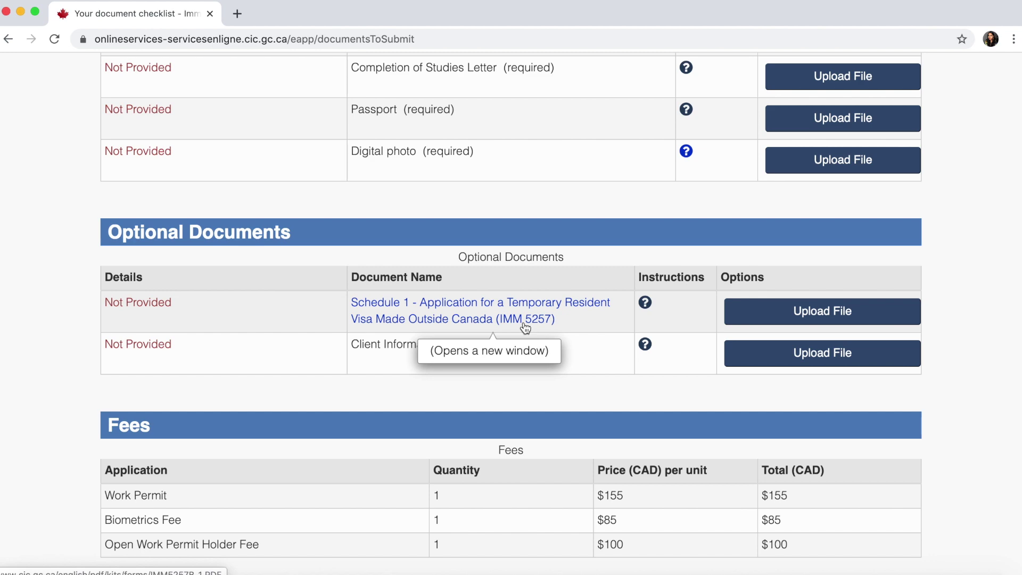
pyautogui.scroll(-6, 525, 326)
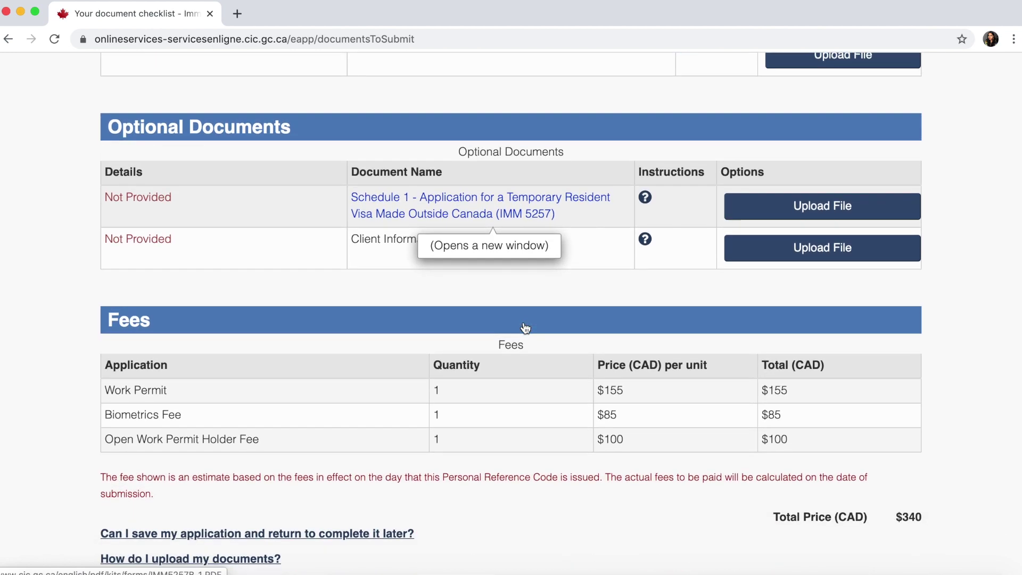
pyautogui.scroll(4, 524, 322)
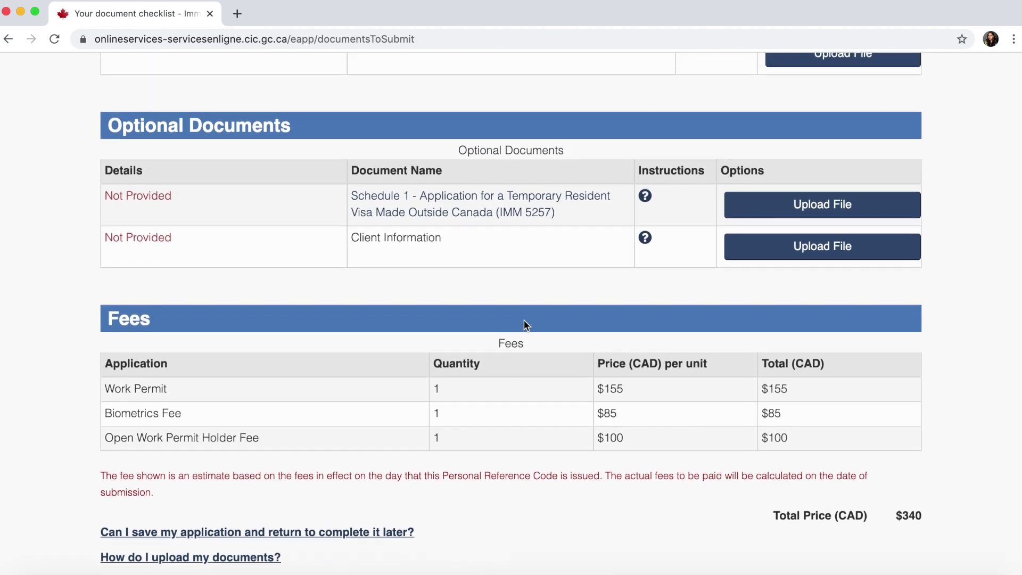
pyautogui.scroll(-2, 758, 545)
pyautogui.scroll(-1, 758, 545)
pyautogui.scroll(10, 758, 543)
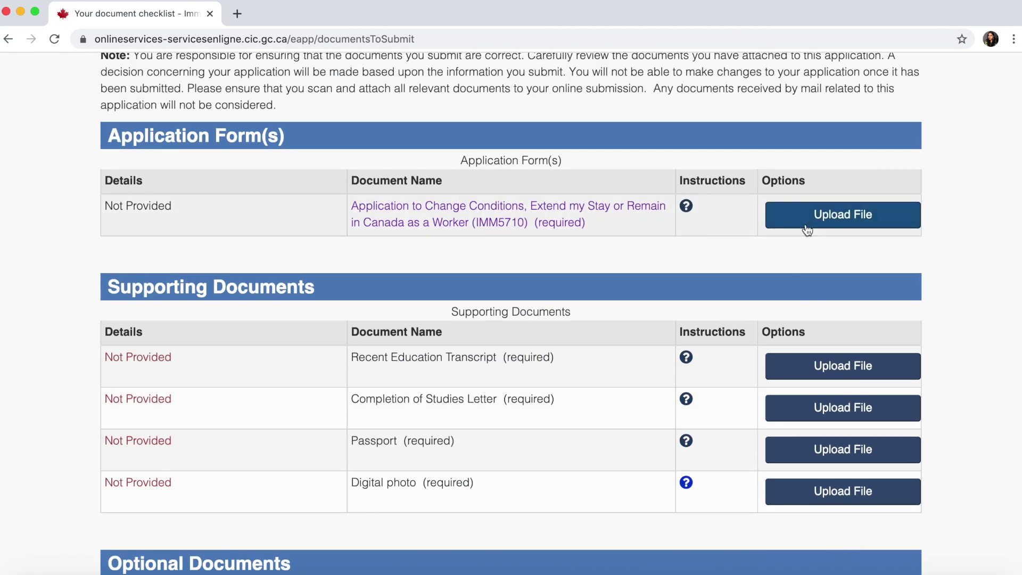
# Review the required supporting documents, optional documents and fees again, and reread the checklist's introduction and application form entry
pyautogui.scroll(-2, 761, 379)
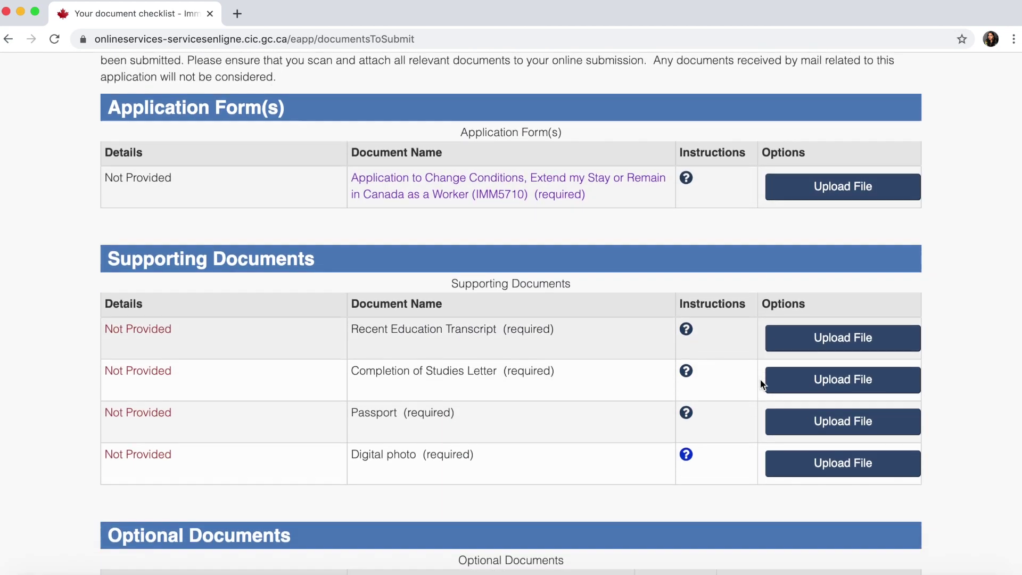
pyautogui.scroll(-2, 759, 379)
pyautogui.scroll(-5, 760, 379)
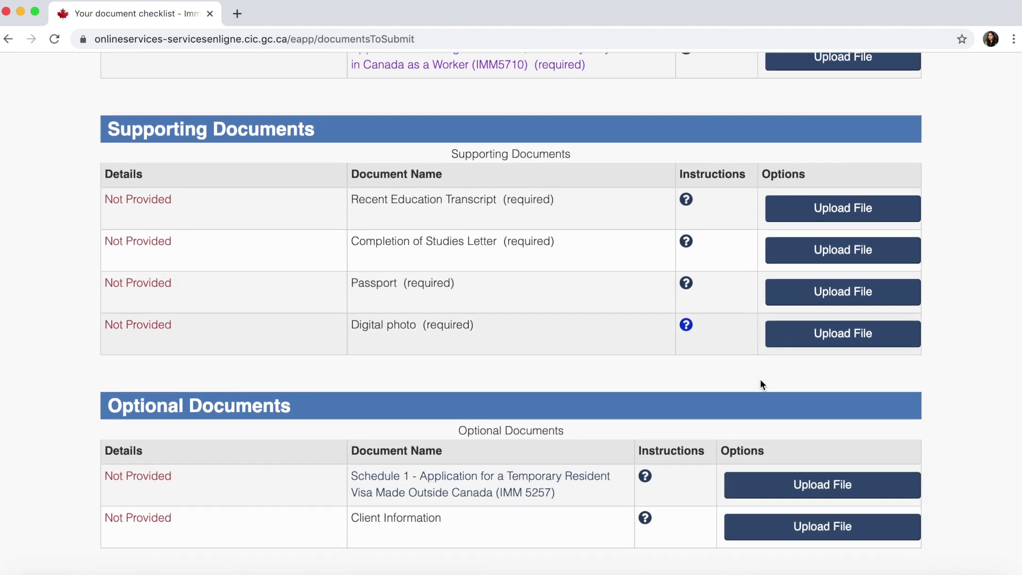
pyautogui.scroll(-3, 762, 384)
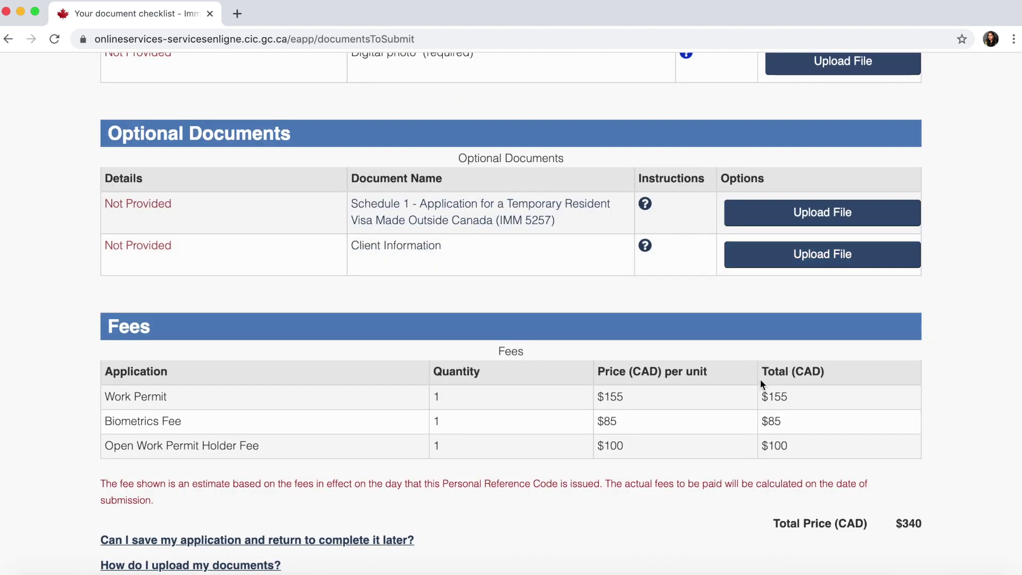
pyautogui.scroll(-2, 761, 527)
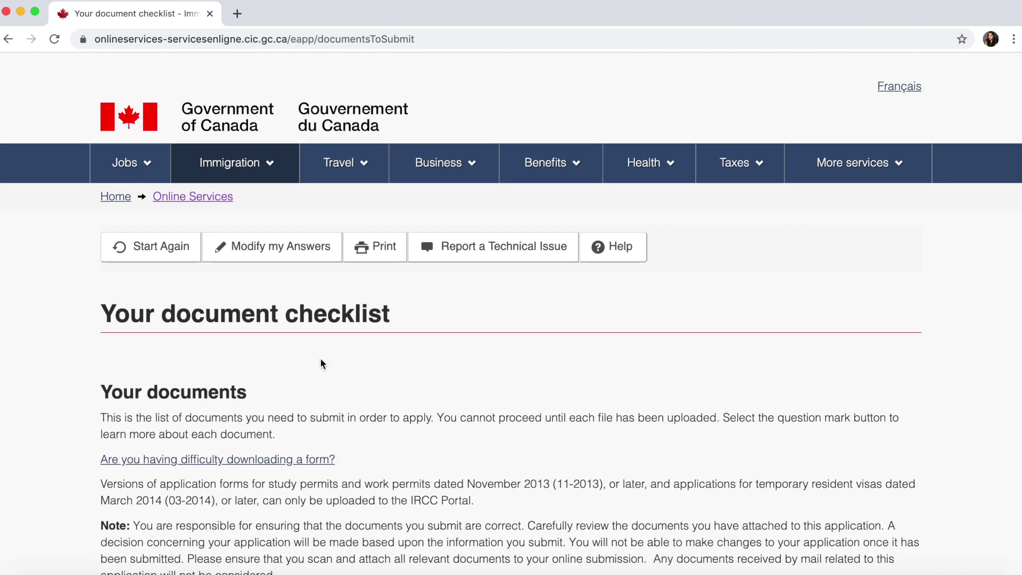
pyautogui.scroll(-5, 321, 362)
pyautogui.scroll(3, 321, 362)
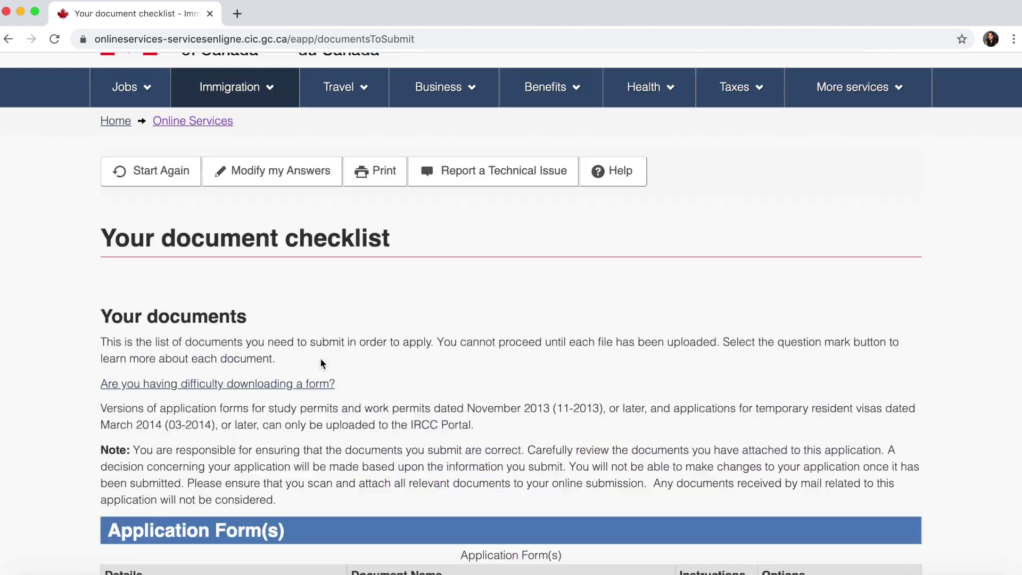
pyautogui.scroll(1, 321, 358)
pyautogui.scroll(-6, 341, 346)
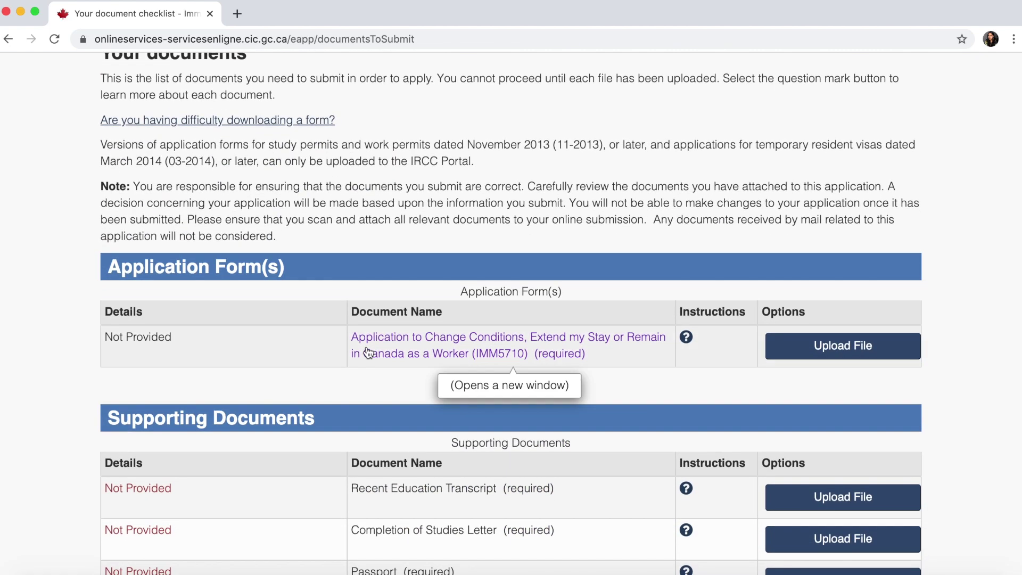
# Exit the document checklist, read the notice about completing the saved application, and confirm the exit to the account home
pyautogui.scroll(5, 367, 351)
pyautogui.scroll(-20, 367, 351)
pyautogui.scroll(20, 367, 351)
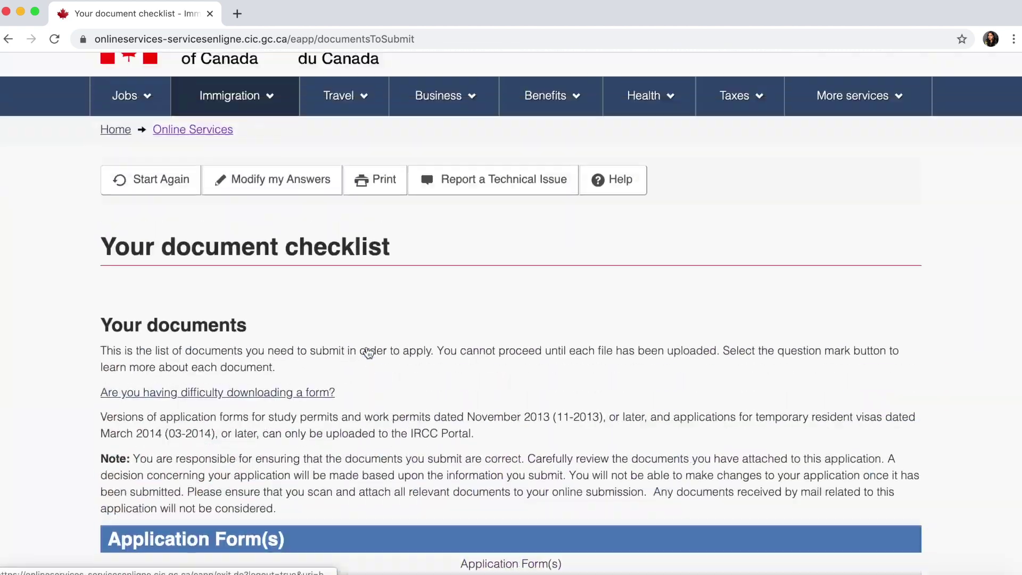
pyautogui.scroll(-15, 366, 347)
pyautogui.scroll(2, 366, 348)
pyautogui.click(183, 229)
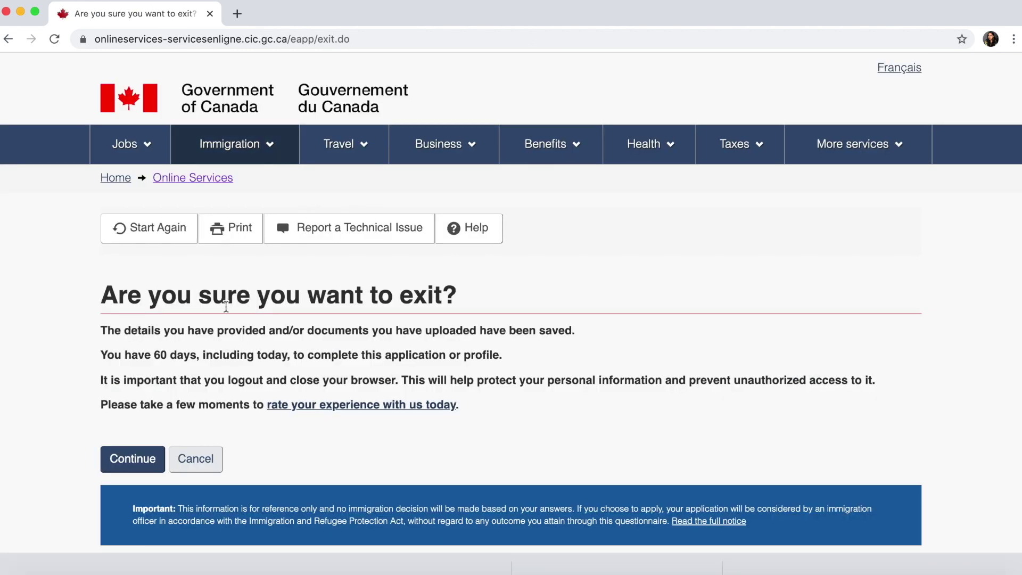
pyautogui.scroll(-3, 198, 302)
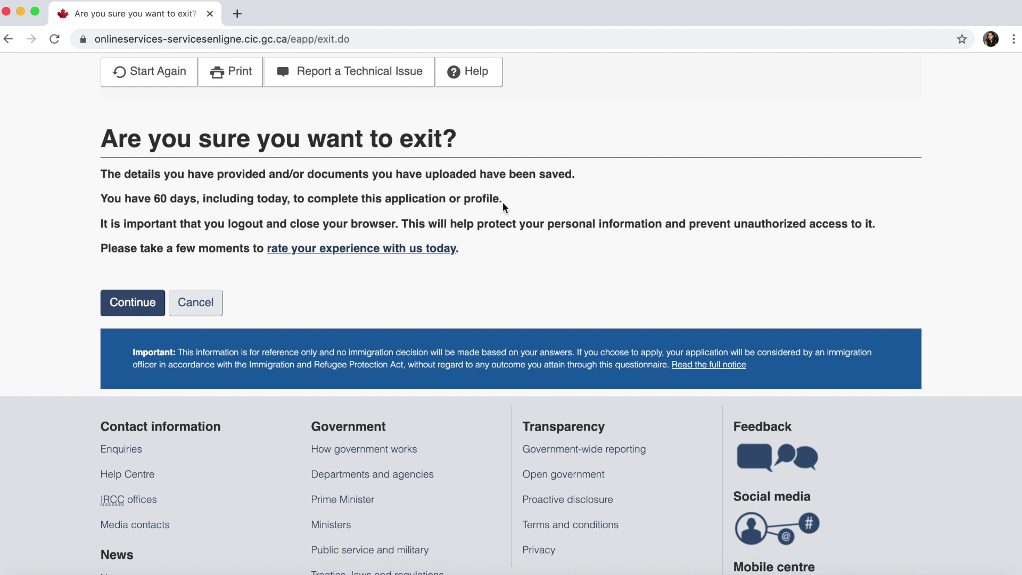
pyautogui.scroll(2, 503, 202)
pyautogui.click(137, 383)
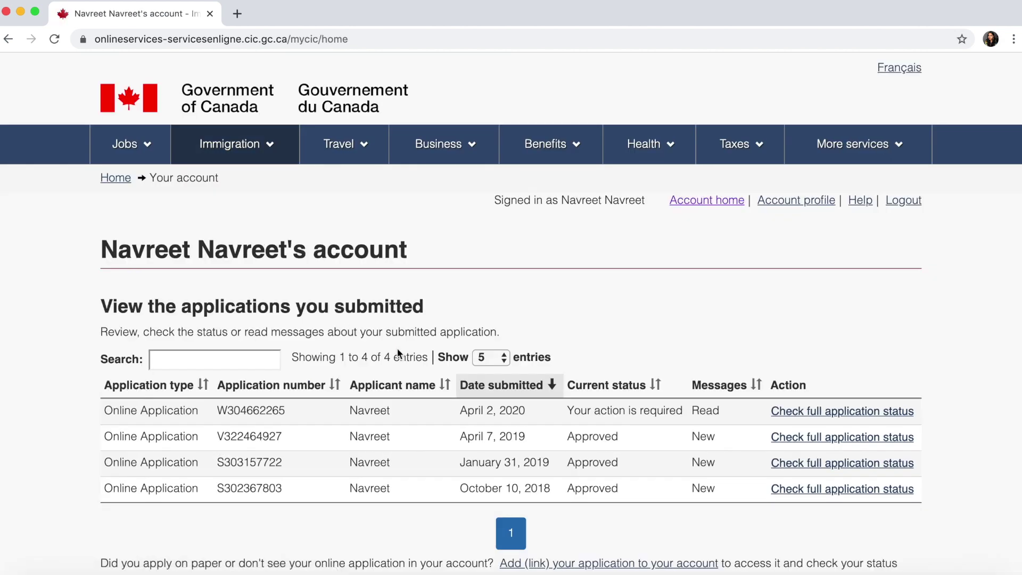
# Open the full status of the application submitted on April 2, 2020, and read its status details and messages
pyautogui.scroll(-3, 388, 242)
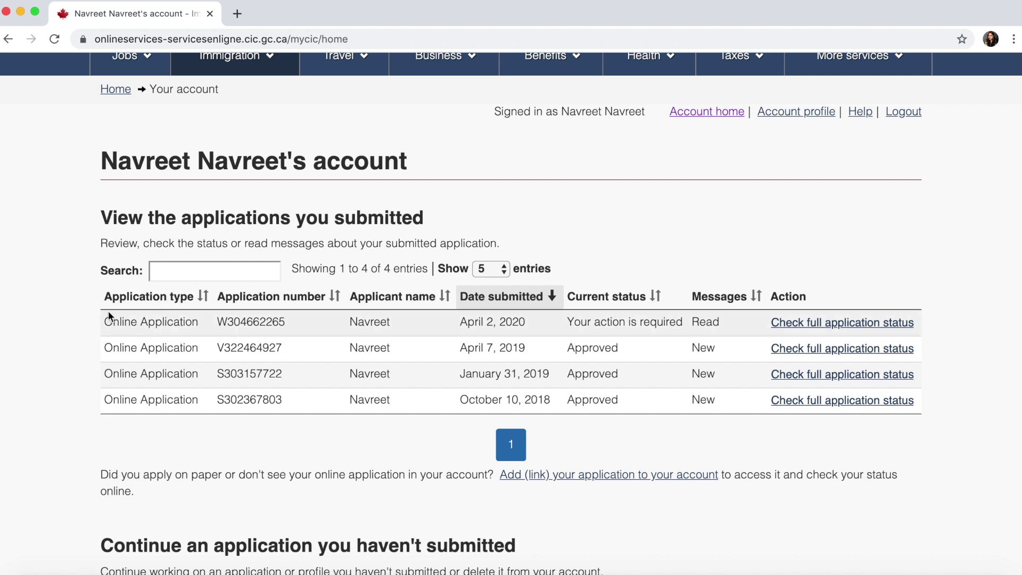
pyautogui.moveTo(101, 323); pyautogui.dragTo(918, 304)
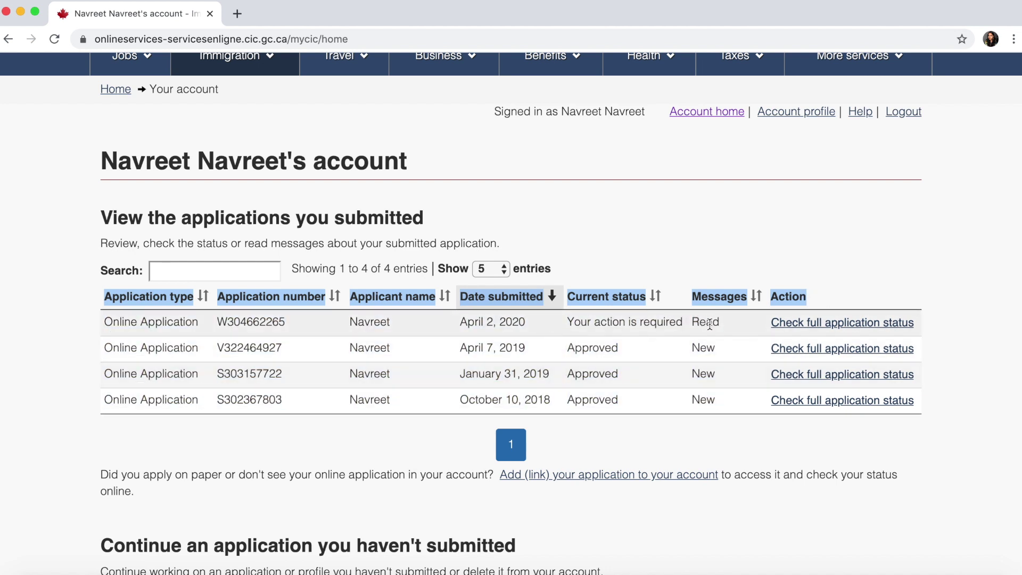
pyautogui.click(826, 326)
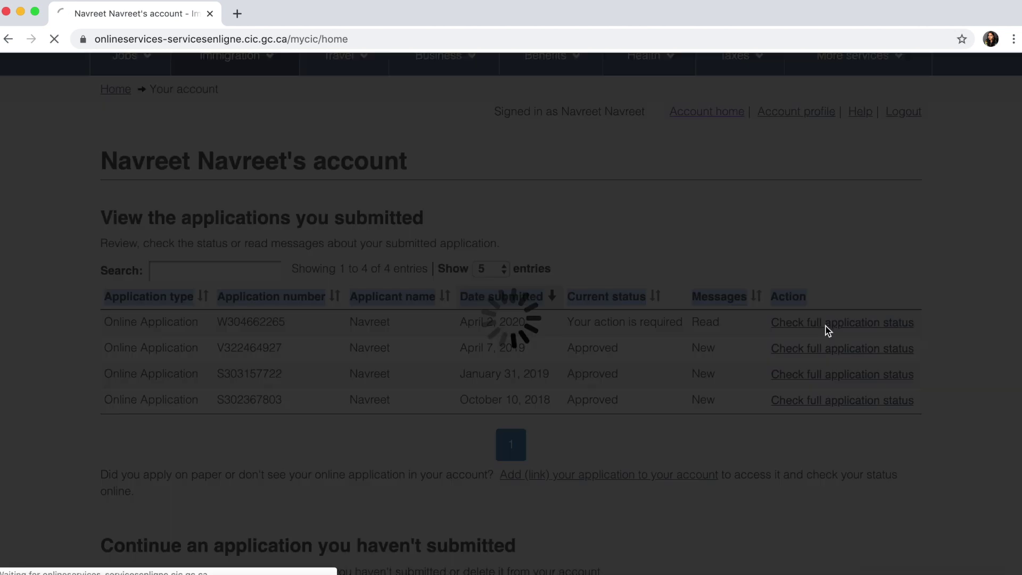
pyautogui.scroll(-8, 825, 329)
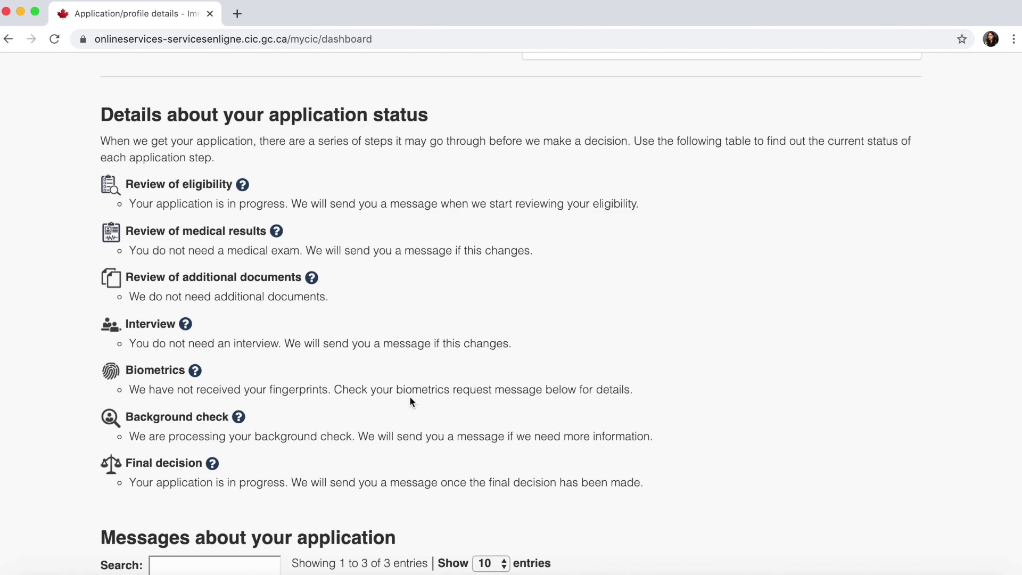
pyautogui.scroll(-3, 524, 425)
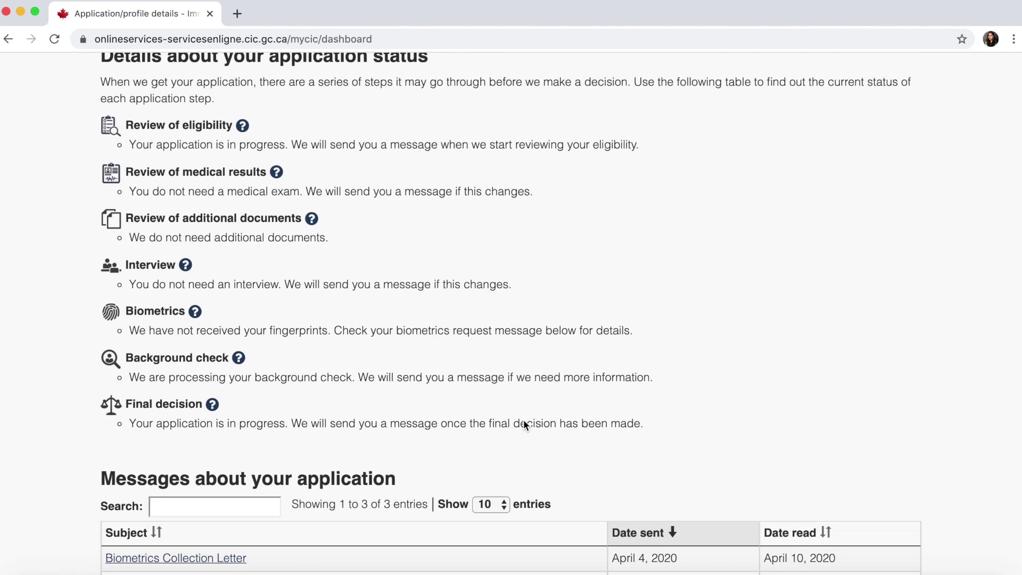
pyautogui.scroll(-10, 524, 424)
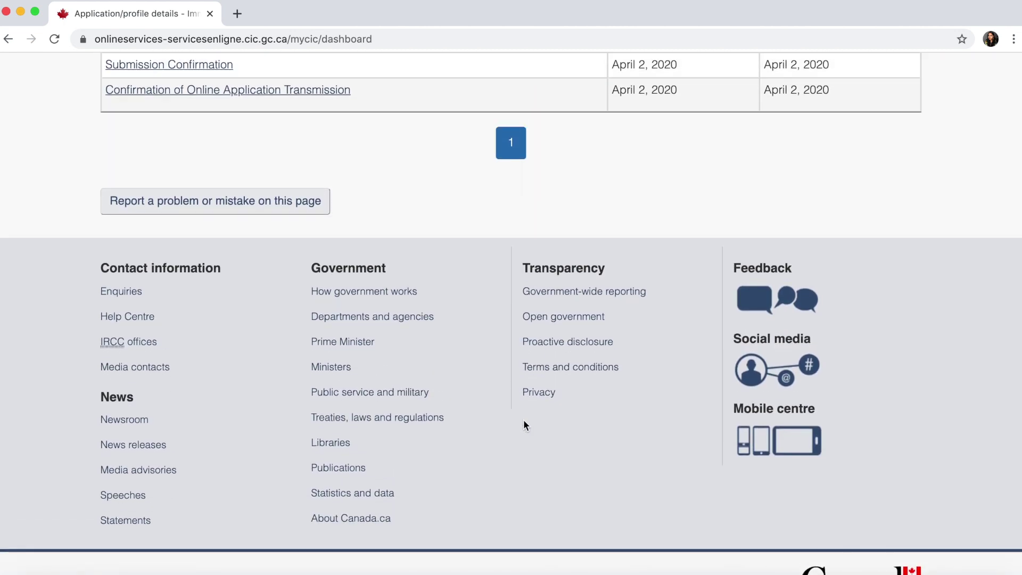
pyautogui.scroll(5, 524, 425)
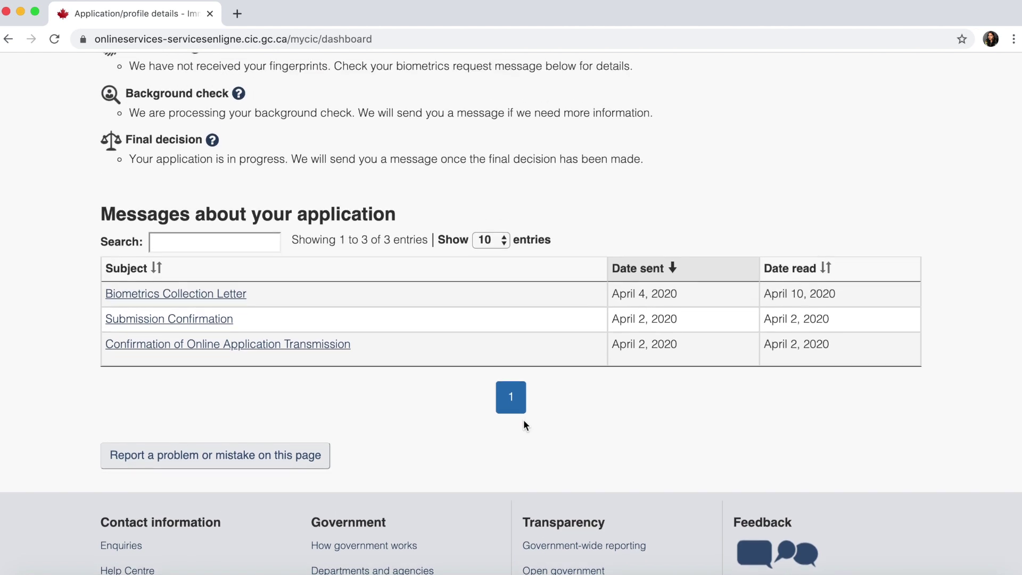